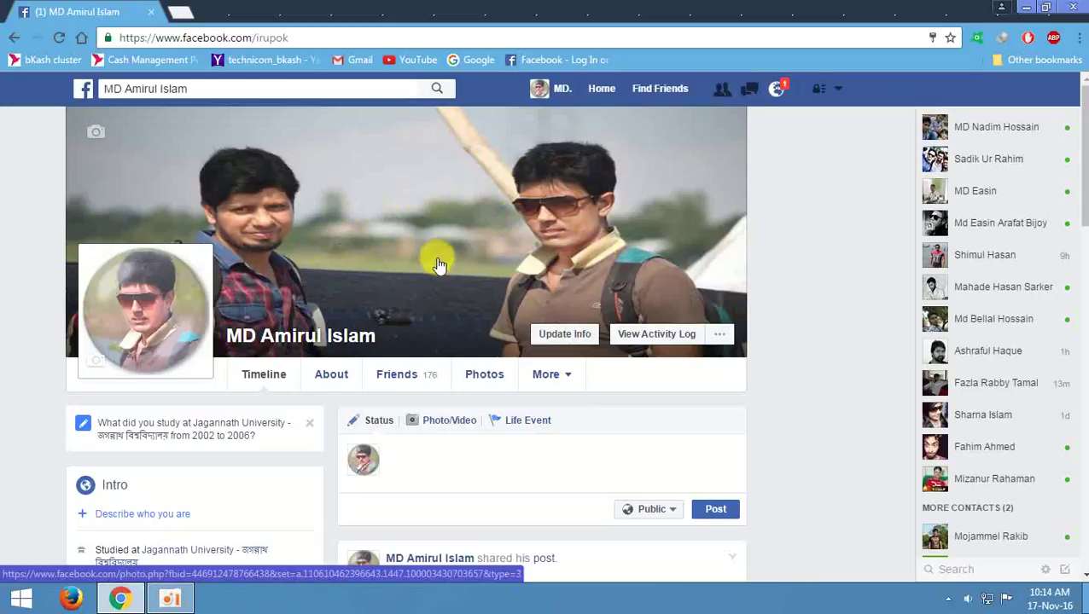
{"action": "scroll", "coordinate": [564, 275], "scroll_direction": "down", "scroll_amount": 2}
{"action": "scroll", "coordinate": [568, 271], "scroll_direction": "up", "scroll_amount": 2}
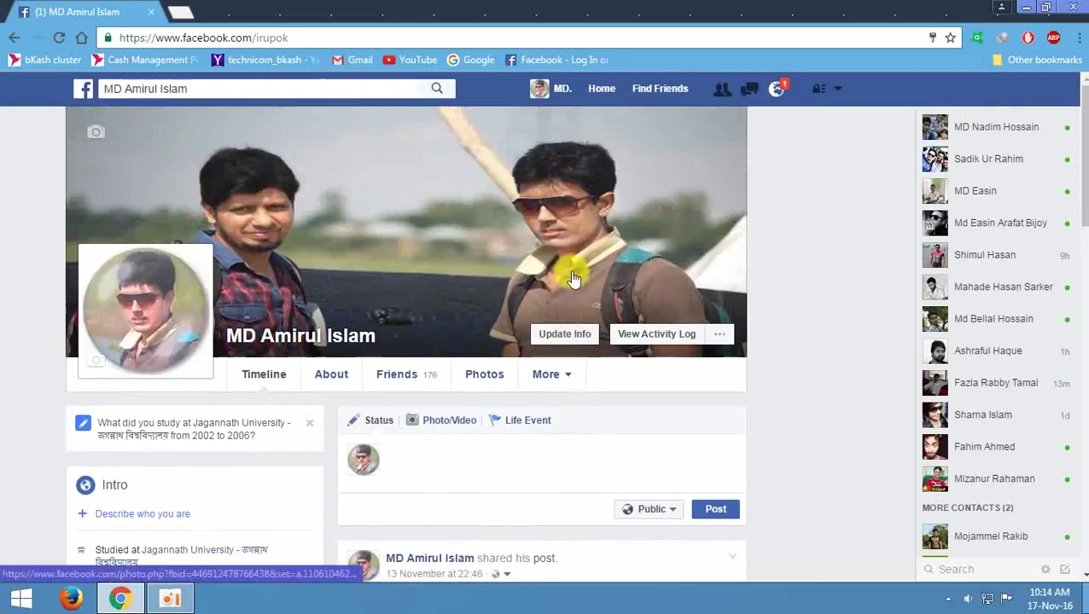
{"action": "scroll", "coordinate": [674, 281], "scroll_direction": "down", "scroll_amount": 4}
{"action": "scroll", "coordinate": [680, 284], "scroll_direction": "down", "scroll_amount": 2}
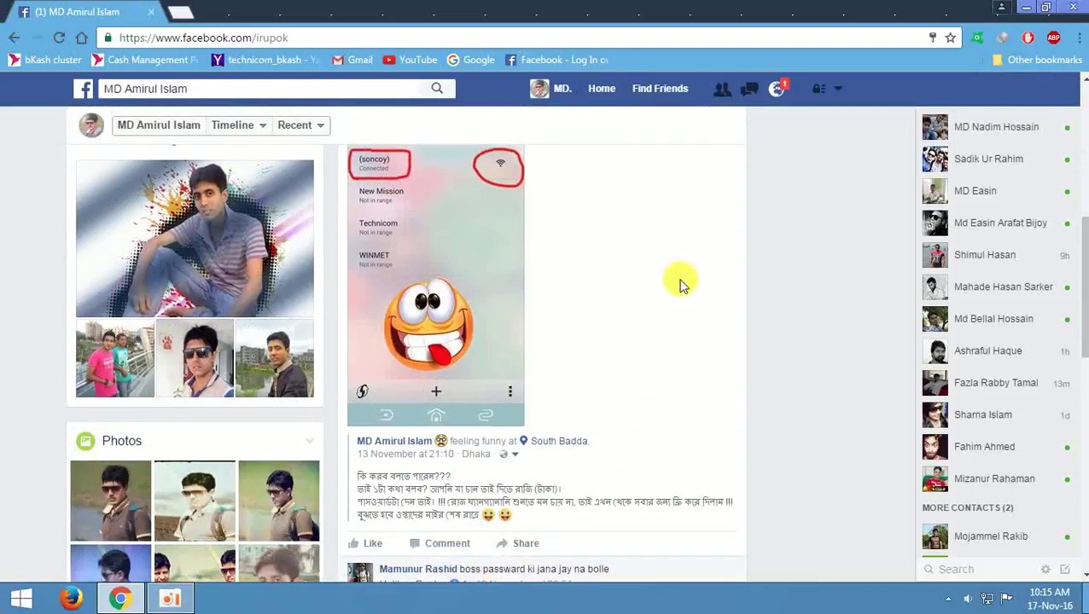
{"action": "scroll", "coordinate": [680, 284], "scroll_direction": "up", "scroll_amount": 7}
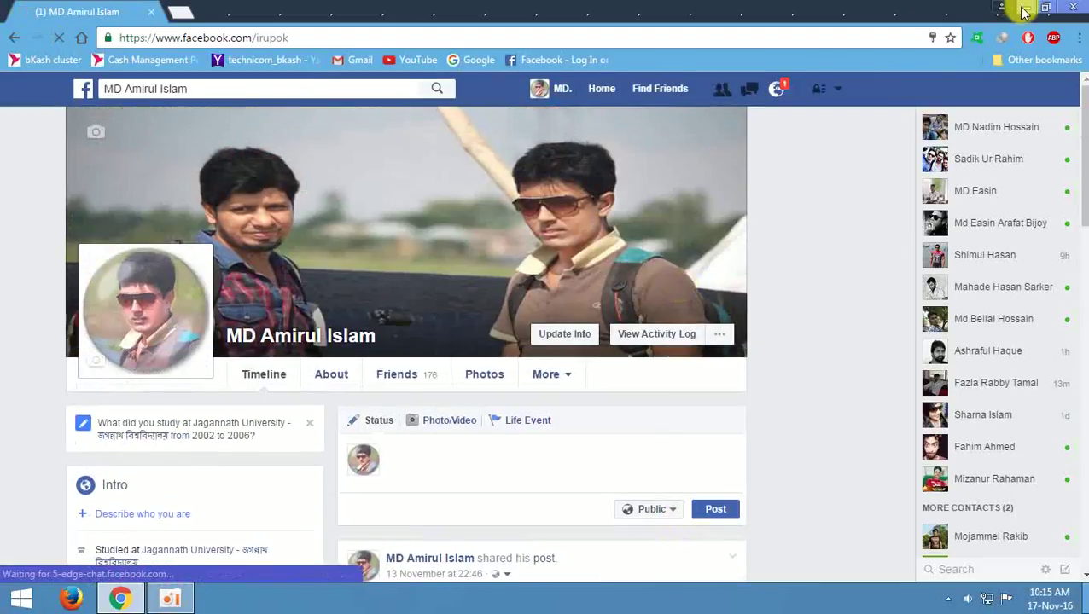
Minimize the browser window to show the desktop, and refresh the desktop several times.
{"action": "left_click", "coordinate": [1024, 12]}
{"action": "right_click", "coordinate": [592, 238]}
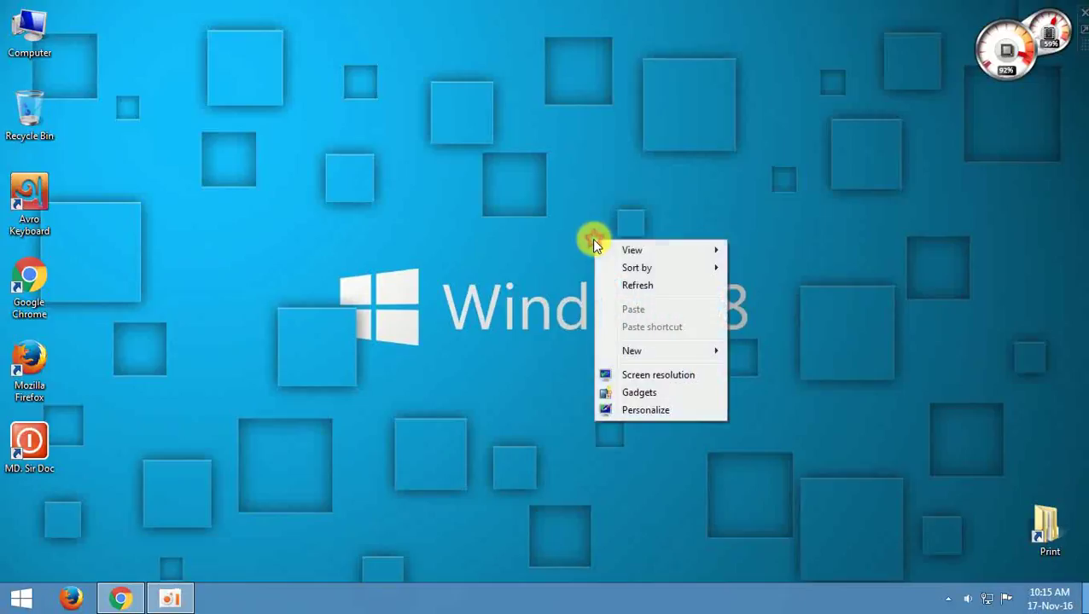
{"action": "left_click", "coordinate": [638, 284]}
{"action": "right_click", "coordinate": [524, 196]}
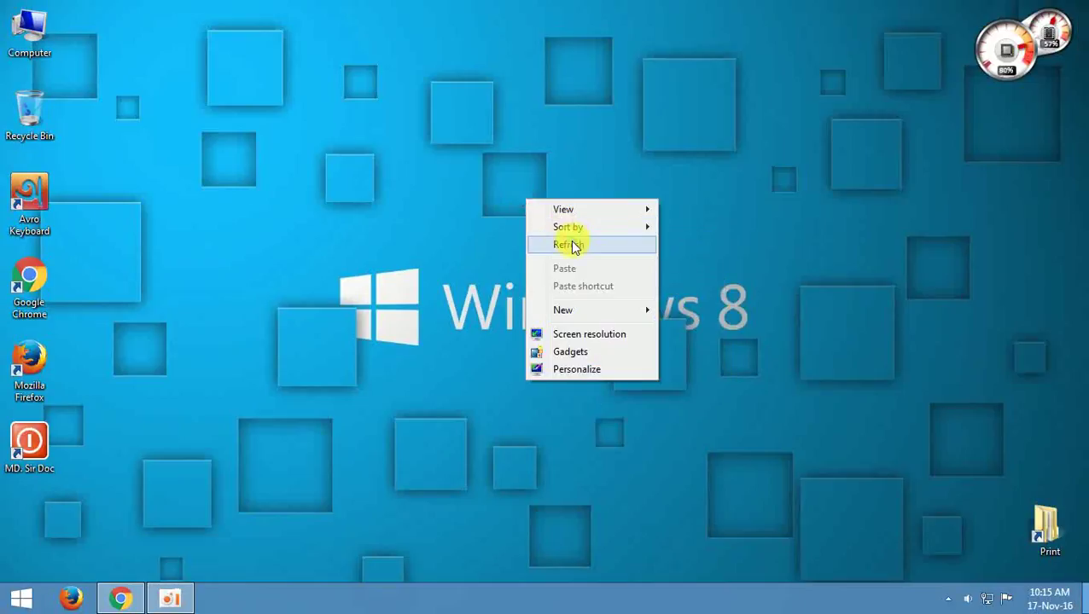
{"action": "left_click", "coordinate": [576, 243]}
{"action": "right_click", "coordinate": [539, 205]}
{"action": "left_click", "coordinate": [576, 246]}
{"action": "right_click", "coordinate": [531, 193]}
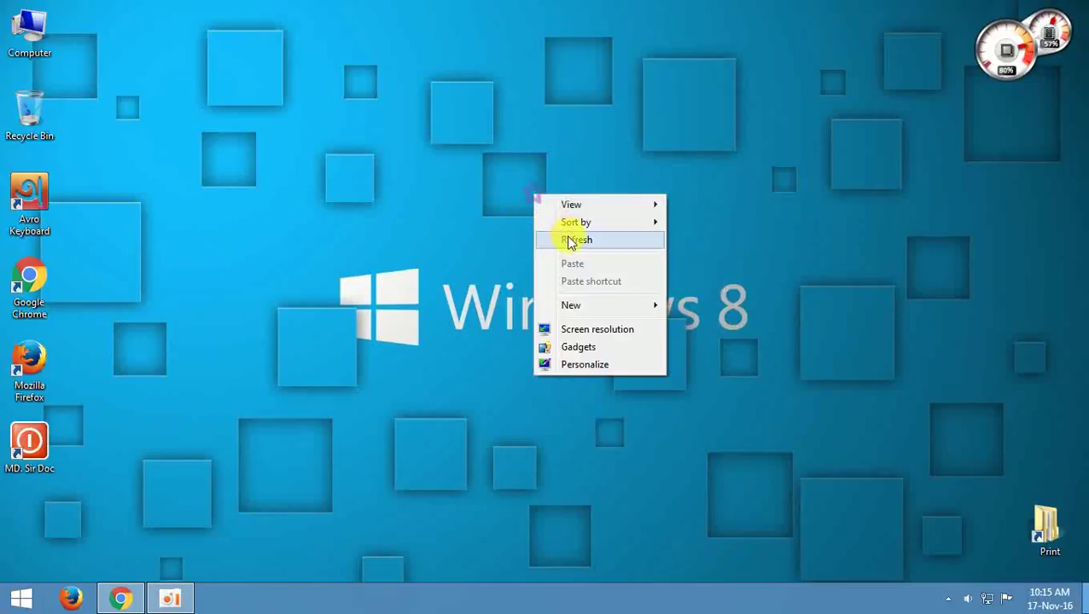
{"action": "left_click", "coordinate": [568, 239]}
{"action": "right_click", "coordinate": [554, 219]}
{"action": "left_click", "coordinate": [583, 260]}
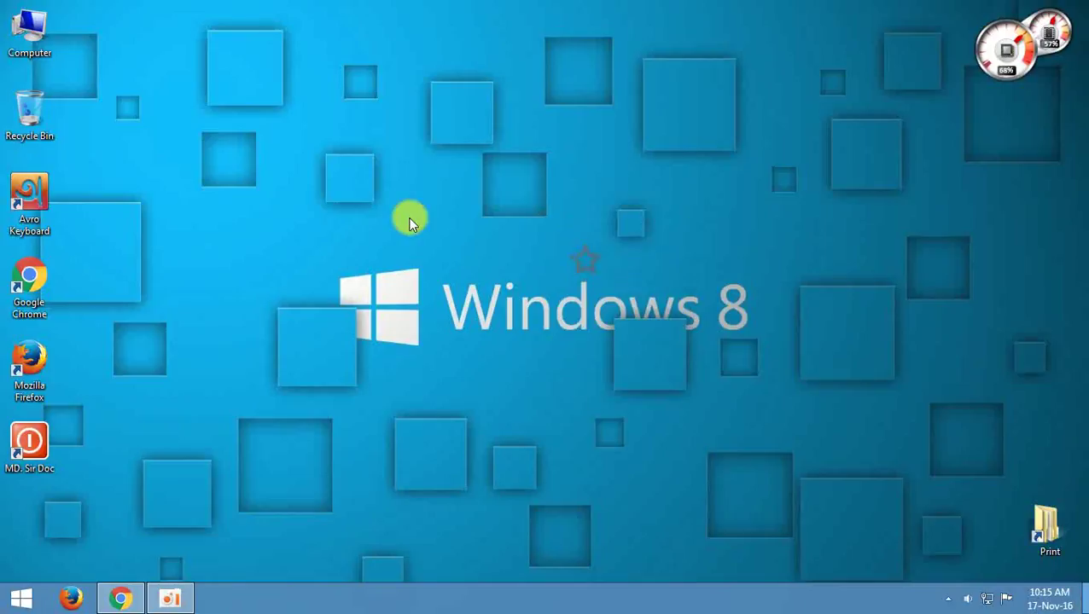
{"action": "right_click", "coordinate": [409, 218]}
{"action": "left_click", "coordinate": [476, 265]}
Search the computer for "windows fire" and open the Windows Firewall settings.
{"action": "left_click", "coordinate": [21, 598]}
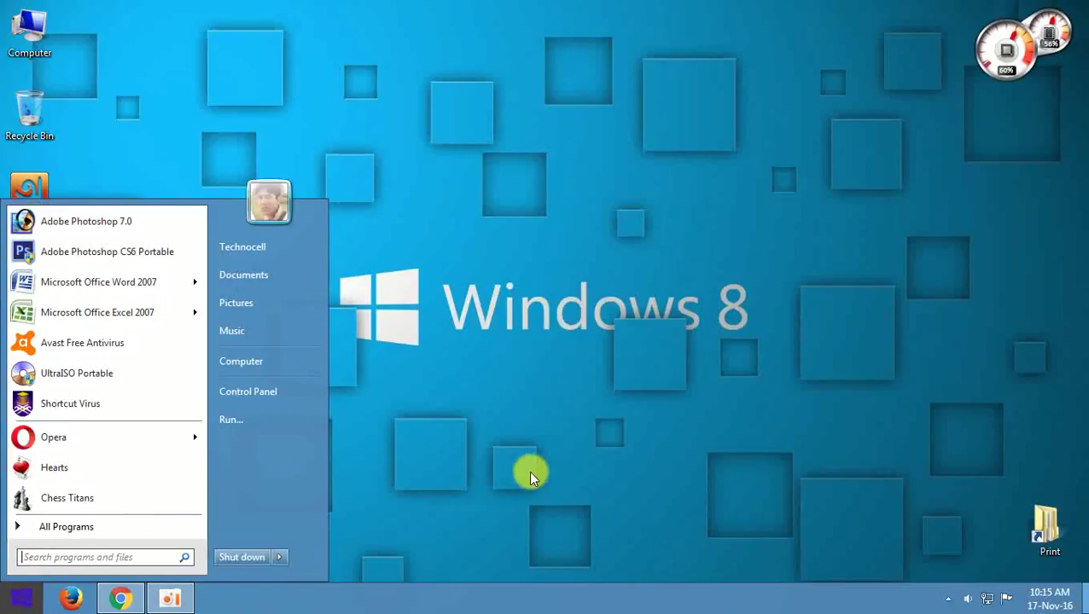
{"action": "type", "text": "windows"}
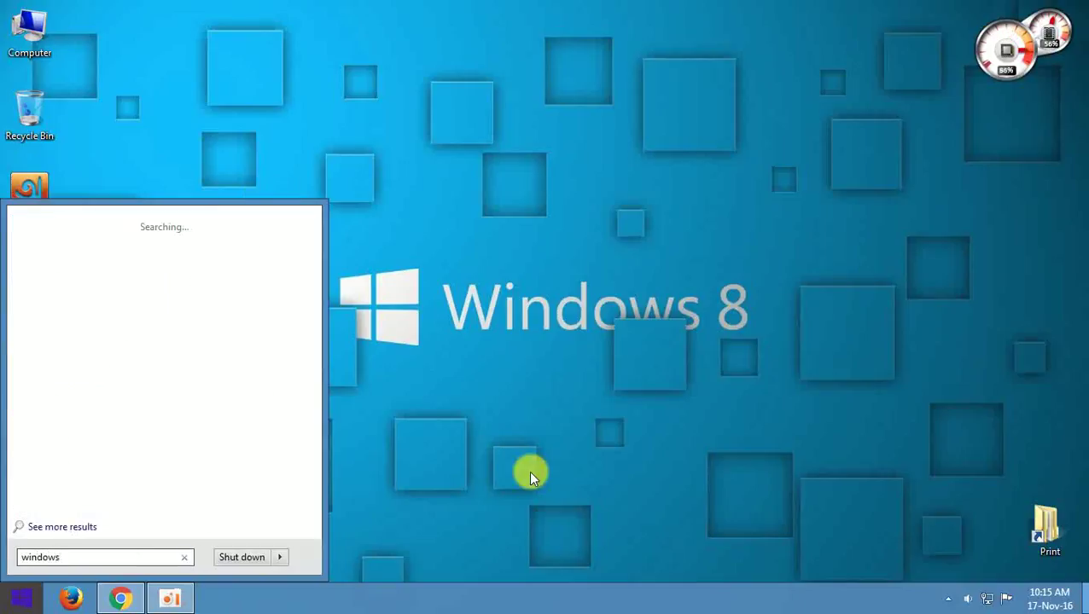
{"action": "type", "text": " fiere"}
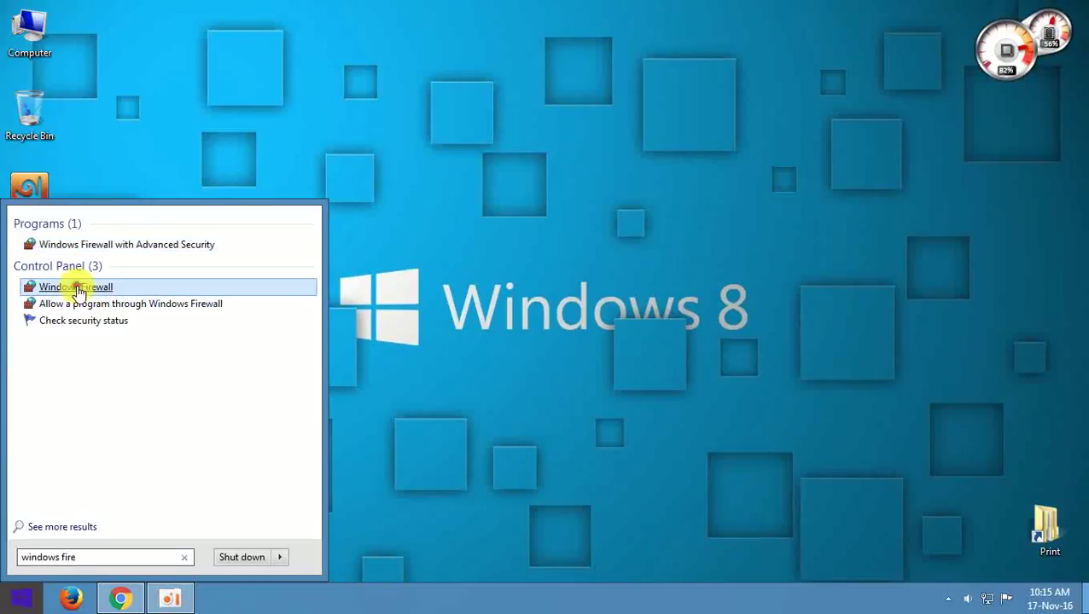
{"action": "left_click", "coordinate": [74, 286]}
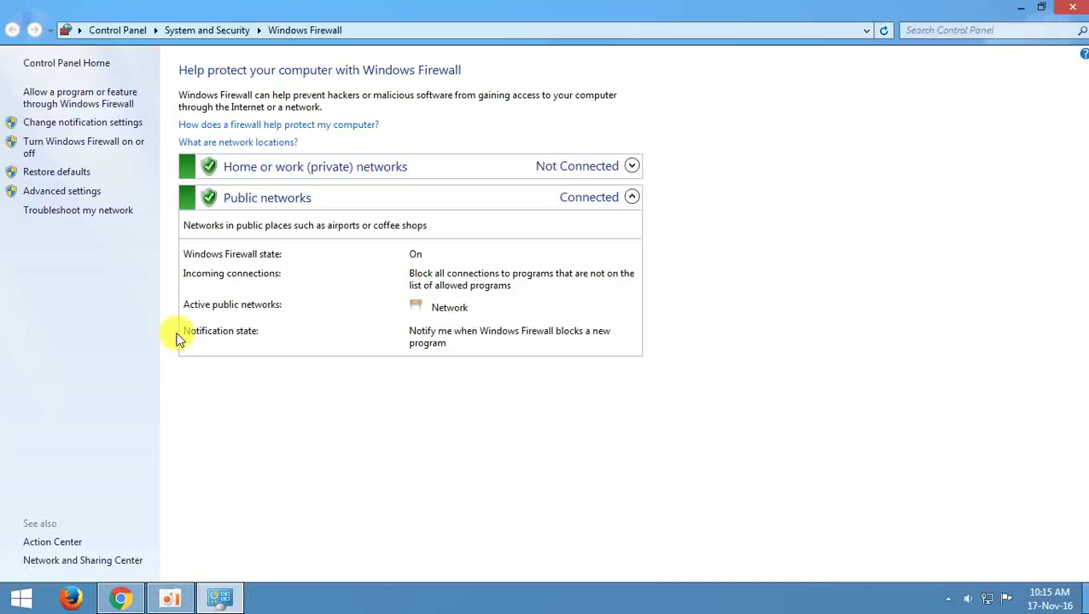
Accept the firewall customization settings with Windows Firewall turned on for both private and public networks, and close the firewall window.
{"action": "left_click", "coordinate": [89, 142]}
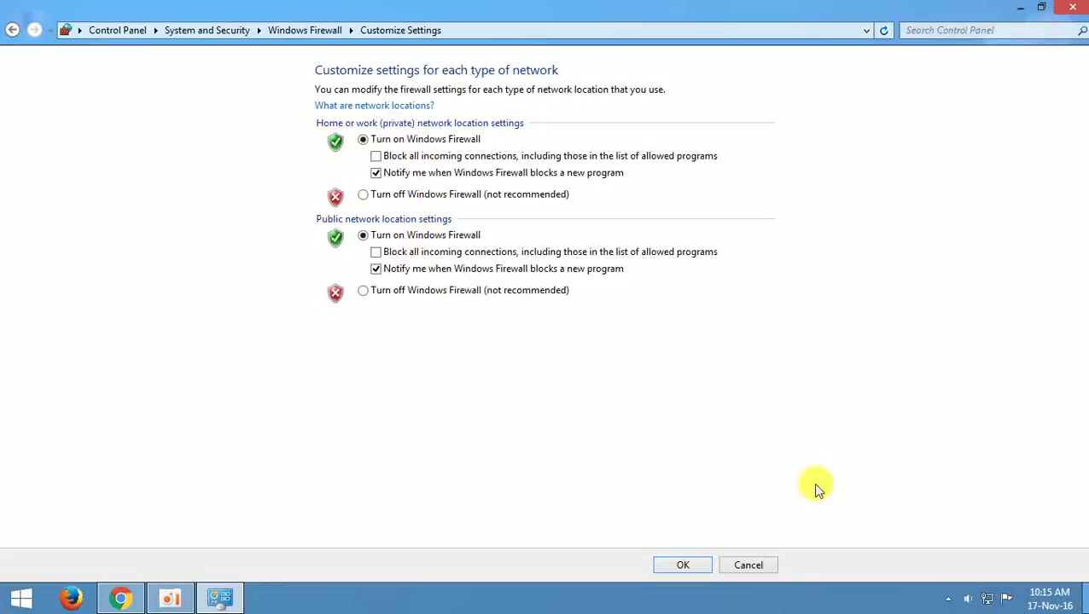
{"action": "left_click", "coordinate": [683, 566]}
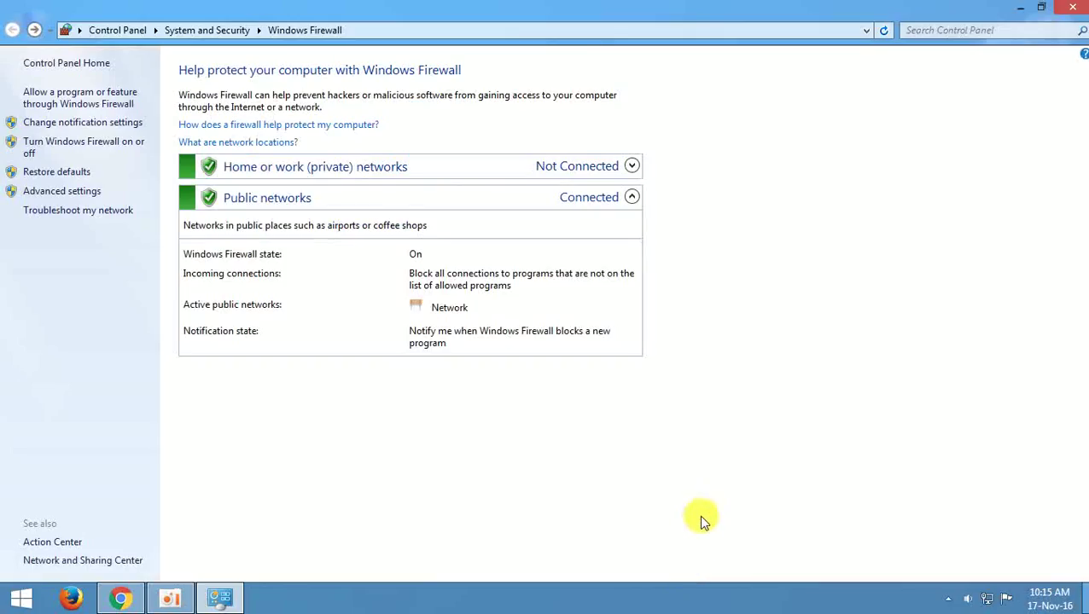
{"action": "left_click", "coordinate": [1072, 7]}
{"action": "right_click", "coordinate": [693, 230]}
{"action": "left_click", "coordinate": [739, 277]}
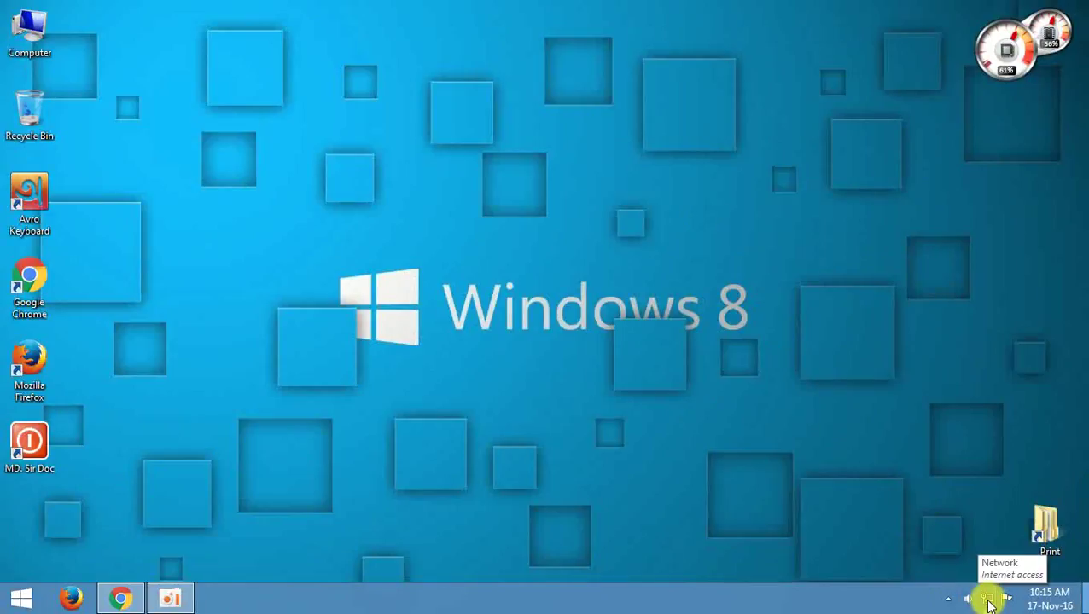
Open the Network and Sharing Center and go to its advanced sharing settings.
{"action": "right_click", "coordinate": [987, 602]}
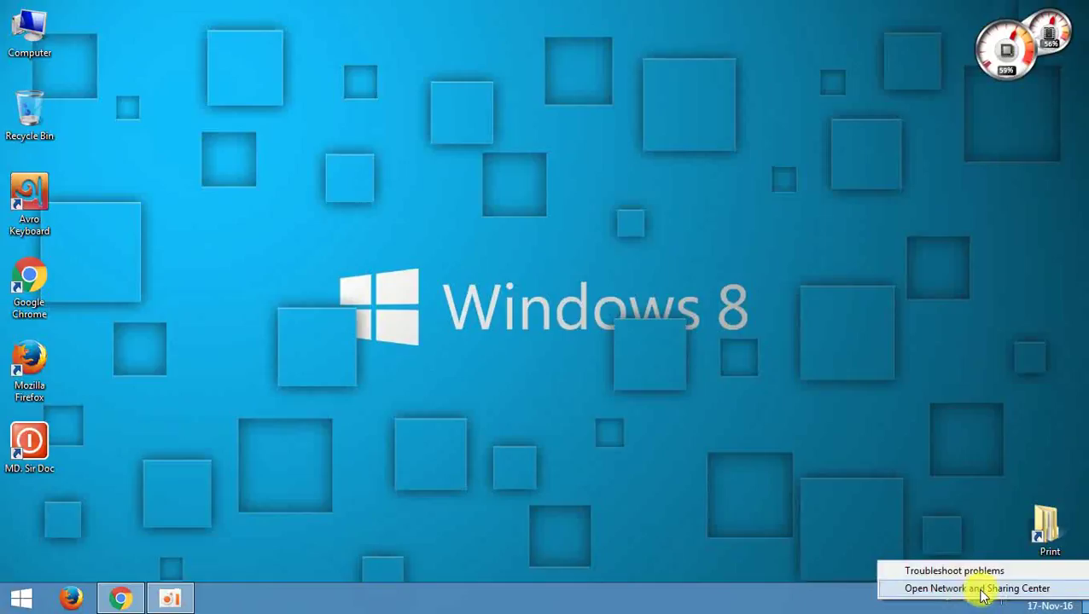
{"action": "left_click", "coordinate": [983, 589]}
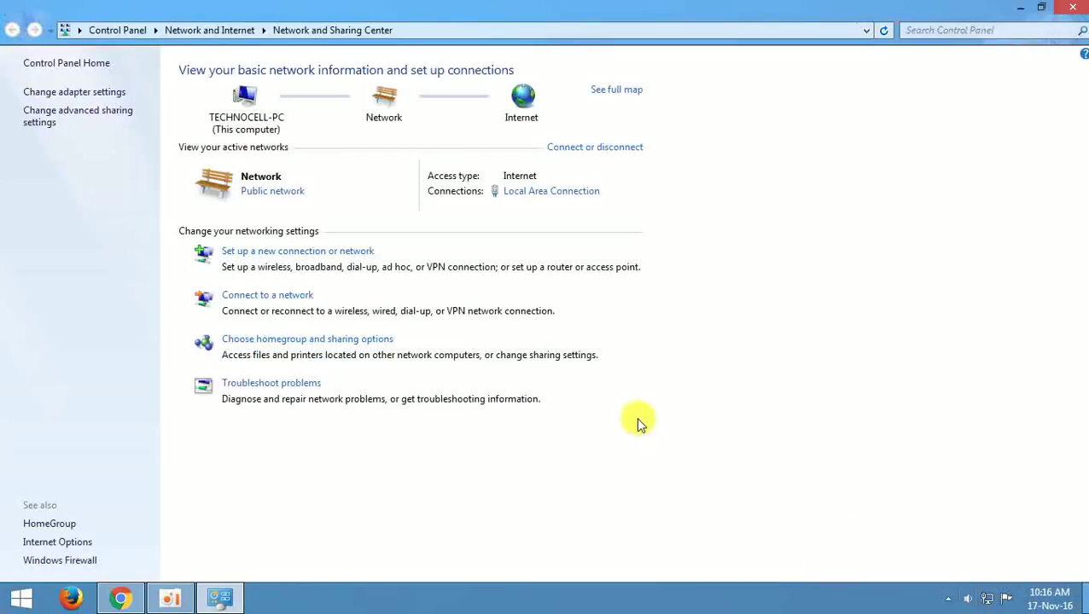
{"action": "left_click", "coordinate": [68, 118]}
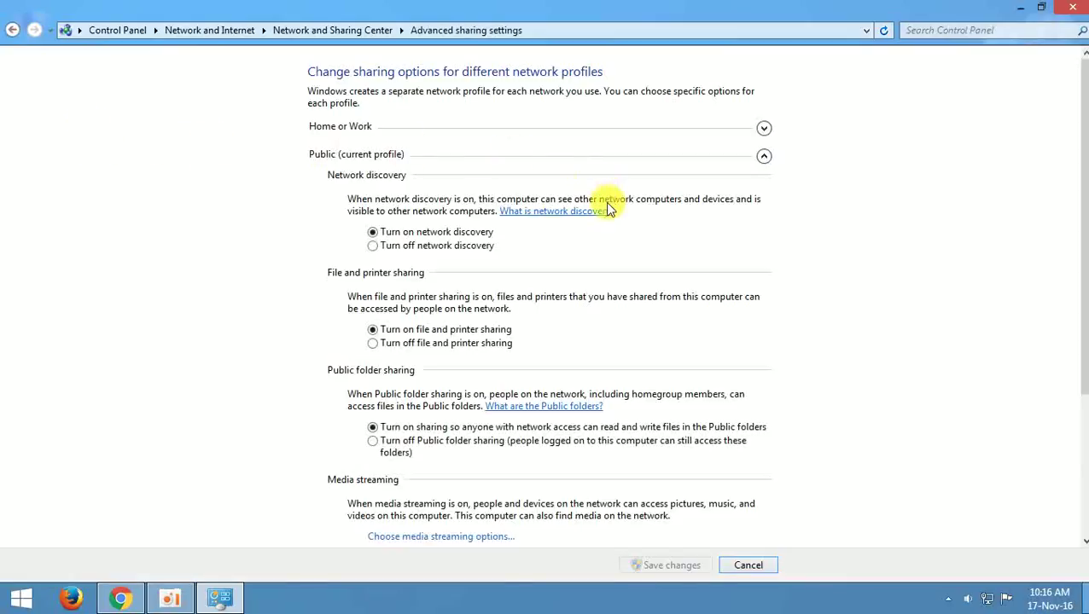
Examine the Home or Work profile's sharing options, switching password protected sharing on and back off.
{"action": "left_click", "coordinate": [764, 129]}
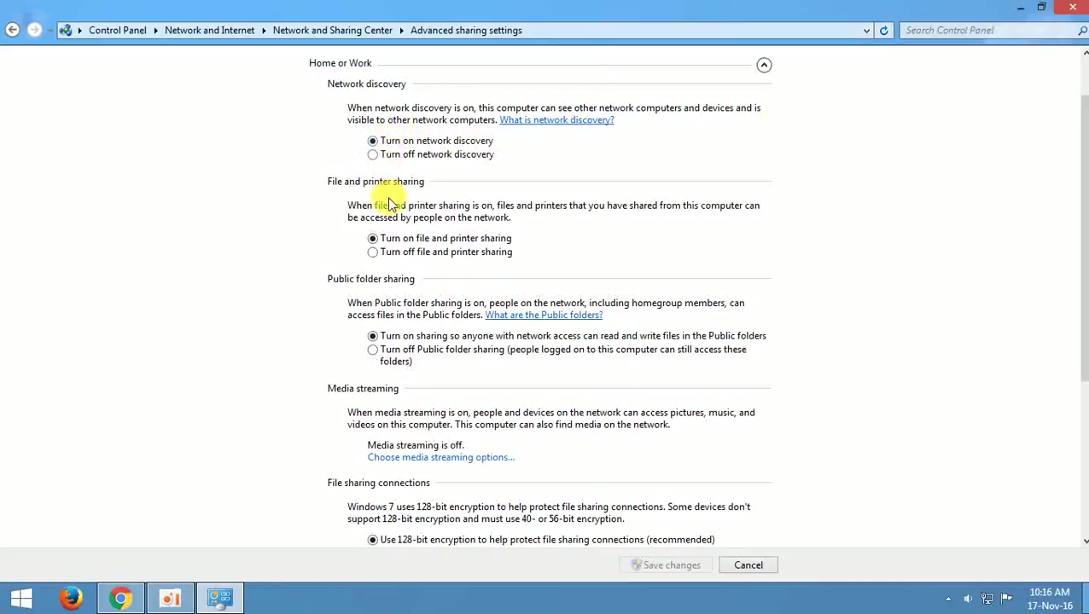
{"action": "scroll", "coordinate": [392, 239], "scroll_direction": "down", "scroll_amount": 1}
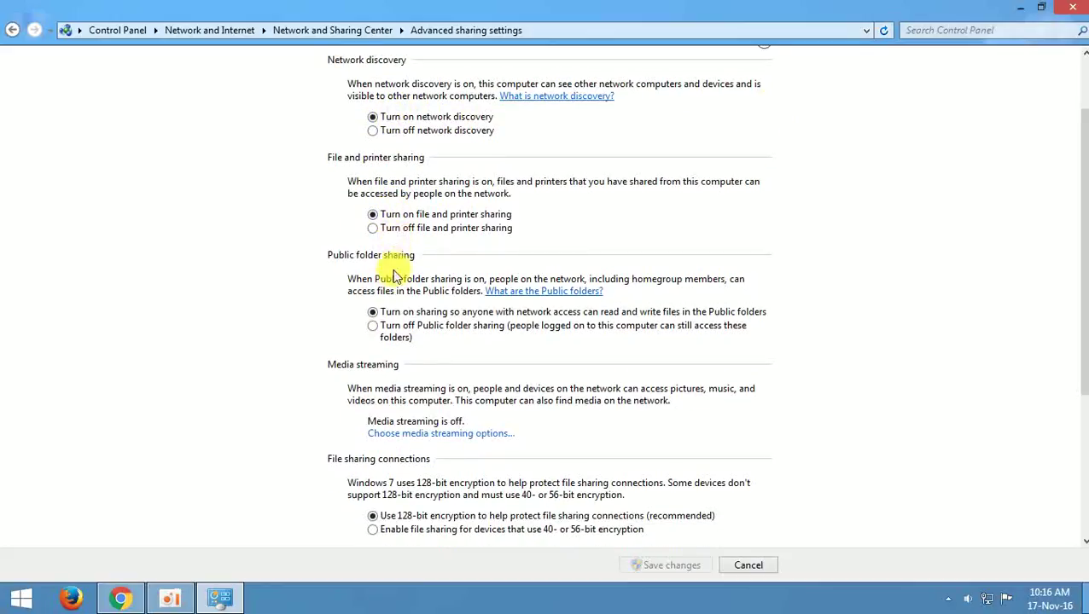
{"action": "scroll", "coordinate": [393, 315], "scroll_direction": "down", "scroll_amount": 3}
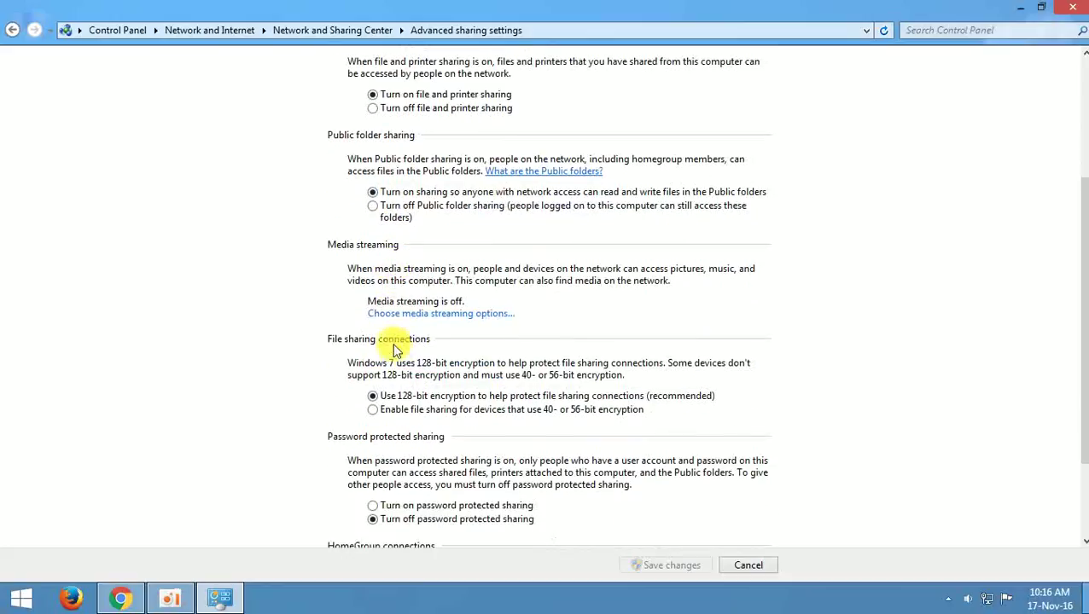
{"action": "scroll", "coordinate": [406, 394], "scroll_direction": "down", "scroll_amount": 2}
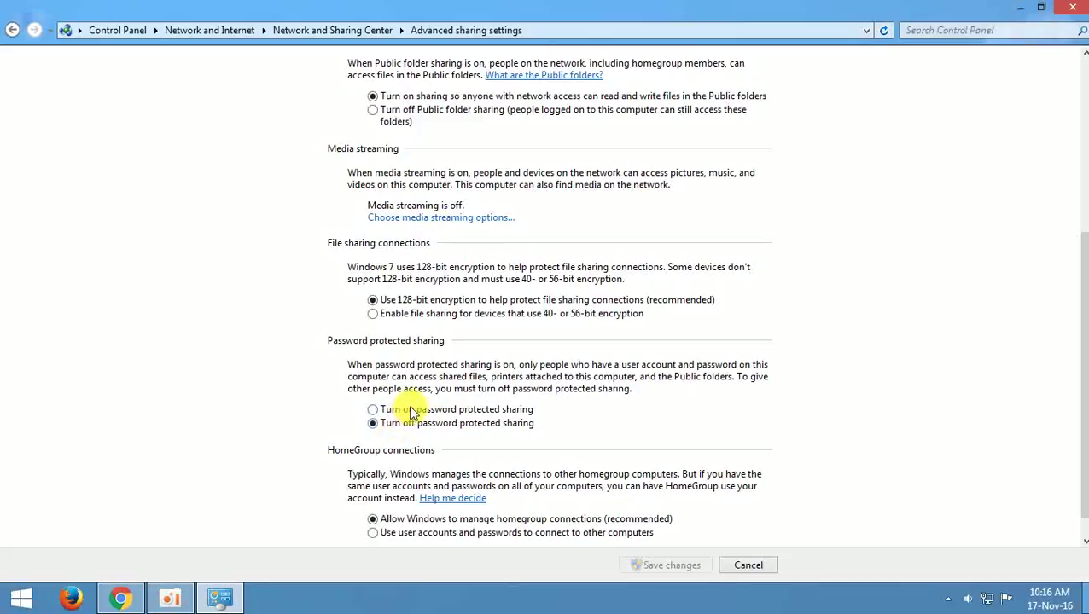
{"action": "left_click", "coordinate": [410, 410]}
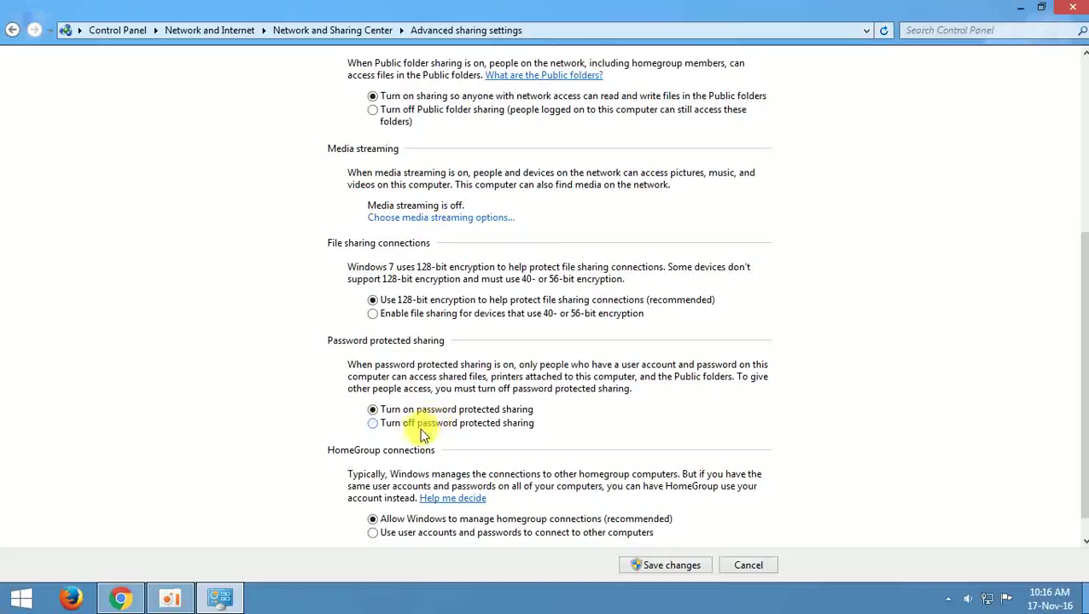
{"action": "left_click", "coordinate": [411, 425]}
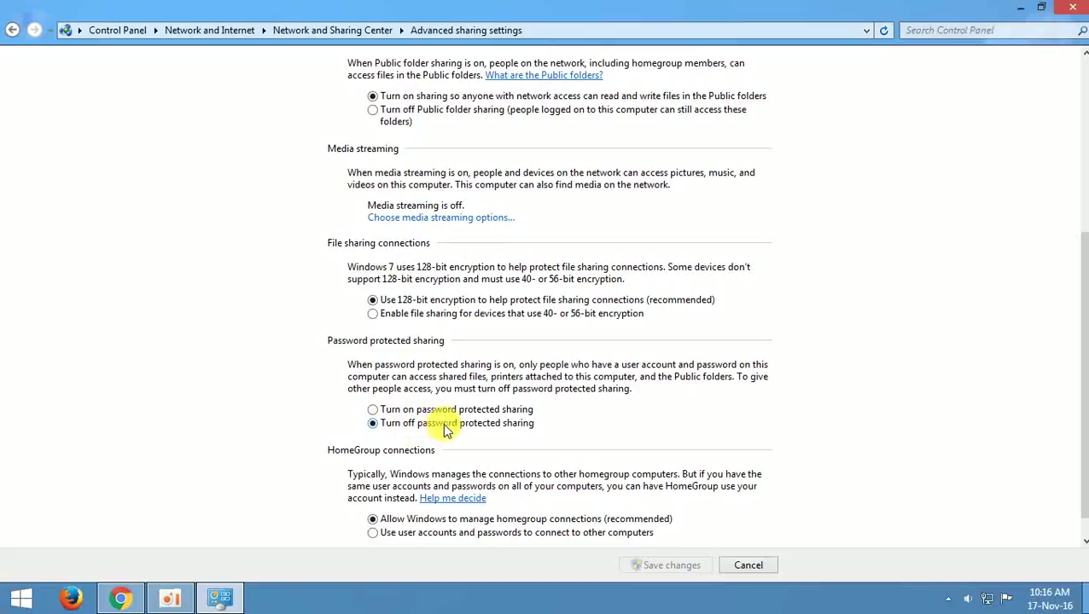
{"action": "scroll", "coordinate": [477, 431], "scroll_direction": "down", "scroll_amount": 1}
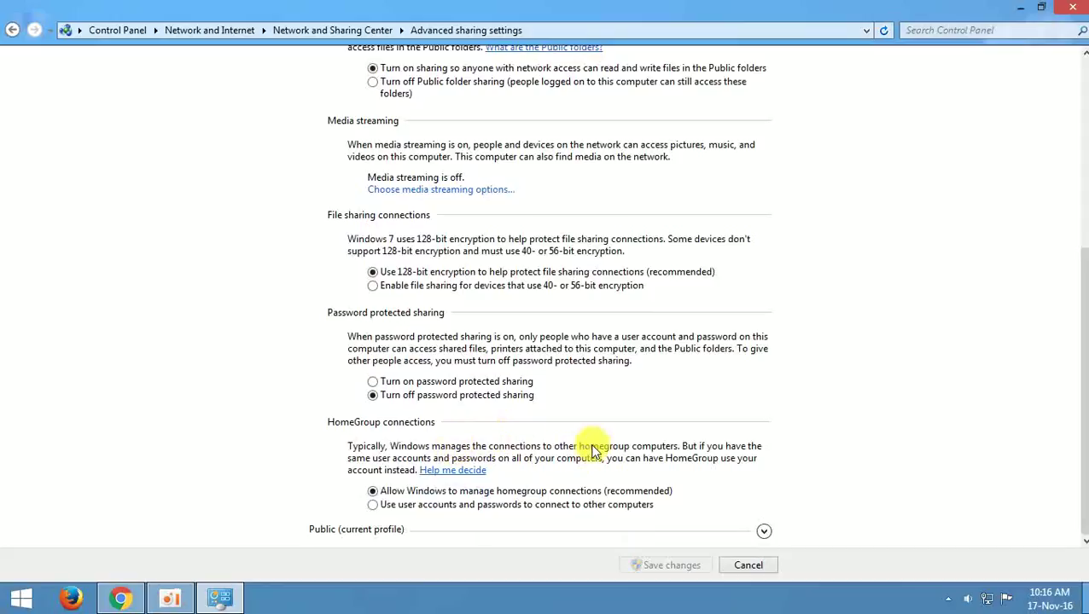
{"action": "scroll", "coordinate": [763, 296], "scroll_direction": "up", "scroll_amount": 7}
{"action": "scroll", "coordinate": [745, 153], "scroll_direction": "up", "scroll_amount": 3}
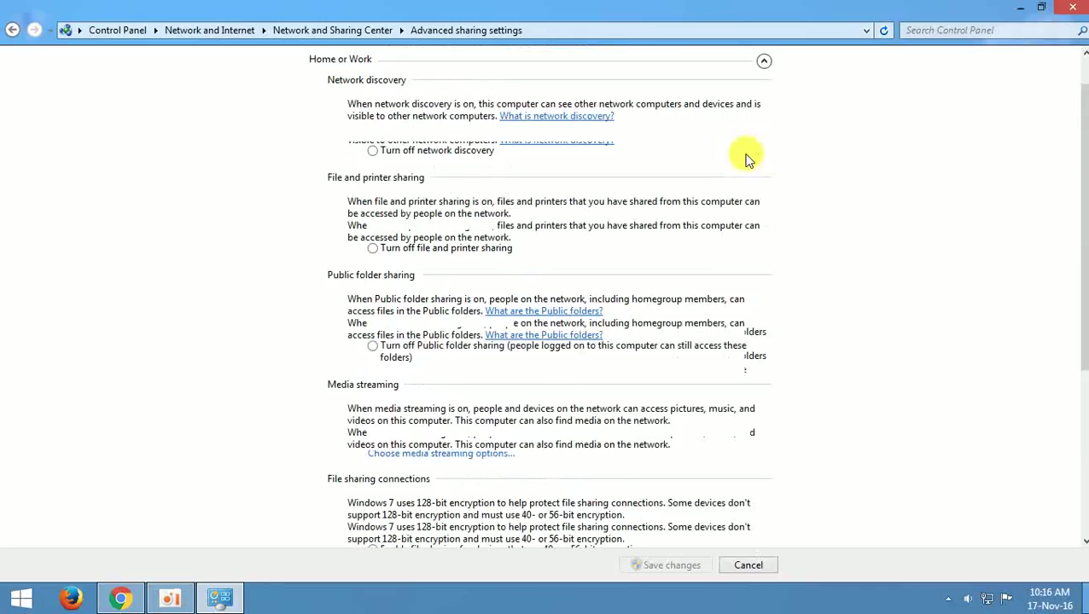
Examine the Public profile's sharing options, switch password protected sharing on and back off, and leave the settings without saving.
{"action": "left_click", "coordinate": [765, 88]}
{"action": "left_click", "coordinate": [772, 156]}
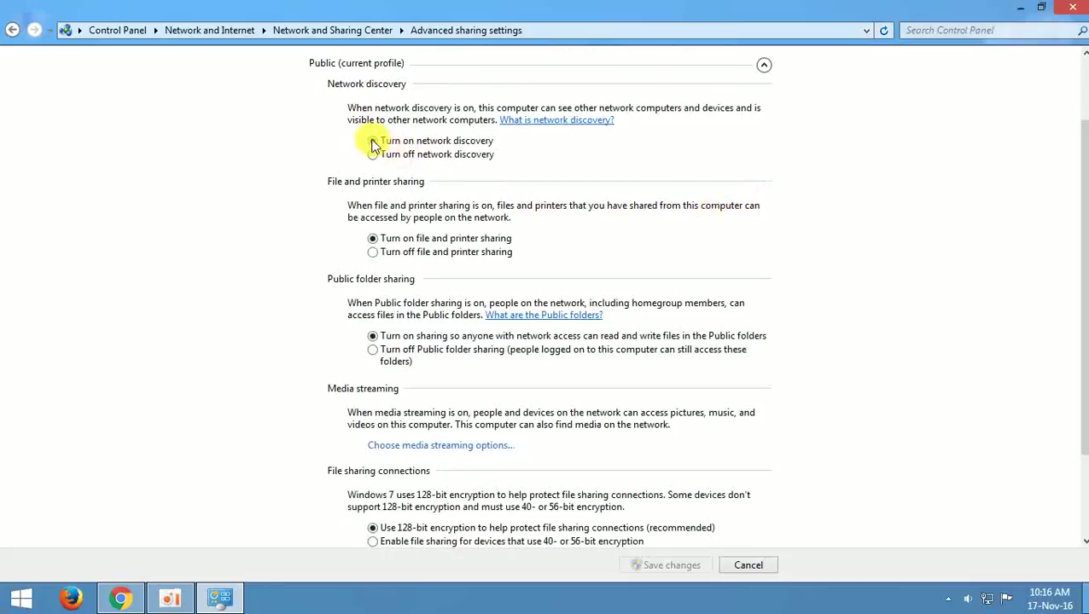
{"action": "scroll", "coordinate": [450, 357], "scroll_direction": "down", "scroll_amount": 3}
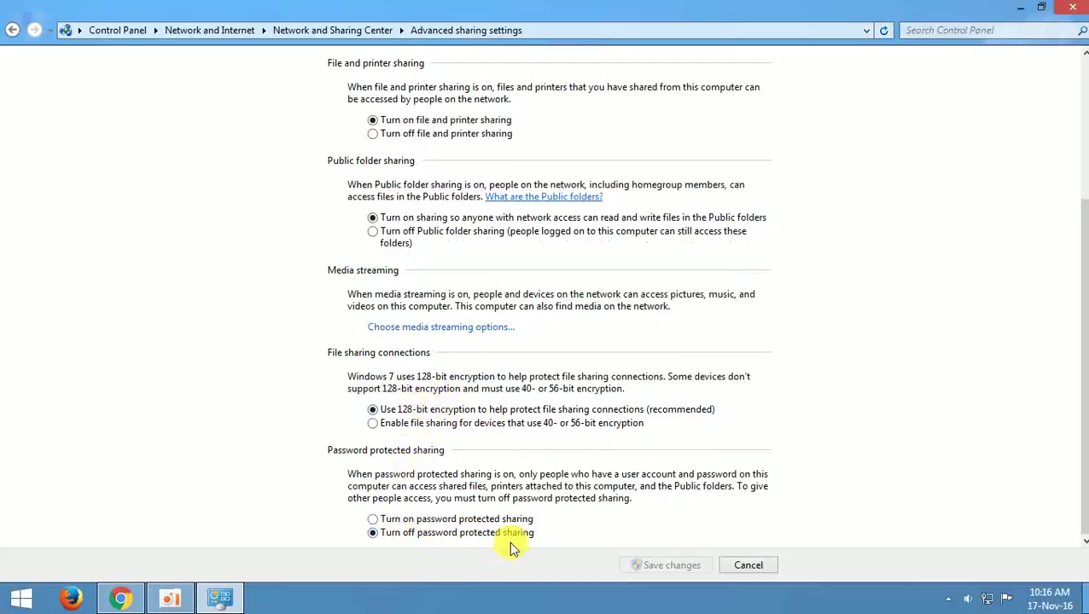
{"action": "left_click", "coordinate": [437, 519]}
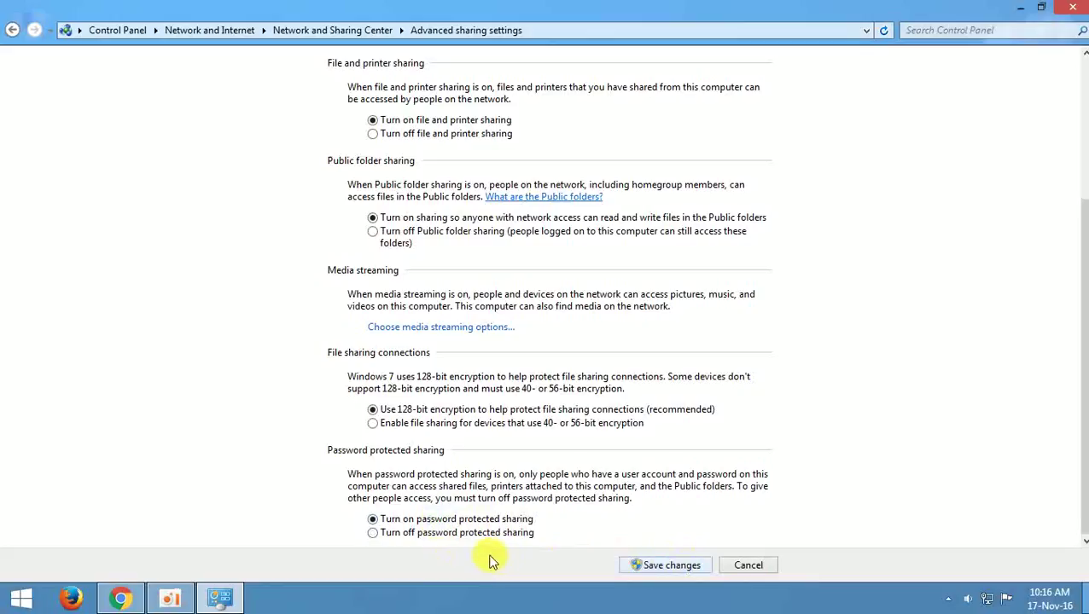
{"action": "left_click", "coordinate": [445, 532]}
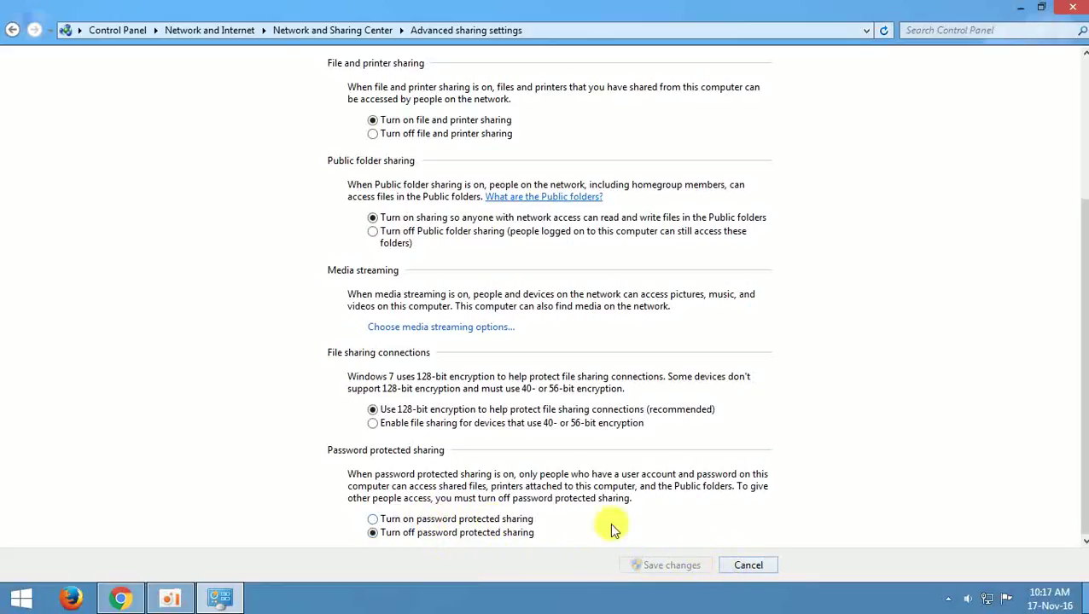
{"action": "left_click", "coordinate": [737, 565]}
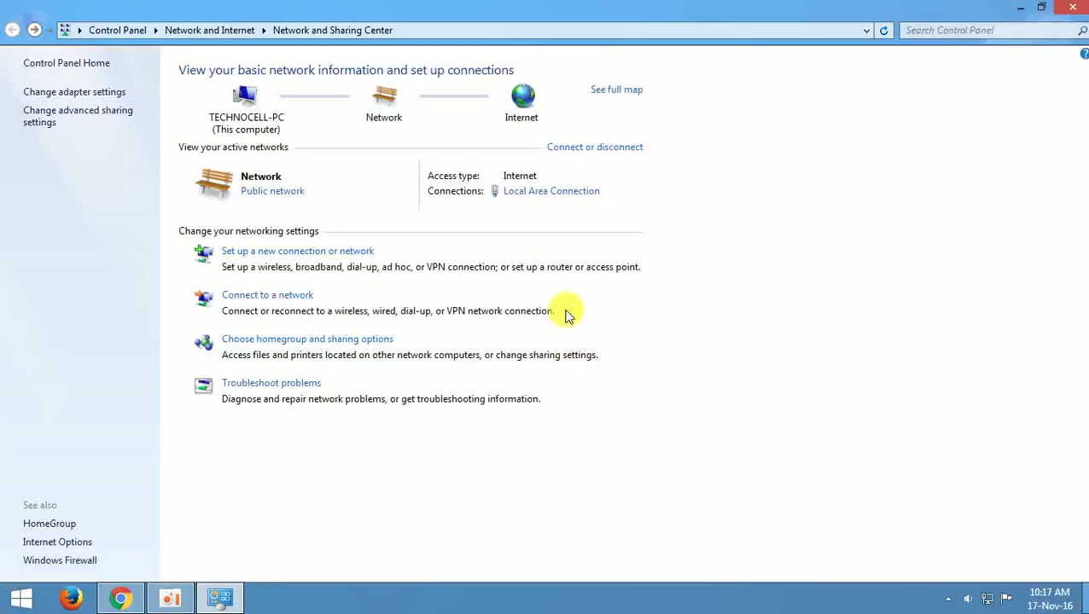
Close the Network and Sharing Center and refresh the desktop several times.
{"action": "left_click", "coordinate": [1077, 7]}
{"action": "right_click", "coordinate": [506, 210]}
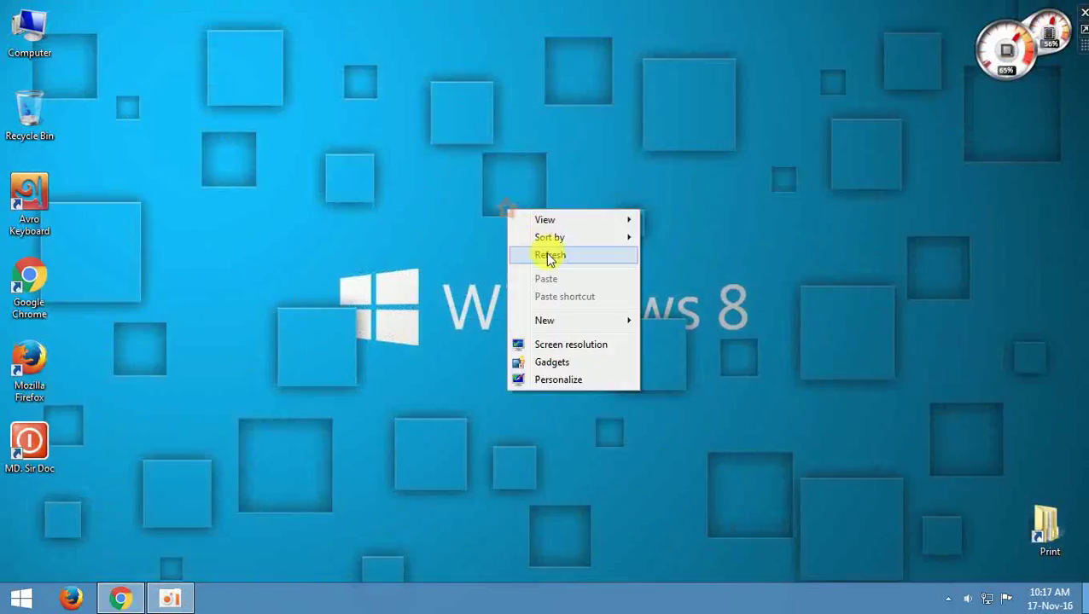
{"action": "left_click", "coordinate": [546, 247]}
{"action": "right_click", "coordinate": [539, 229]}
{"action": "left_click", "coordinate": [573, 272]}
{"action": "right_click", "coordinate": [565, 229]}
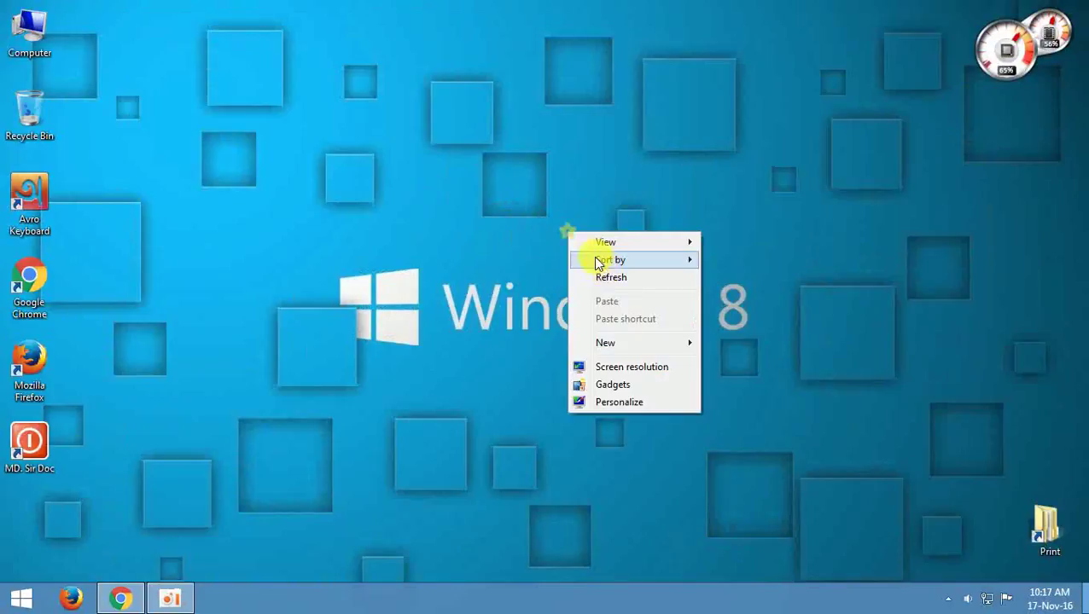
{"action": "left_click", "coordinate": [604, 273]}
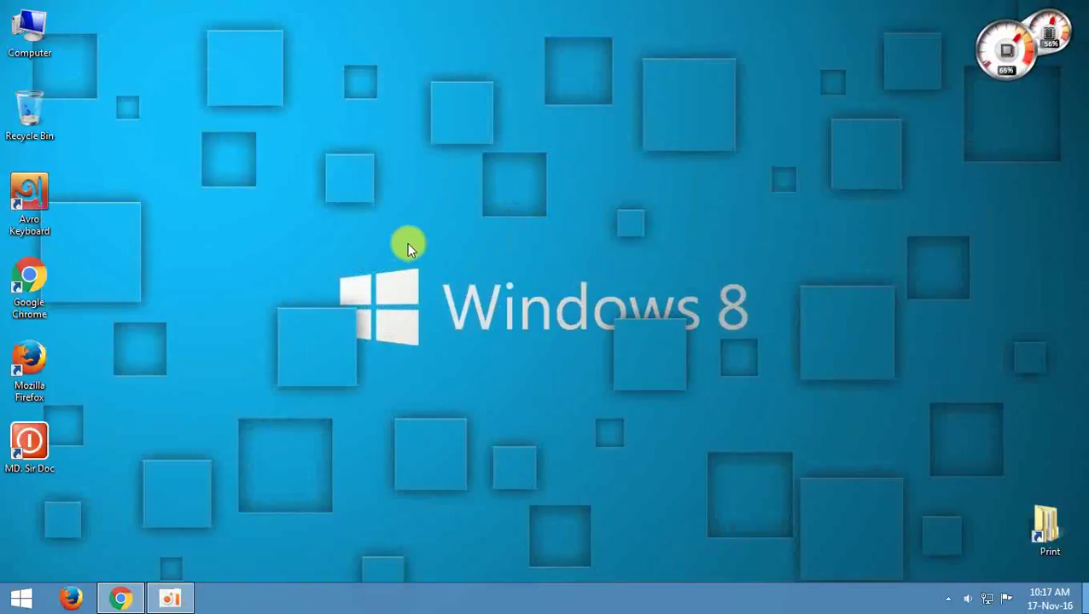
Open the Local Disk (C:) drive from Computer.
{"action": "double_click", "coordinate": [20, 24]}
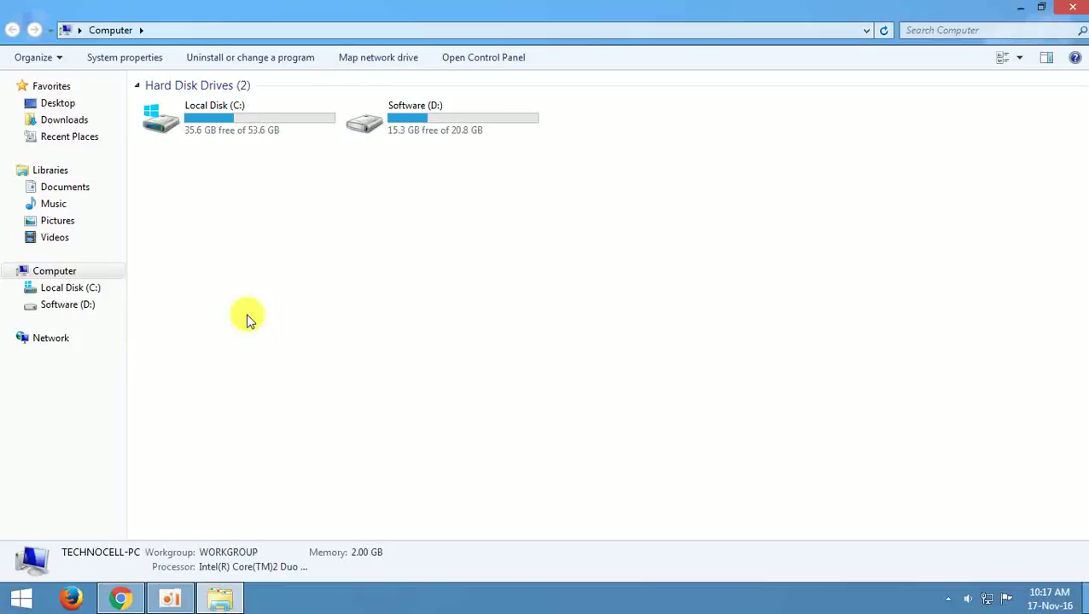
{"action": "double_click", "coordinate": [165, 122]}
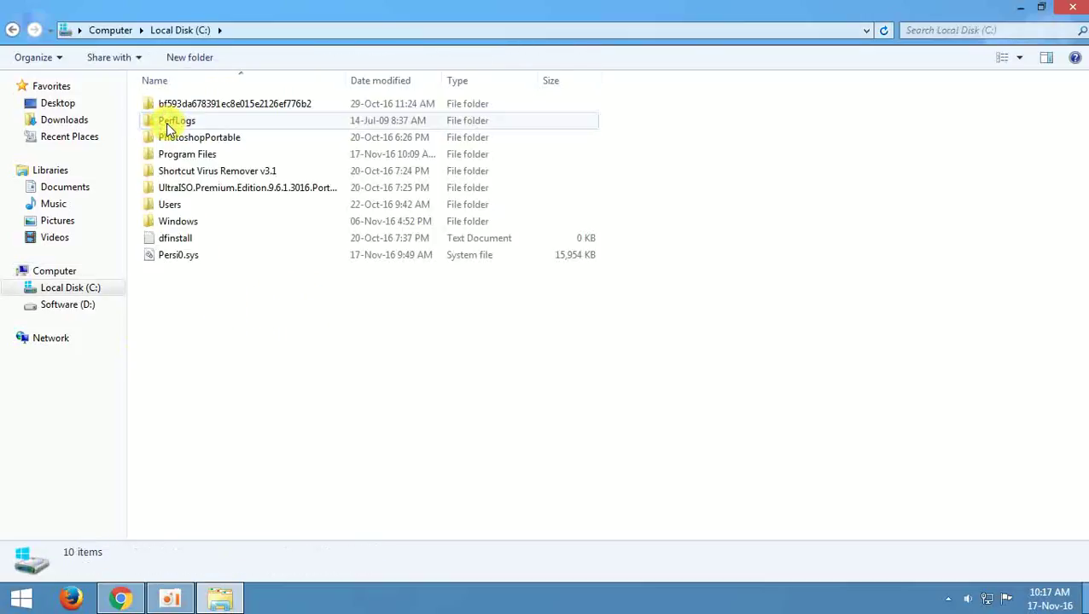
Paste the copied warning letter PDF into the Public folder under Users on drive C, then close the folder window.
{"action": "double_click", "coordinate": [165, 205]}
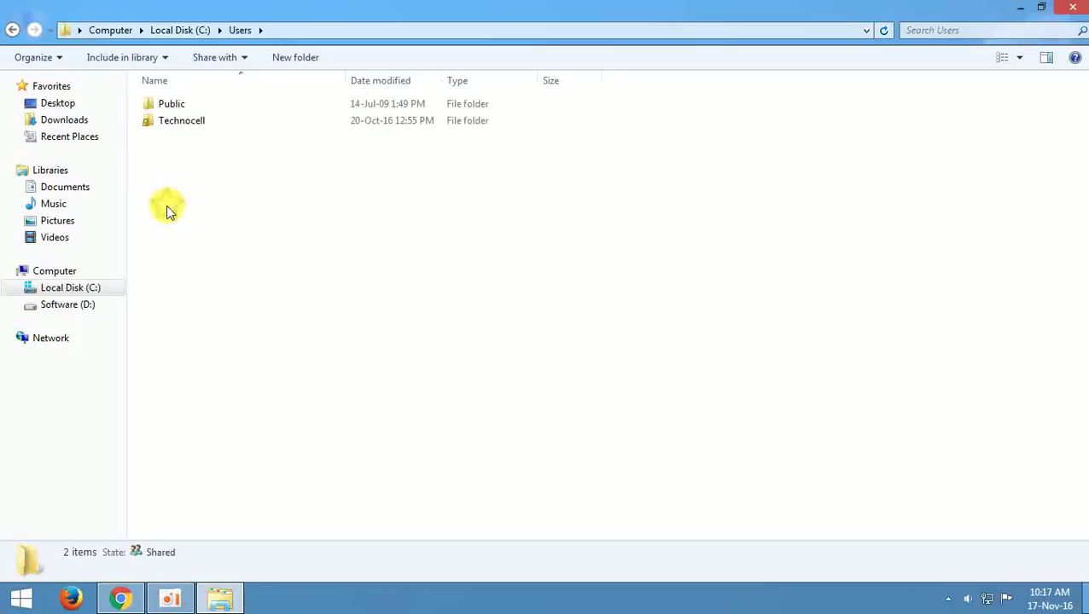
{"action": "double_click", "coordinate": [175, 106]}
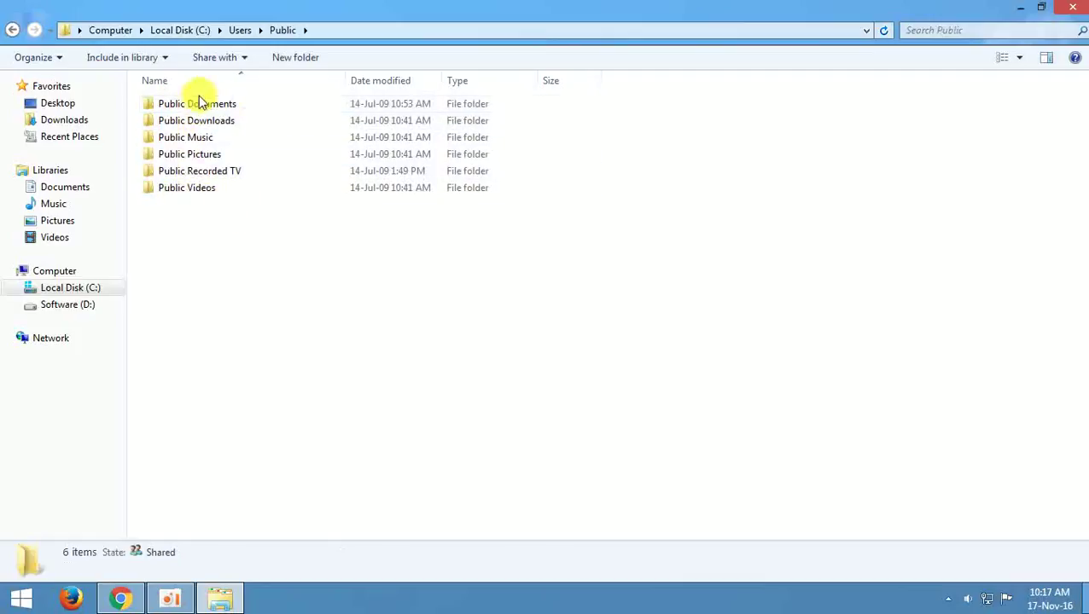
{"action": "left_click", "coordinate": [397, 301]}
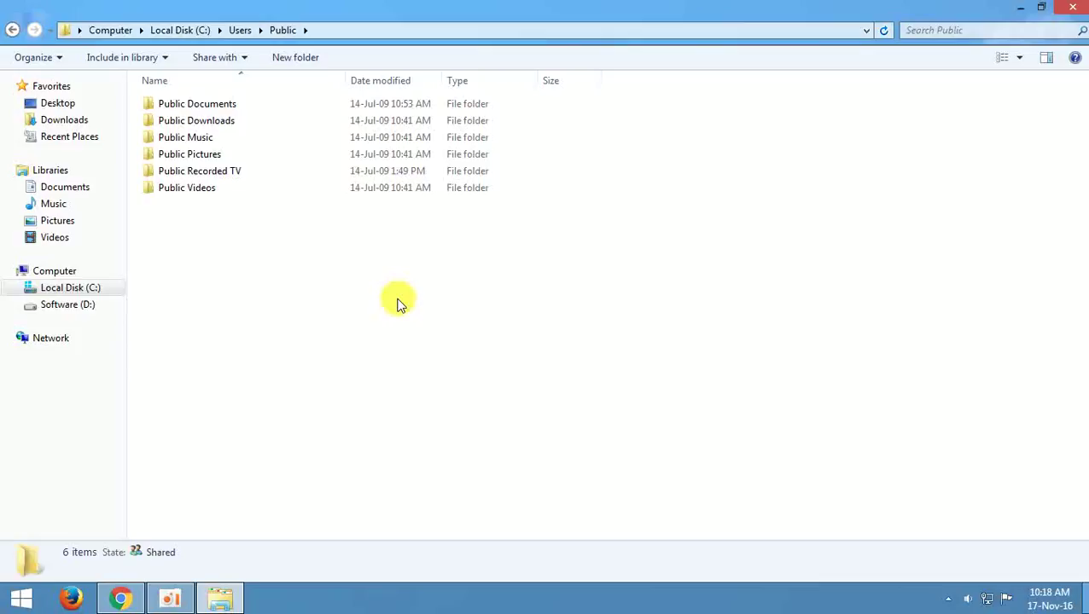
{"action": "key", "text": "ctrl+v"}
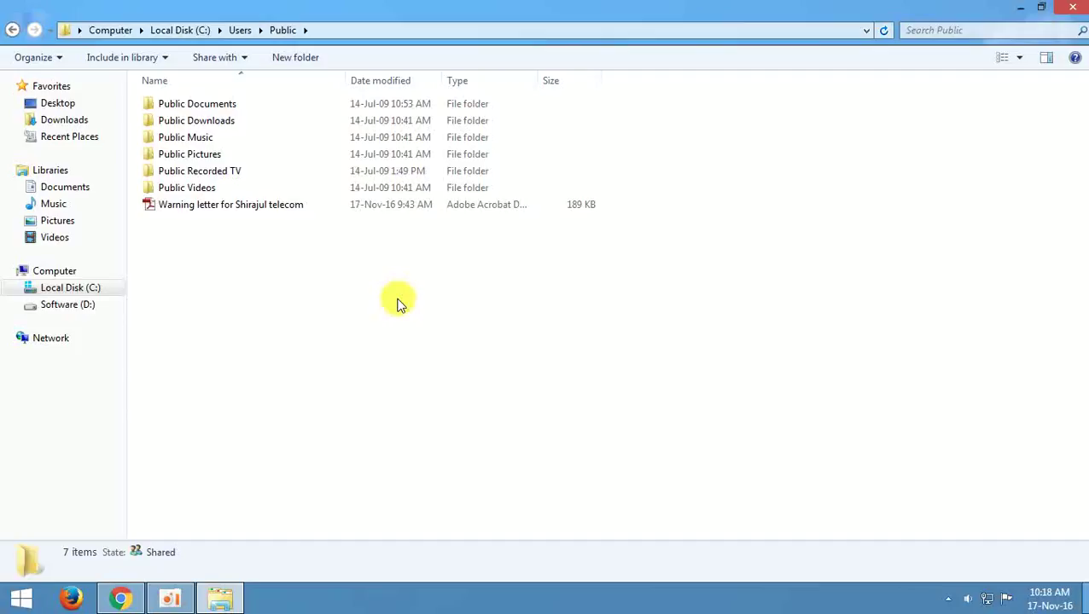
{"action": "right_click", "coordinate": [437, 301]}
{"action": "left_click", "coordinate": [513, 366]}
{"action": "left_click", "coordinate": [1077, 7]}
{"action": "right_click", "coordinate": [562, 198]}
{"action": "left_click", "coordinate": [607, 242]}
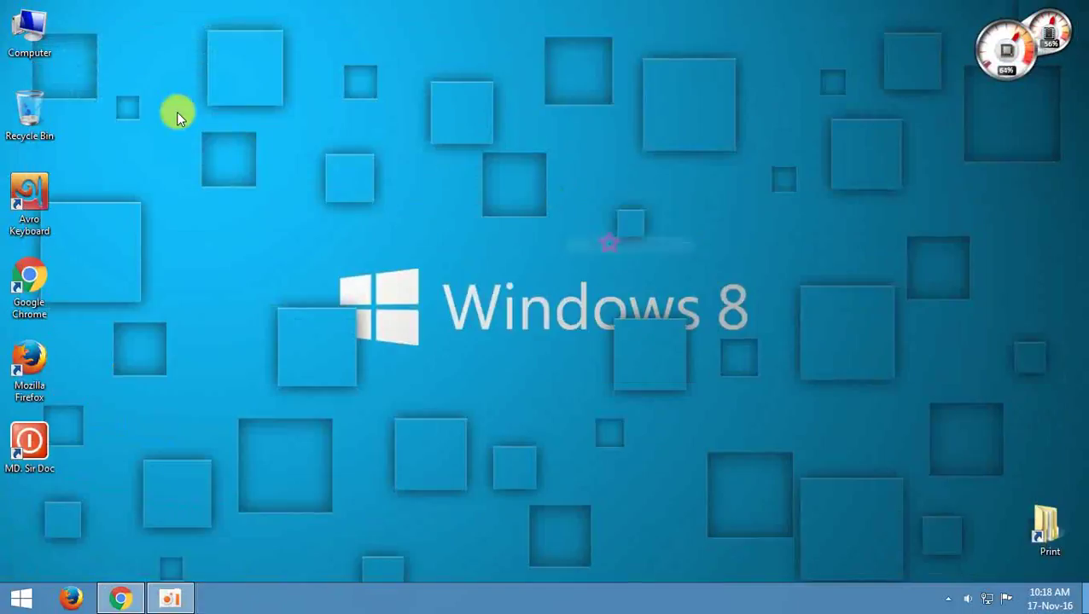
Browse the Network from Computer, try to open the L-BKASH-418 computer, and cancel the network password request.
{"action": "double_click", "coordinate": [29, 38]}
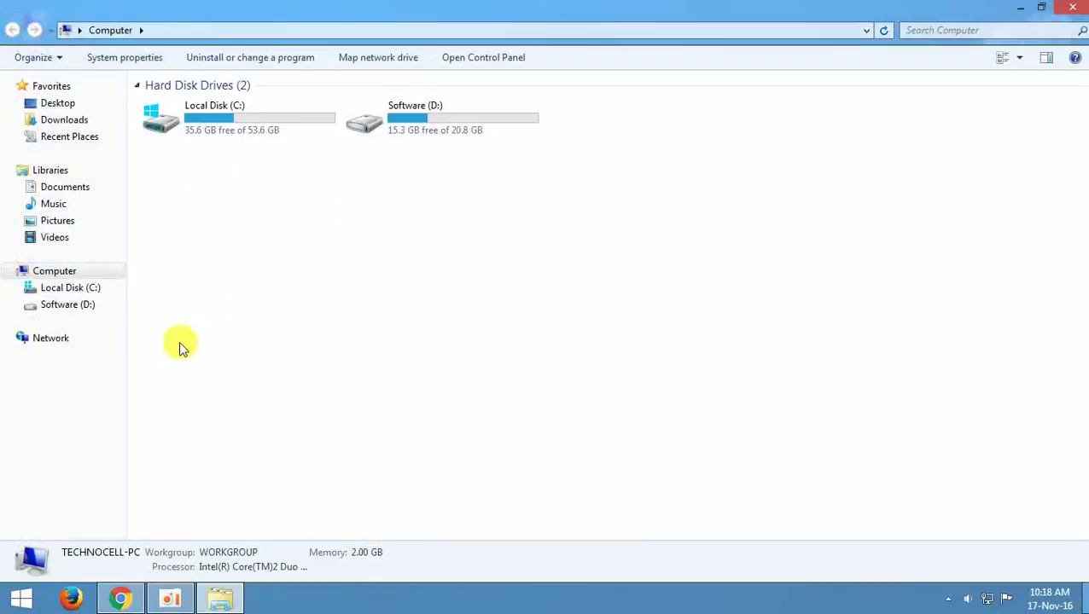
{"action": "left_click", "coordinate": [53, 339]}
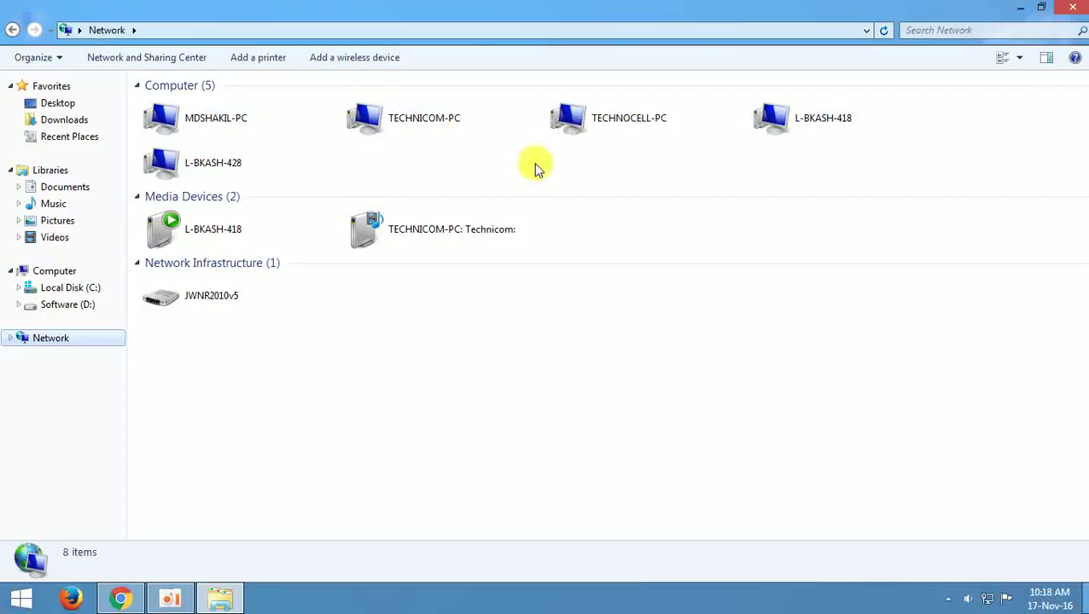
{"action": "left_click", "coordinate": [806, 128]}
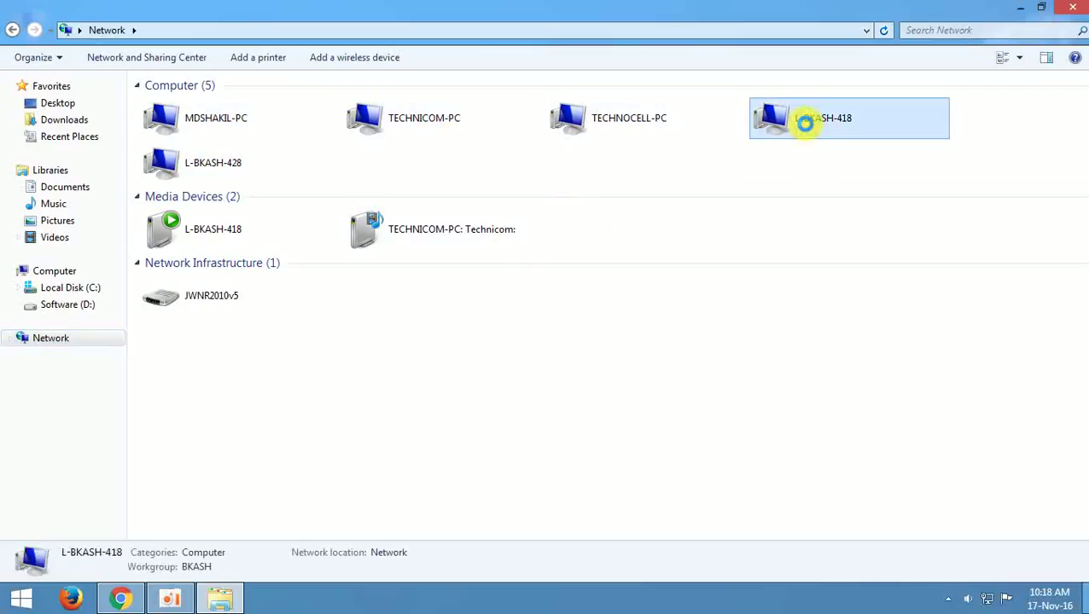
{"action": "double_click", "coordinate": [805, 123]}
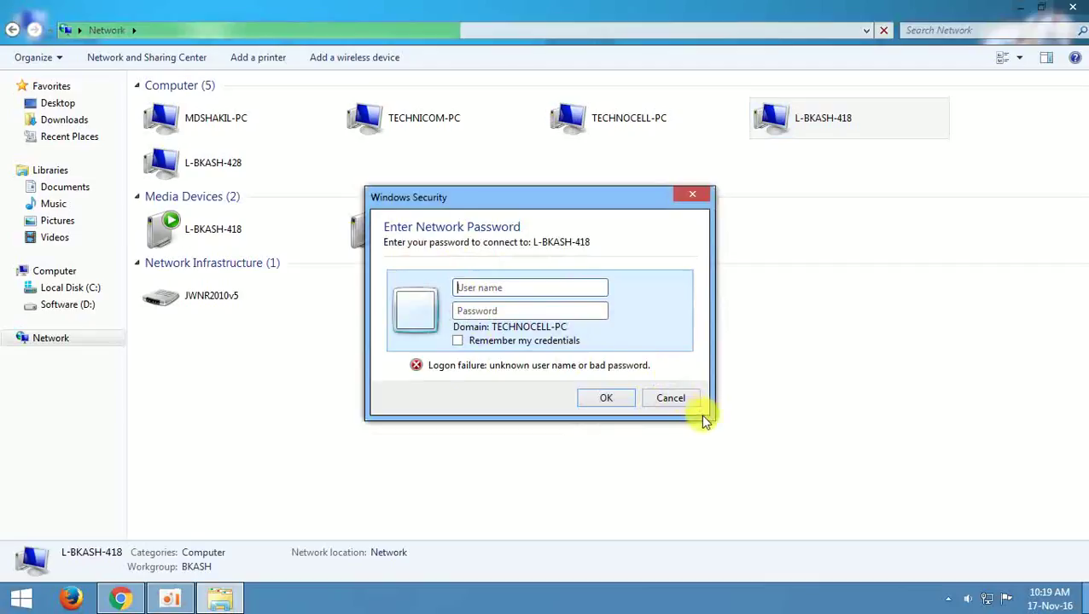
{"action": "left_click", "coordinate": [670, 398]}
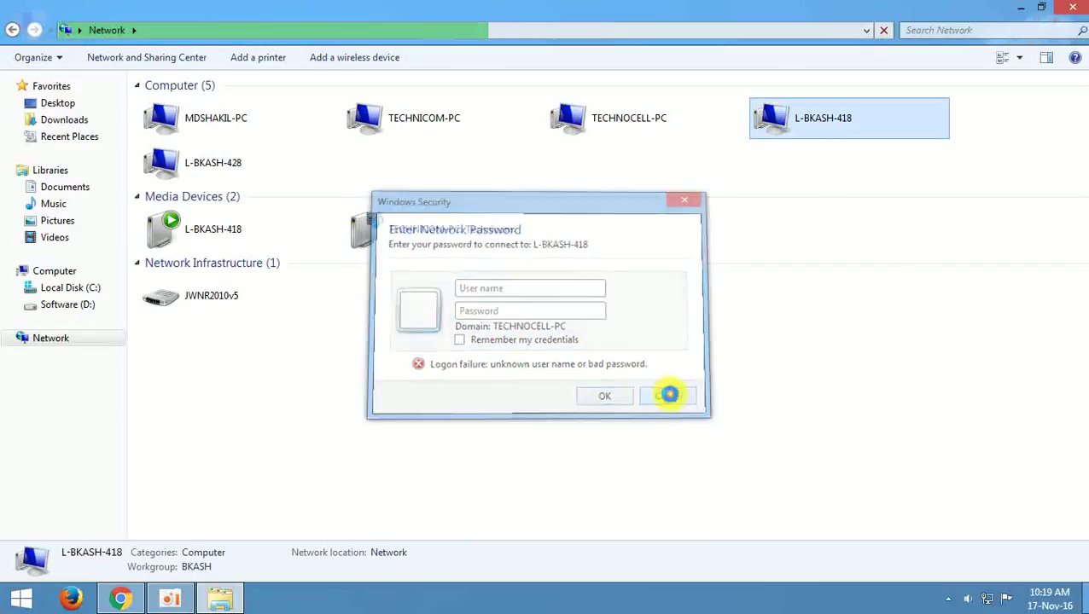
Review the Public profile's advanced sharing settings, reselect turning off password protected sharing, and leave the Network and Sharing Center without saving.
{"action": "right_click", "coordinate": [987, 602]}
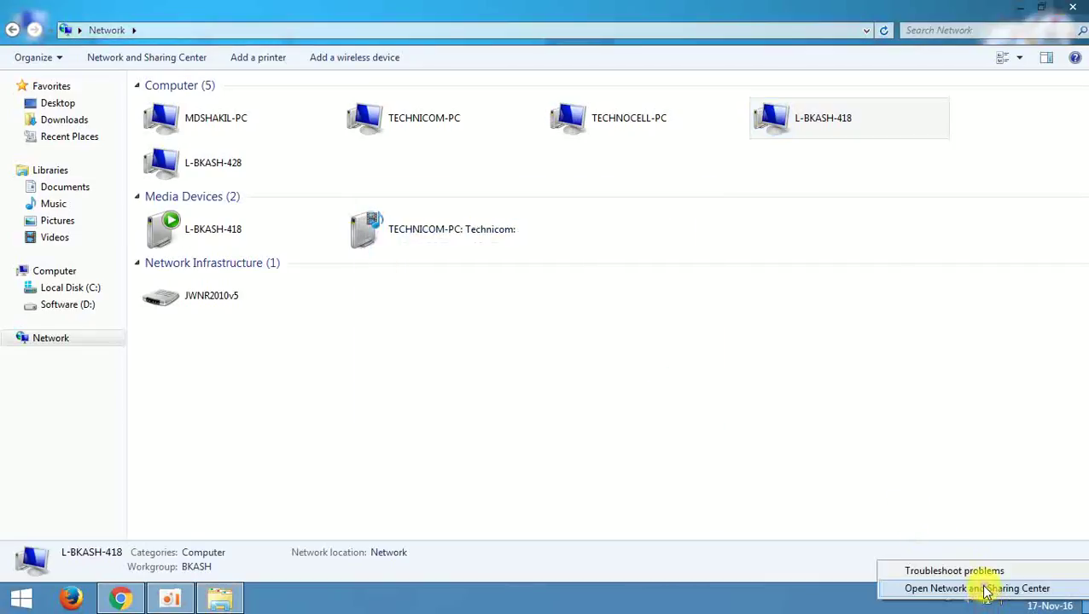
{"action": "left_click", "coordinate": [987, 589]}
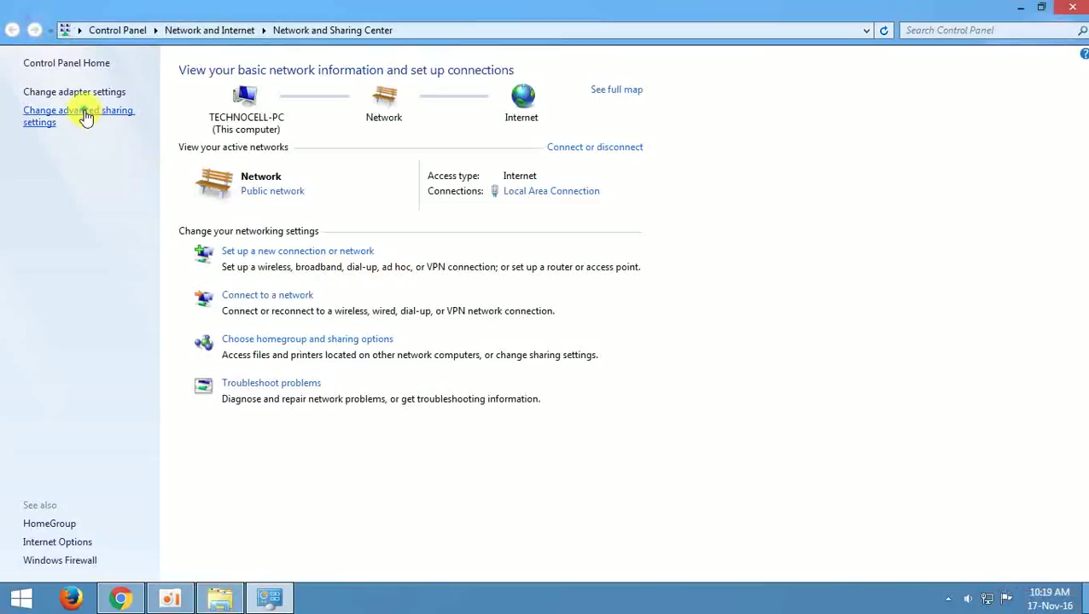
{"action": "left_click", "coordinate": [85, 117]}
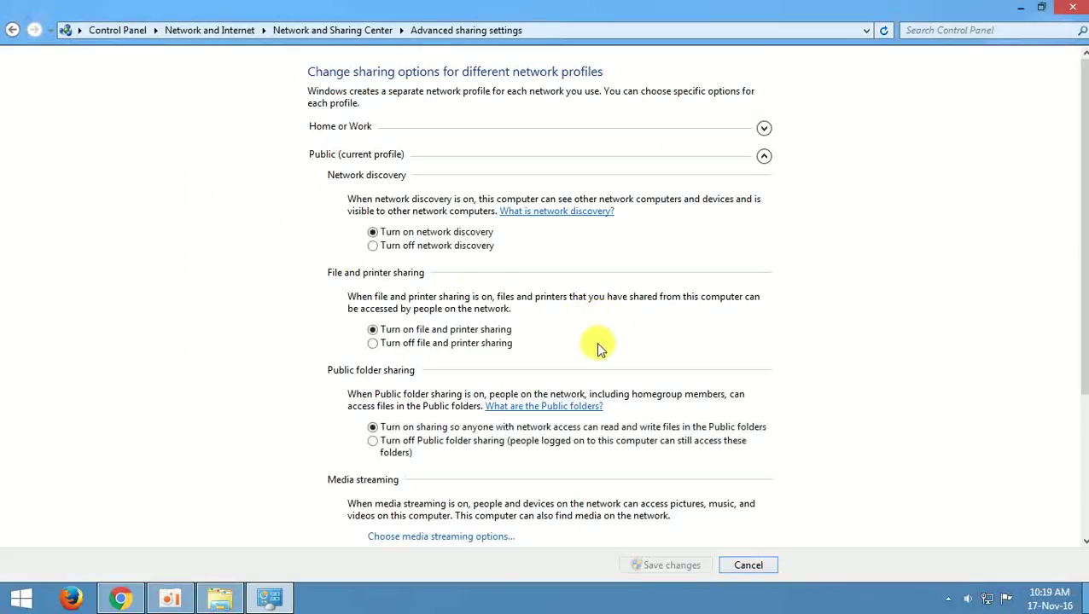
{"action": "scroll", "coordinate": [1082, 362], "scroll_direction": "down", "scroll_amount": 3}
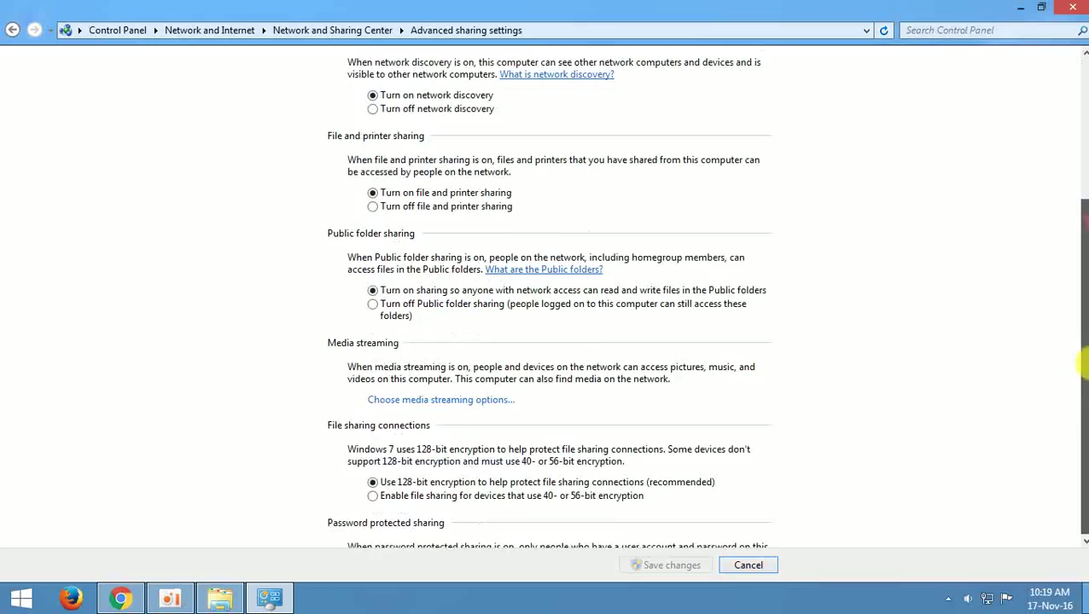
{"action": "scroll", "coordinate": [1082, 363], "scroll_direction": "down", "scroll_amount": 2}
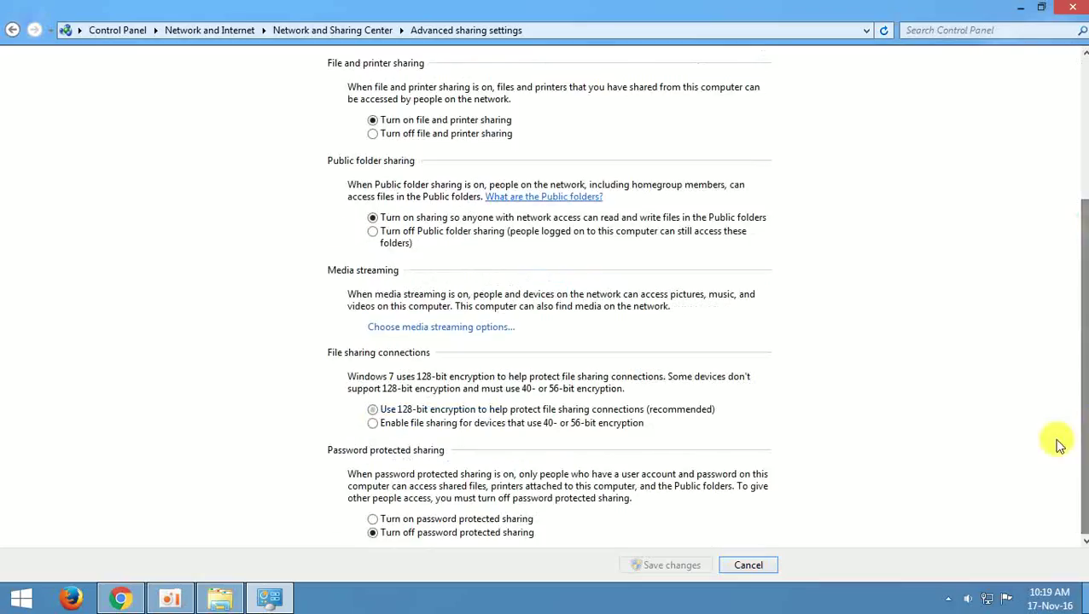
{"action": "left_click", "coordinate": [383, 527]}
{"action": "left_click", "coordinate": [375, 533]}
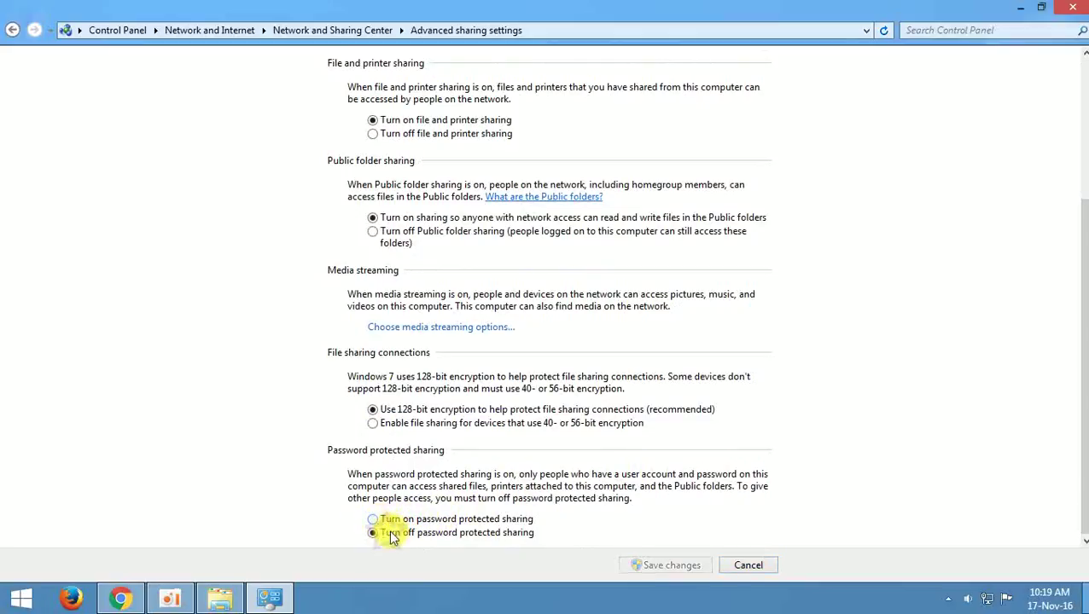
{"action": "left_click", "coordinate": [742, 566]}
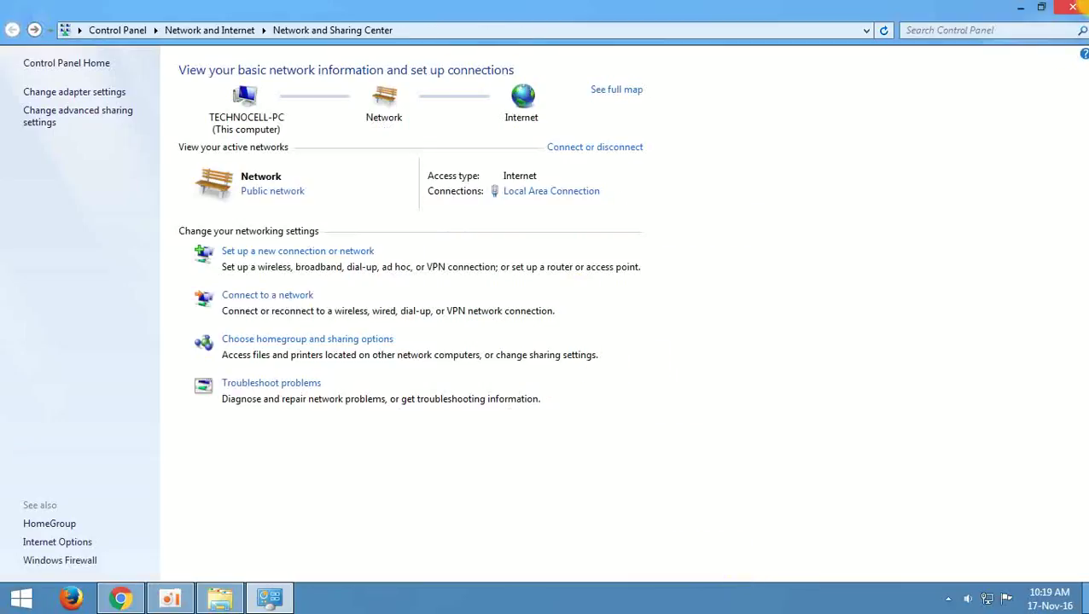
{"action": "left_click", "coordinate": [1073, 7]}
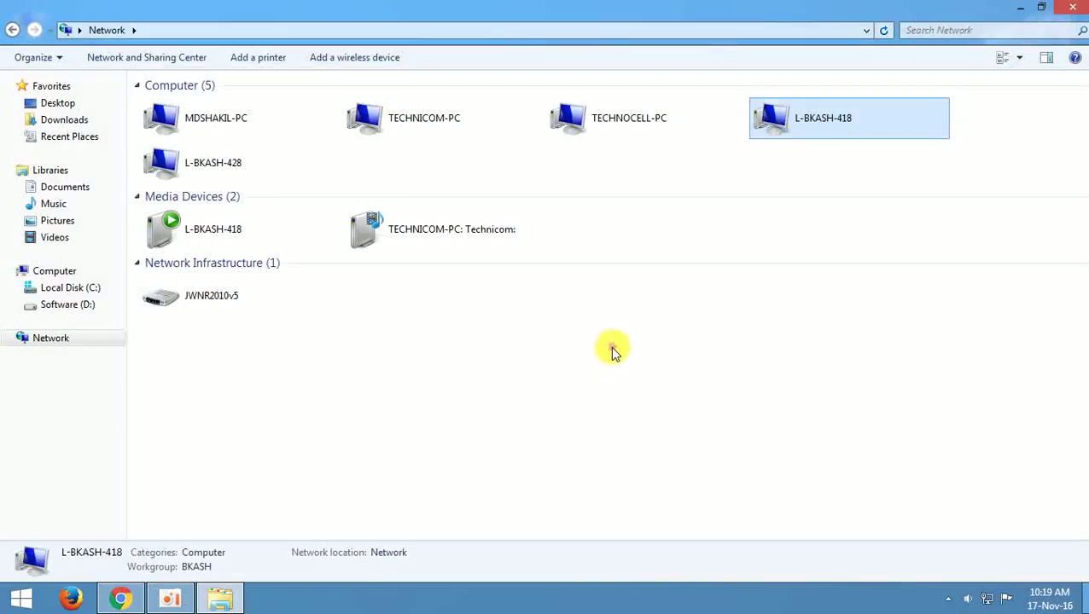
Refresh the network computers, look into the Users share on TECHNICOM-PC, and return to that computer's list of shares.
{"action": "right_click", "coordinate": [614, 348]}
{"action": "left_click", "coordinate": [644, 411]}
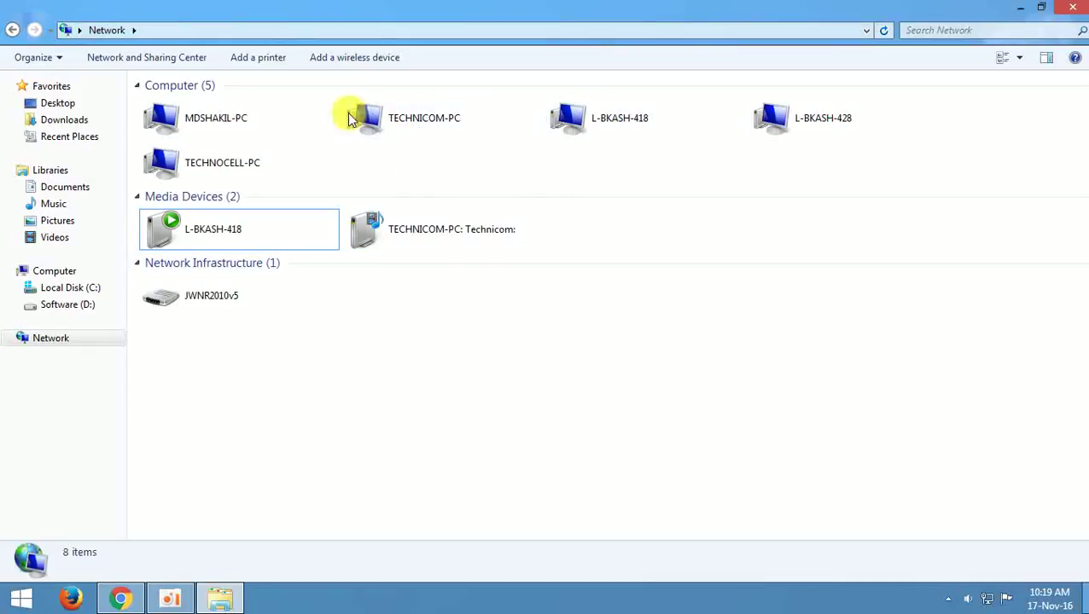
{"action": "double_click", "coordinate": [399, 123]}
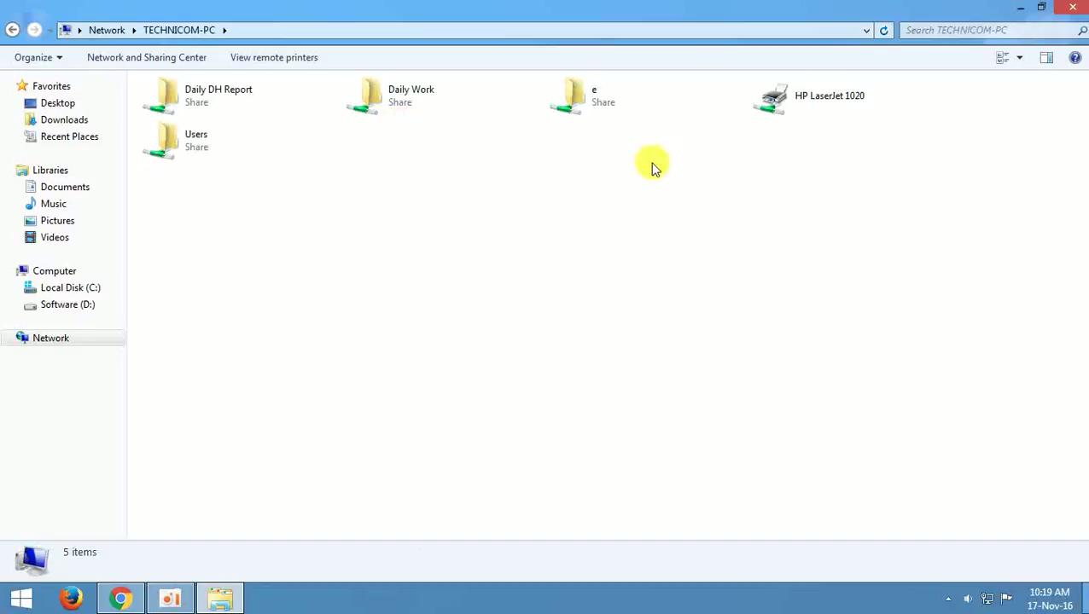
{"action": "left_click", "coordinate": [190, 148]}
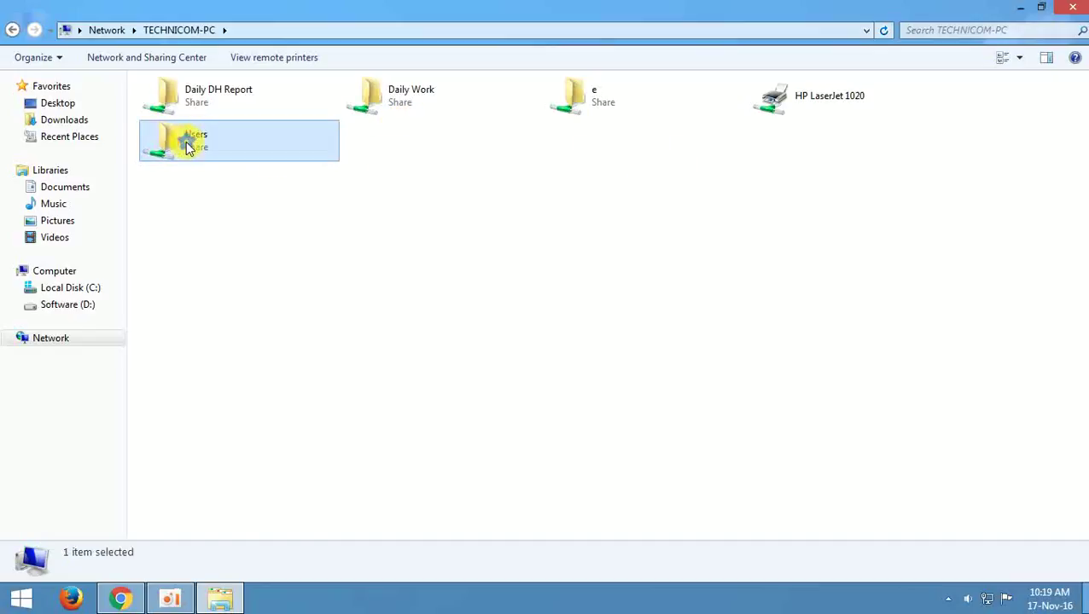
{"action": "double_click", "coordinate": [189, 148]}
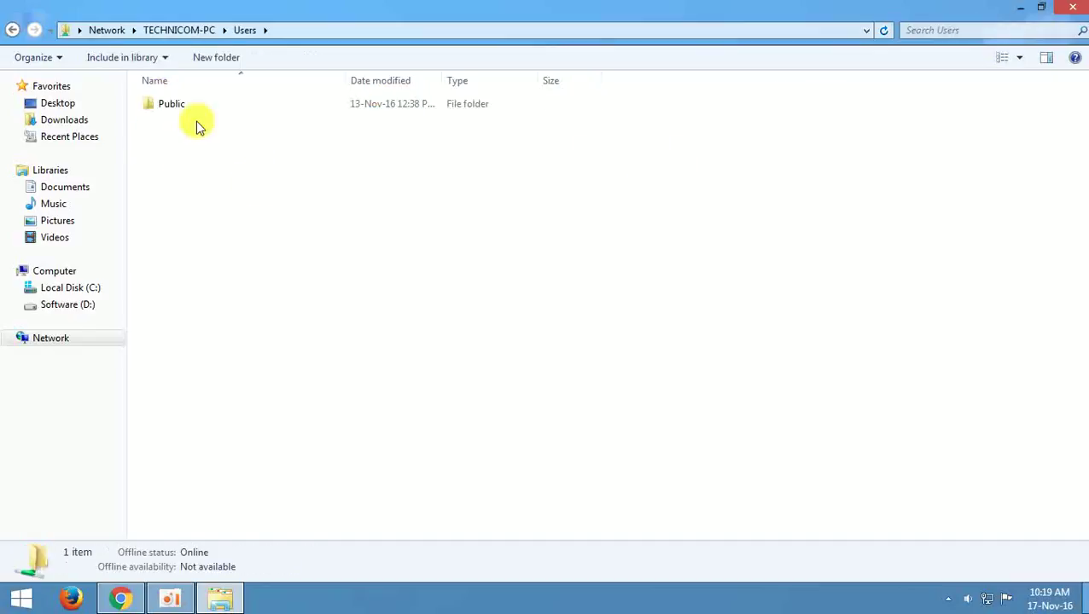
{"action": "left_click", "coordinate": [12, 30]}
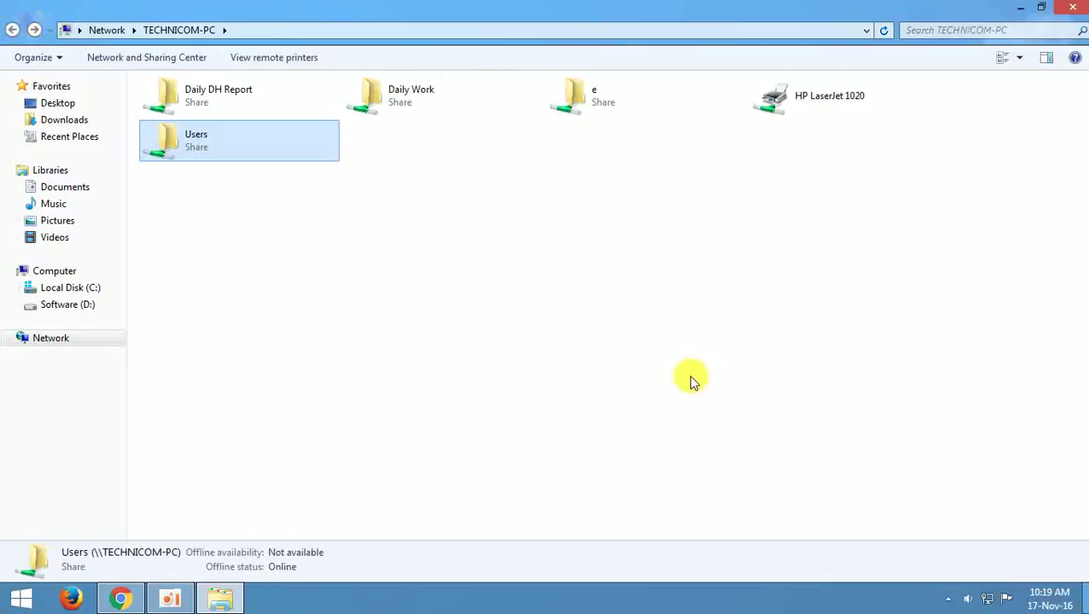
View the print queue of the shared HP LaserJet 1020 on TECHNICOM-PC and close it.
{"action": "left_click", "coordinate": [817, 102]}
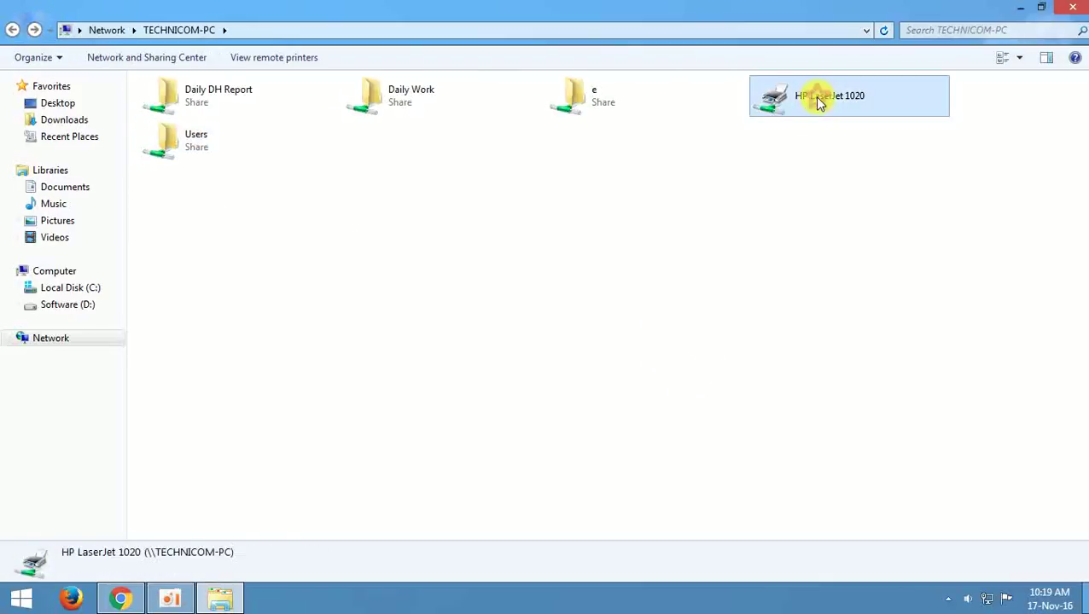
{"action": "right_click", "coordinate": [780, 109]}
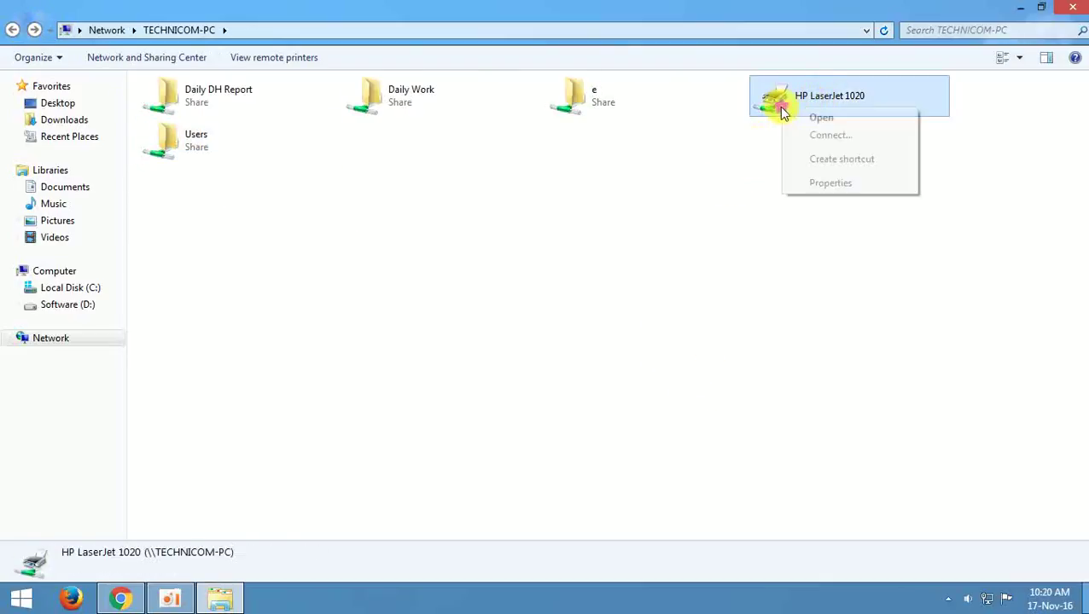
{"action": "left_click", "coordinate": [811, 115]}
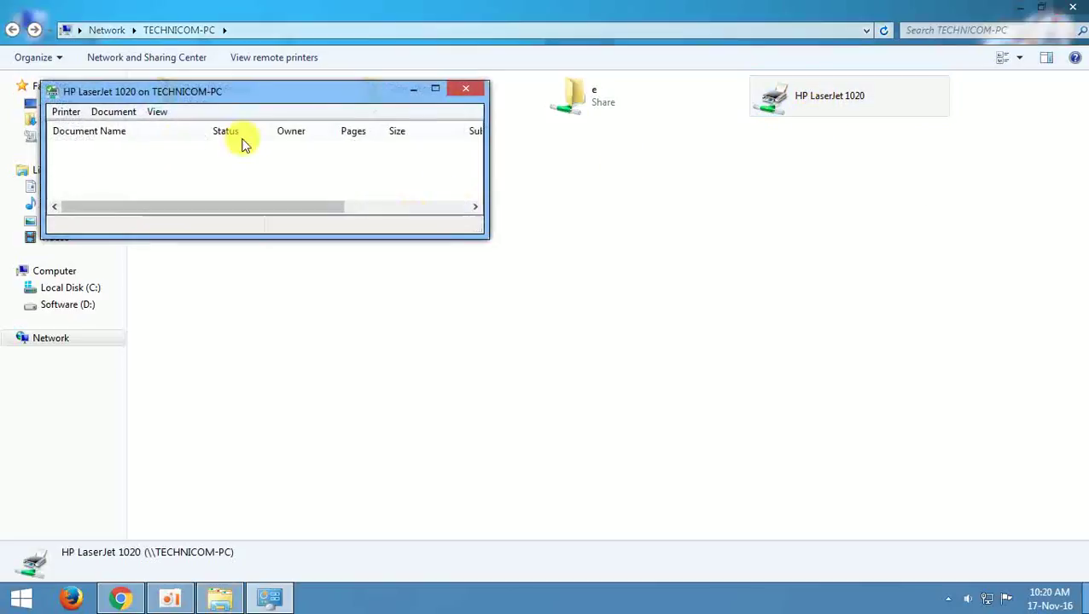
{"action": "left_click", "coordinate": [450, 91]}
{"action": "left_click", "coordinate": [636, 233]}
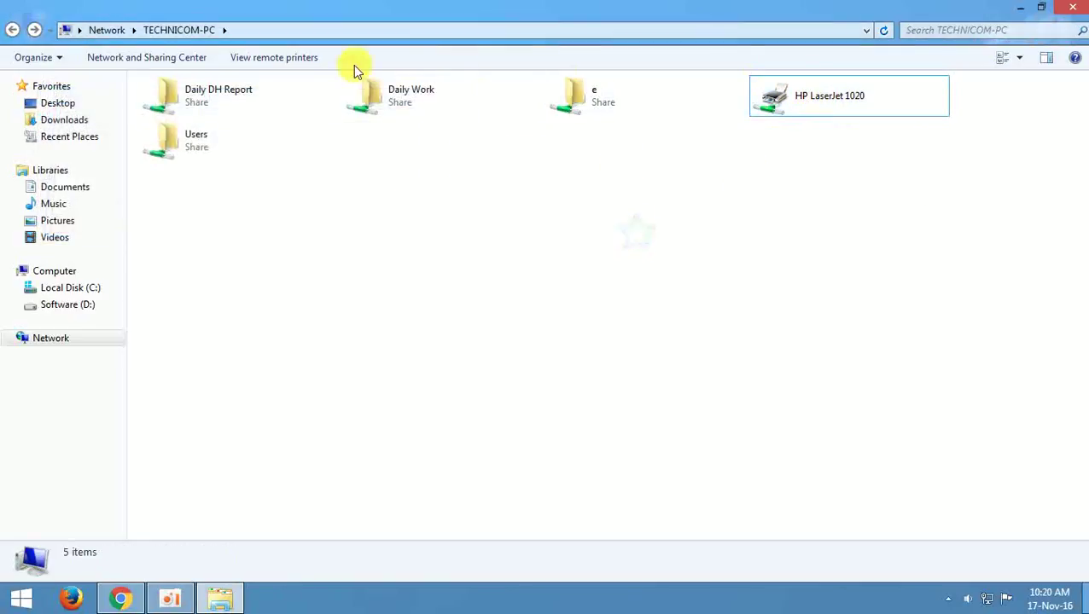
Open the shared folder e on TECHNICOM-PC, display its contents as Large Icons, and refresh the folder.
{"action": "double_click", "coordinate": [587, 100]}
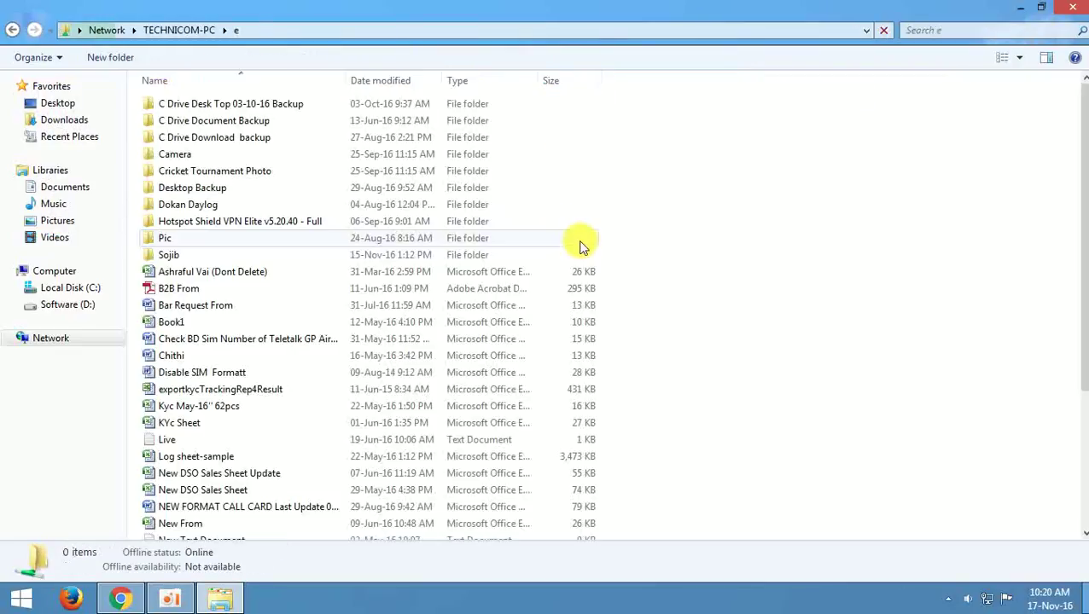
{"action": "left_click", "coordinate": [1020, 58]}
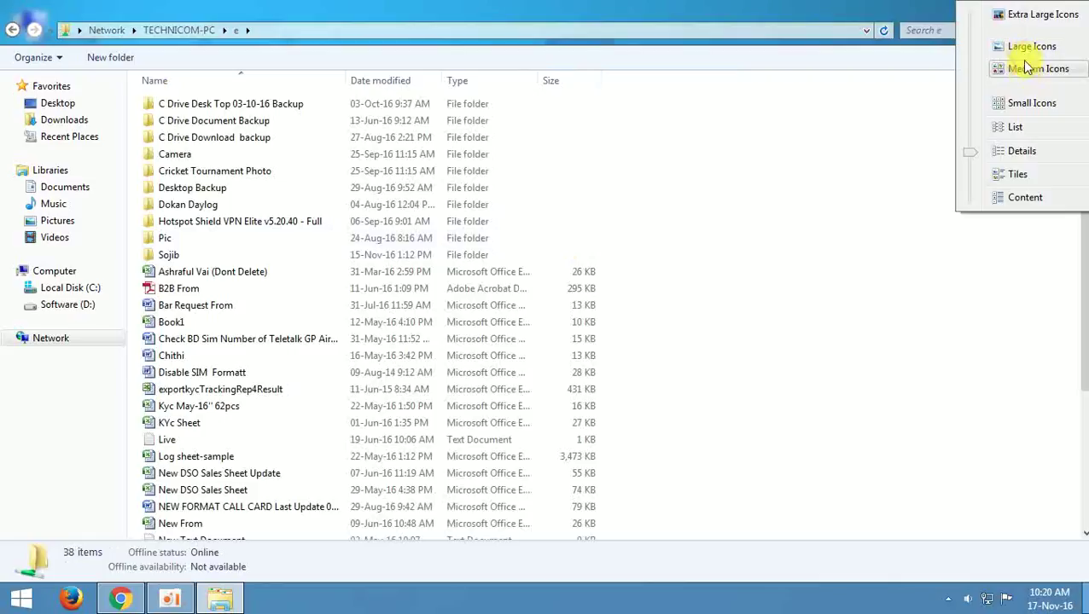
{"action": "left_click", "coordinate": [1030, 47]}
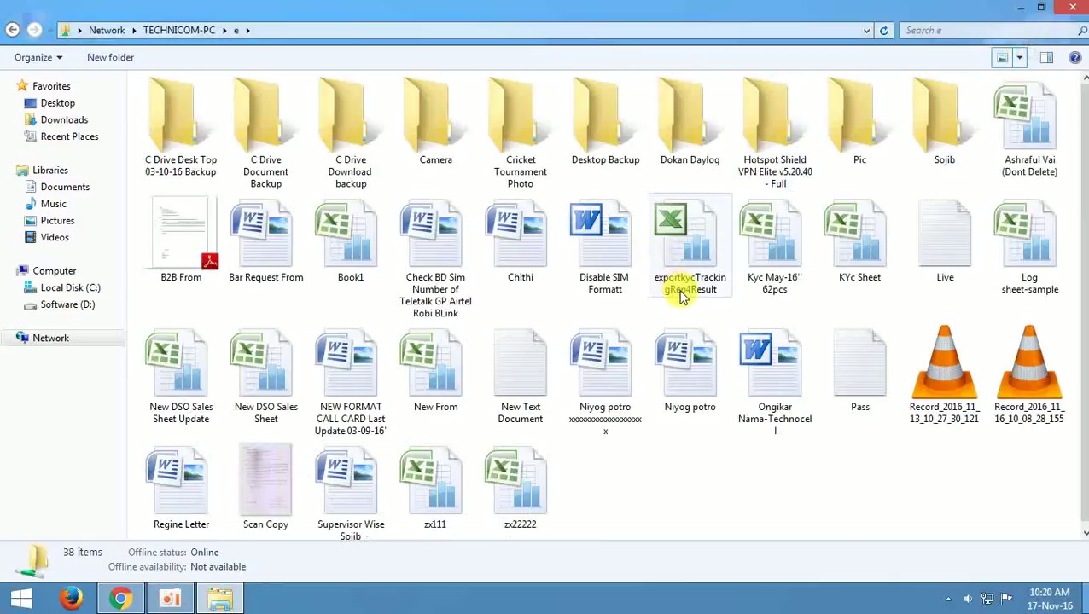
{"action": "right_click", "coordinate": [793, 484]}
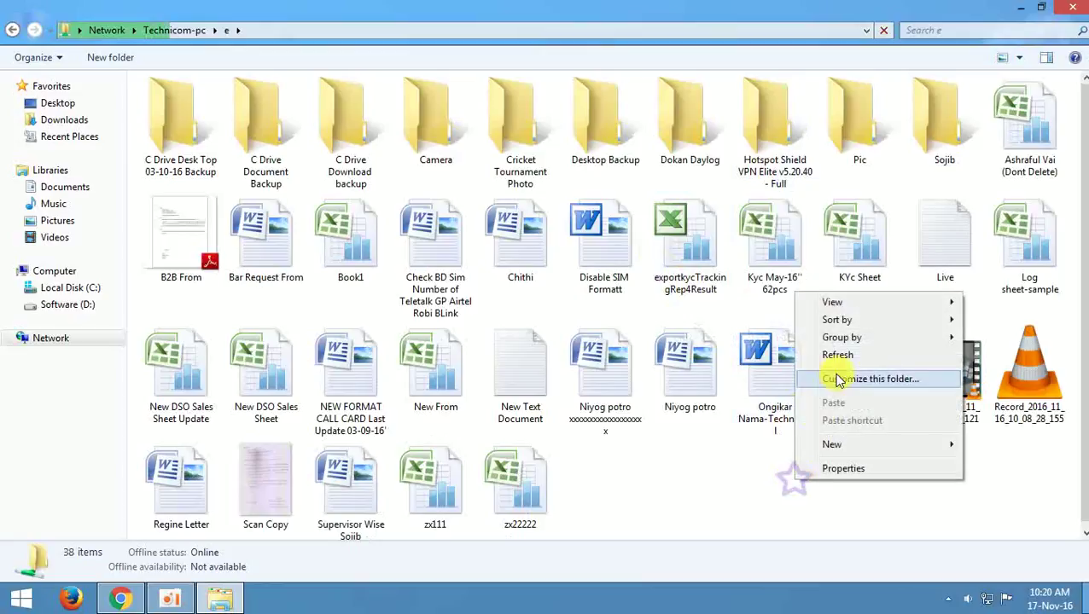
{"action": "left_click", "coordinate": [839, 356]}
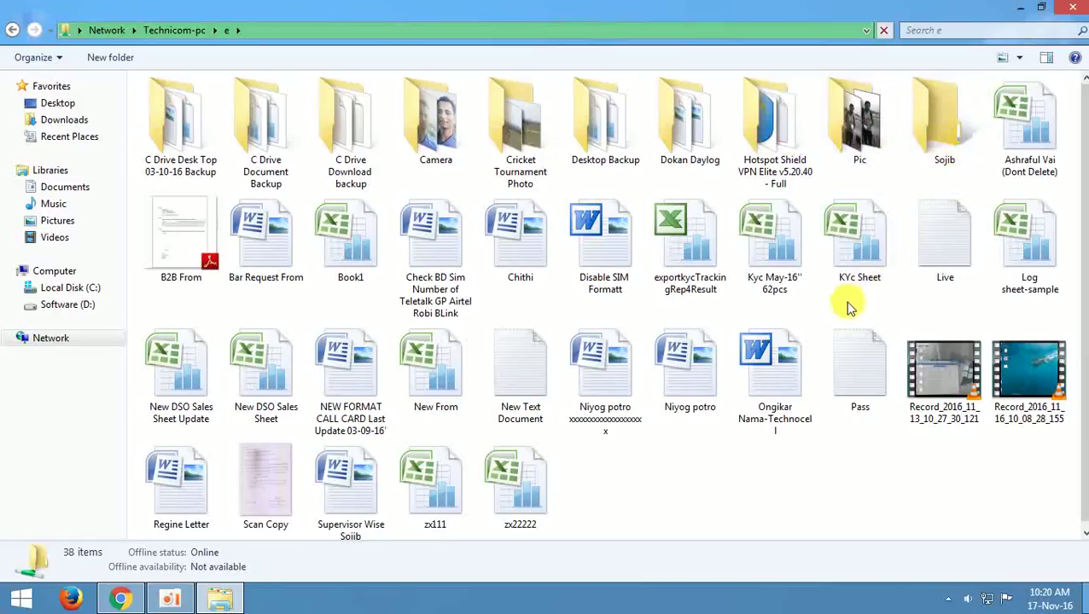
{"action": "right_click", "coordinate": [850, 462]}
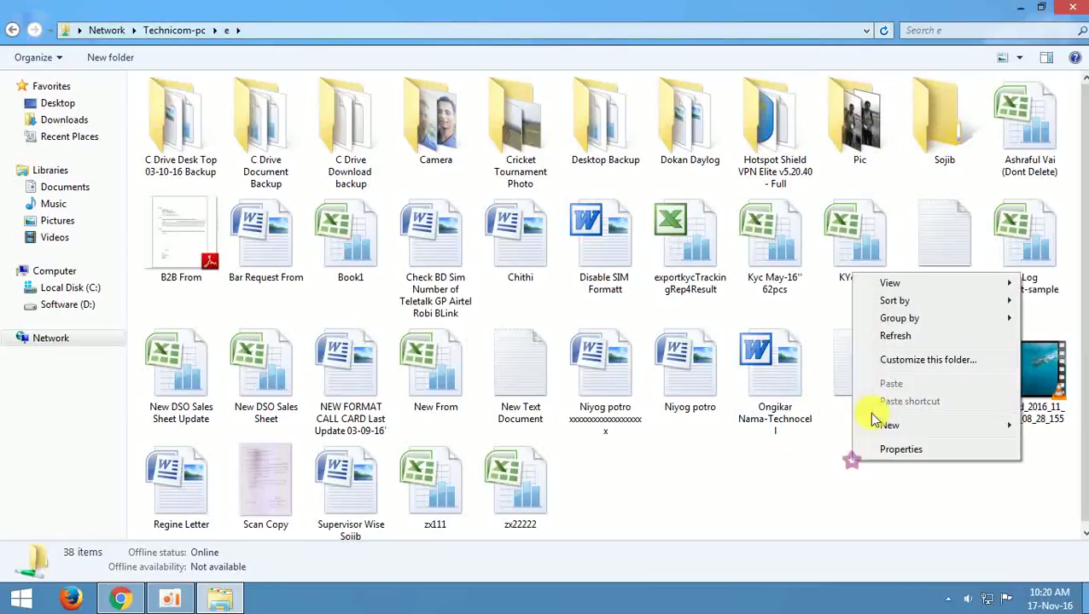
{"action": "left_click", "coordinate": [895, 333]}
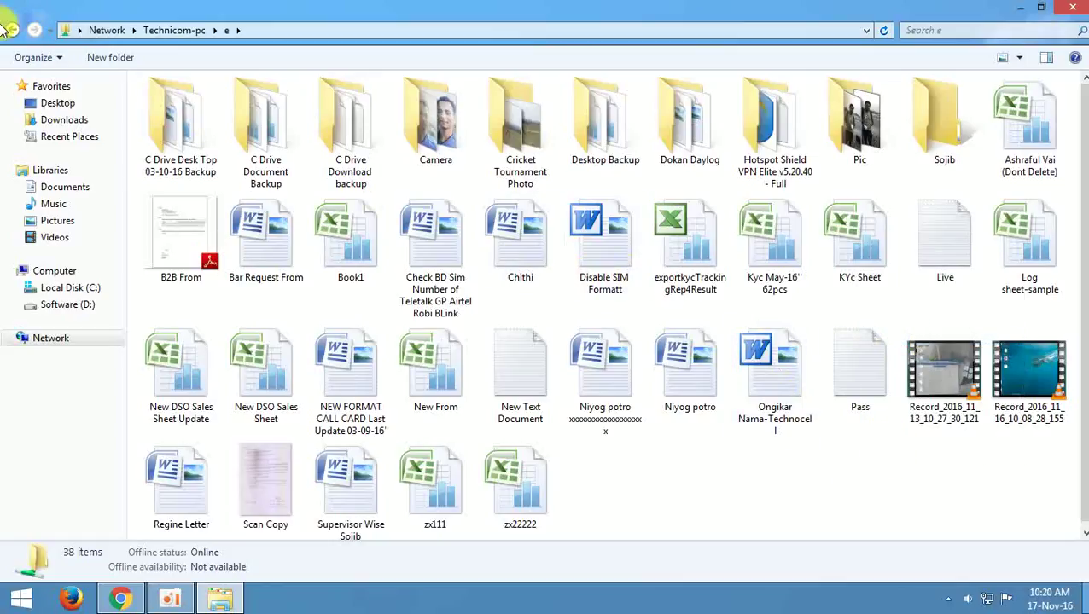
Copy the B2B From PDF from the shared folder e onto the desktop and refresh the desktop.
{"action": "left_click", "coordinate": [183, 228]}
{"action": "right_click", "coordinate": [183, 228]}
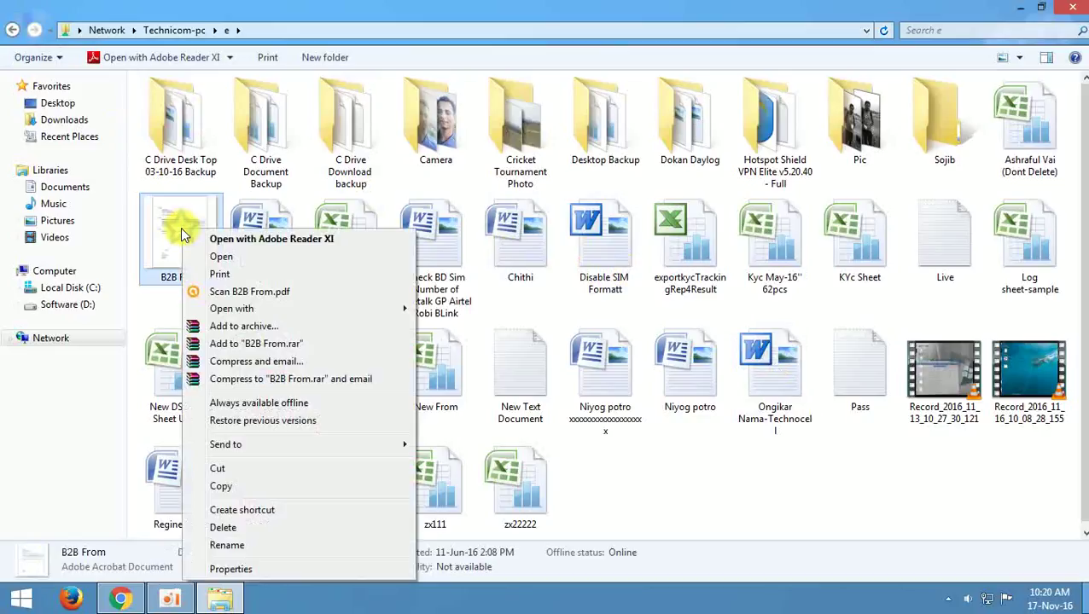
{"action": "left_click", "coordinate": [220, 487]}
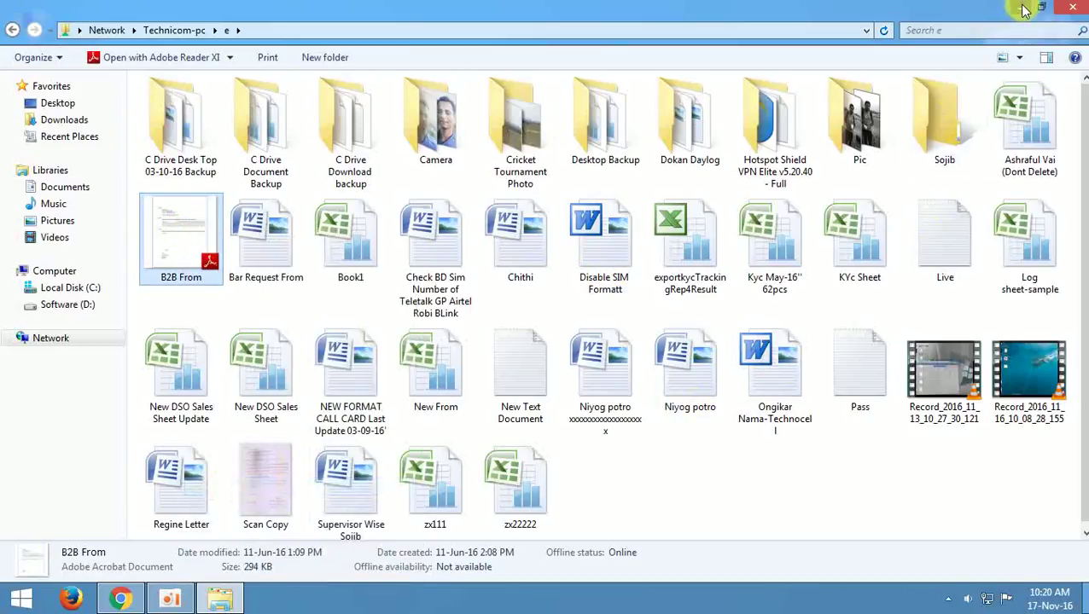
{"action": "left_click", "coordinate": [1023, 10]}
{"action": "right_click", "coordinate": [389, 248]}
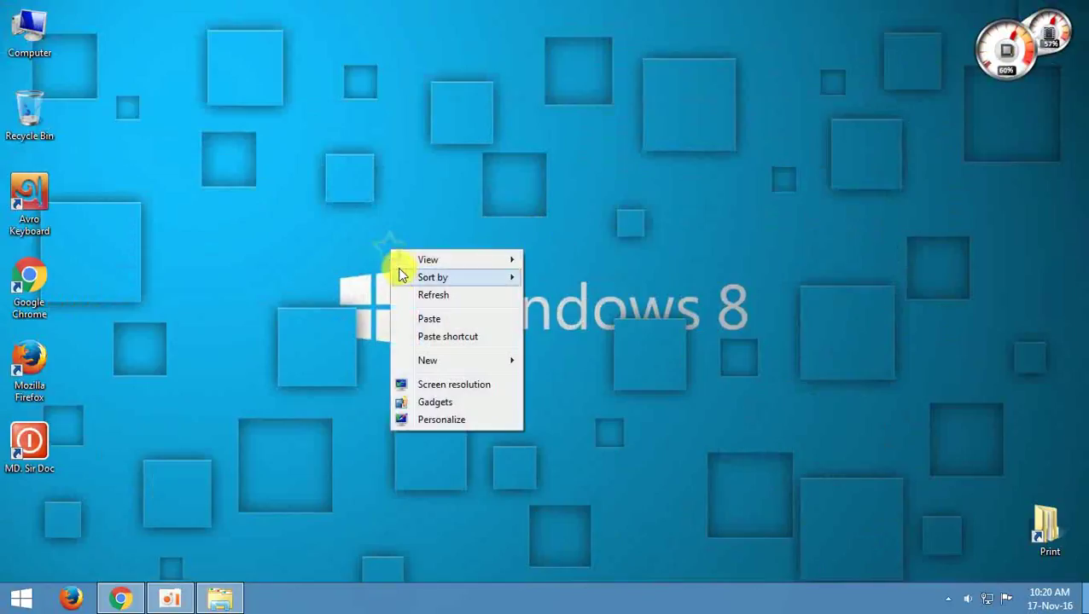
{"action": "left_click", "coordinate": [423, 316]}
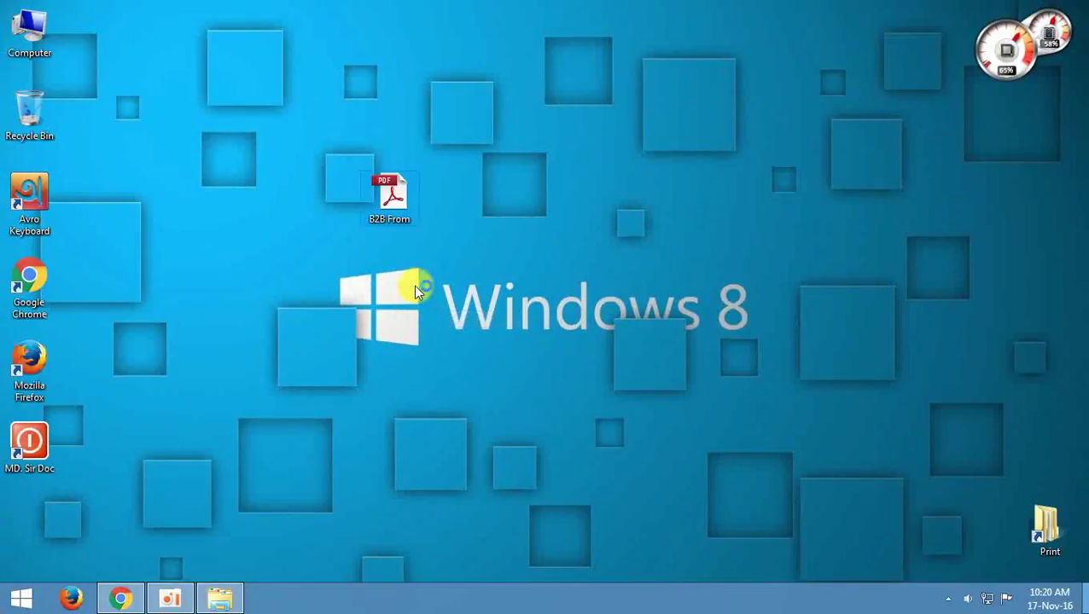
{"action": "right_click", "coordinate": [413, 285]}
{"action": "left_click", "coordinate": [459, 333]}
{"action": "right_click", "coordinate": [505, 270]}
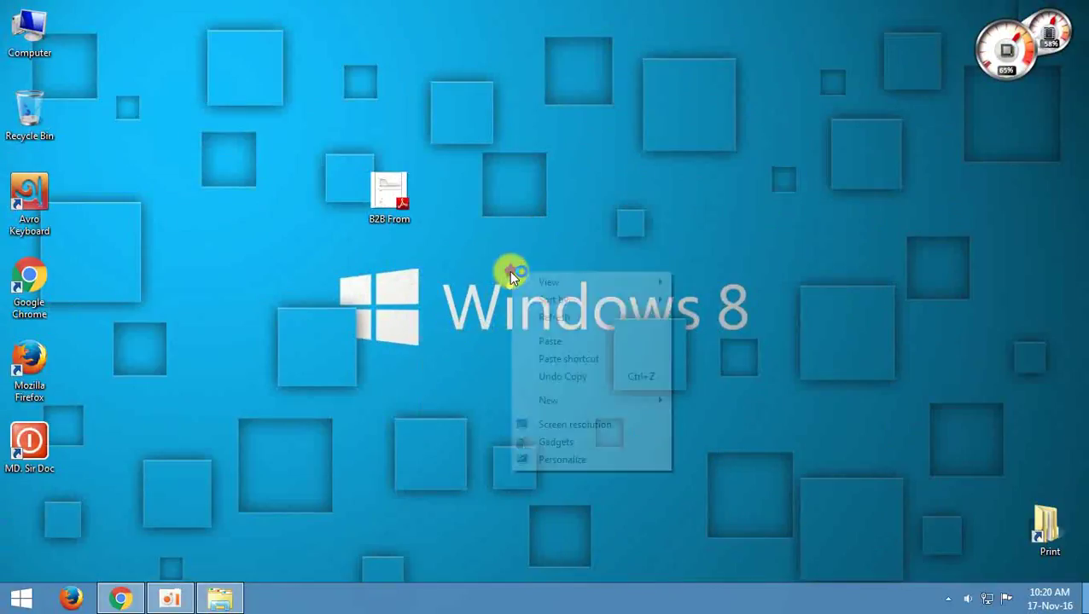
{"action": "left_click", "coordinate": [508, 315]}
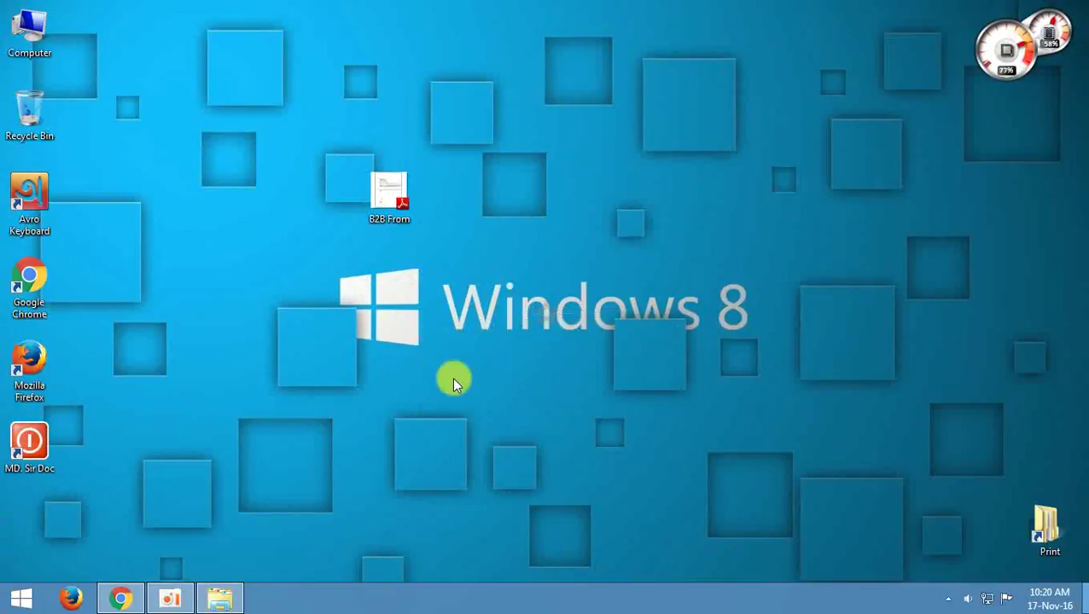
Reopen the shared folder e window, go back to the list of network computers, and close the window.
{"action": "left_click", "coordinate": [220, 597]}
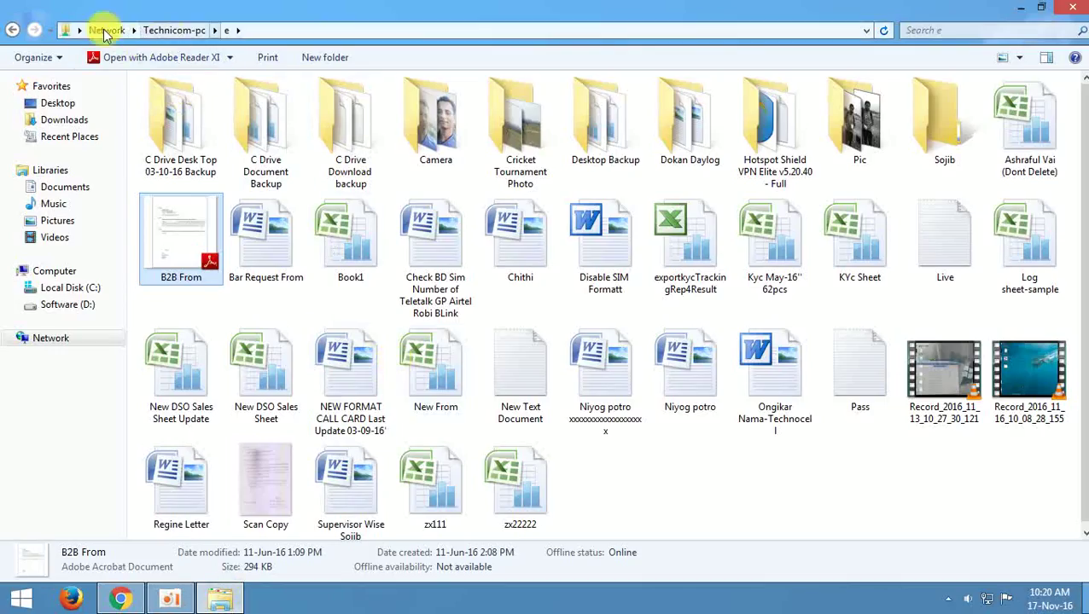
{"action": "left_click", "coordinate": [13, 29]}
{"action": "left_click", "coordinate": [13, 29]}
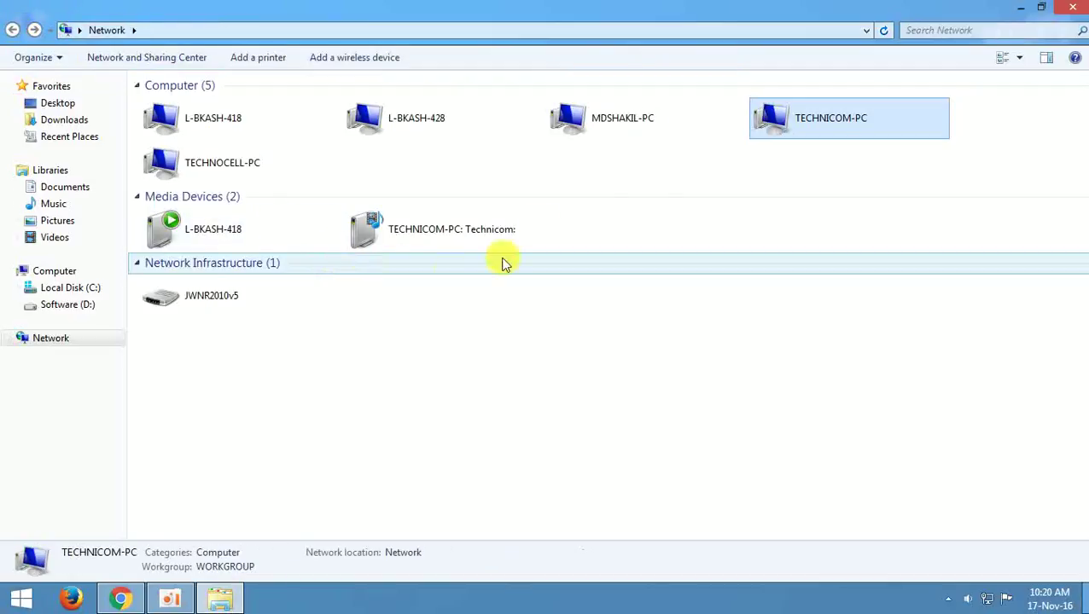
{"action": "key", "text": "alt+F4"}
{"action": "right_click", "coordinate": [539, 243]}
{"action": "left_click", "coordinate": [560, 290]}
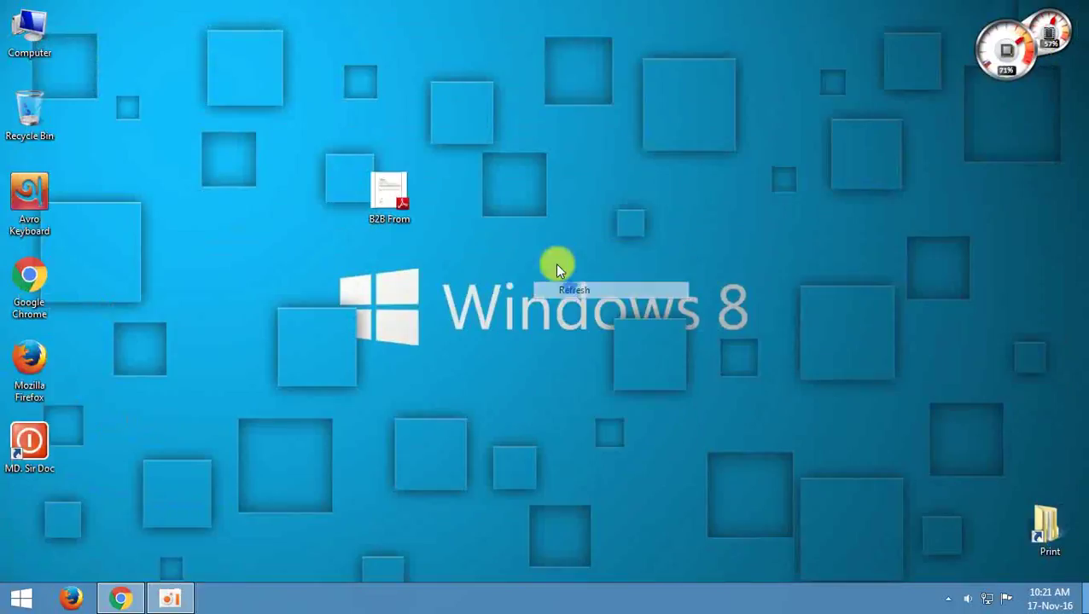
{"action": "right_click", "coordinate": [533, 186]}
{"action": "left_click", "coordinate": [569, 232]}
{"action": "right_click", "coordinate": [541, 187]}
{"action": "left_click", "coordinate": [580, 234]}
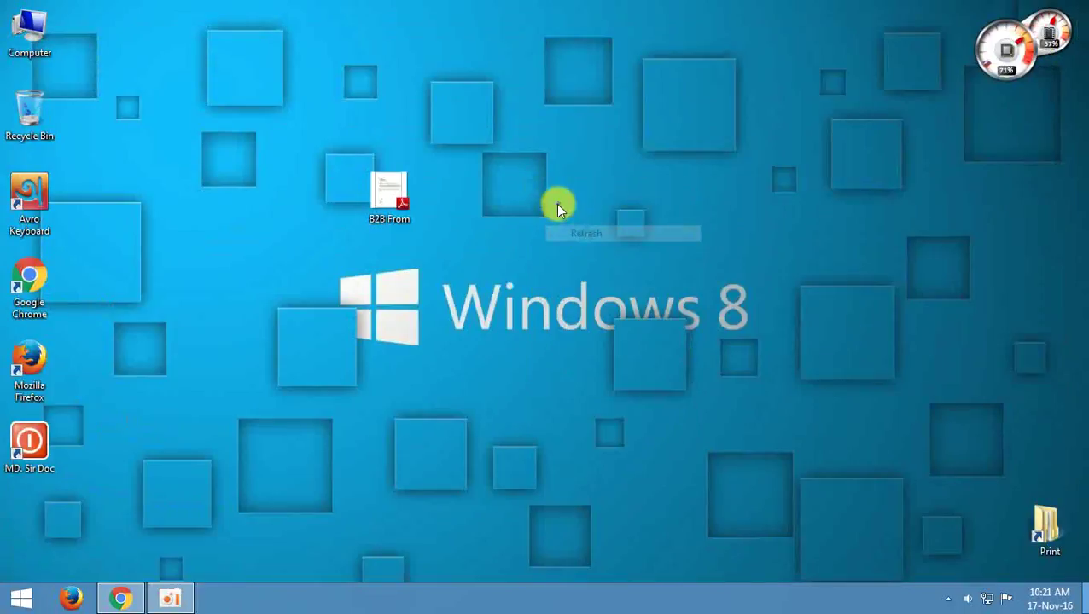
{"action": "right_click", "coordinate": [555, 204]}
{"action": "left_click", "coordinate": [570, 246]}
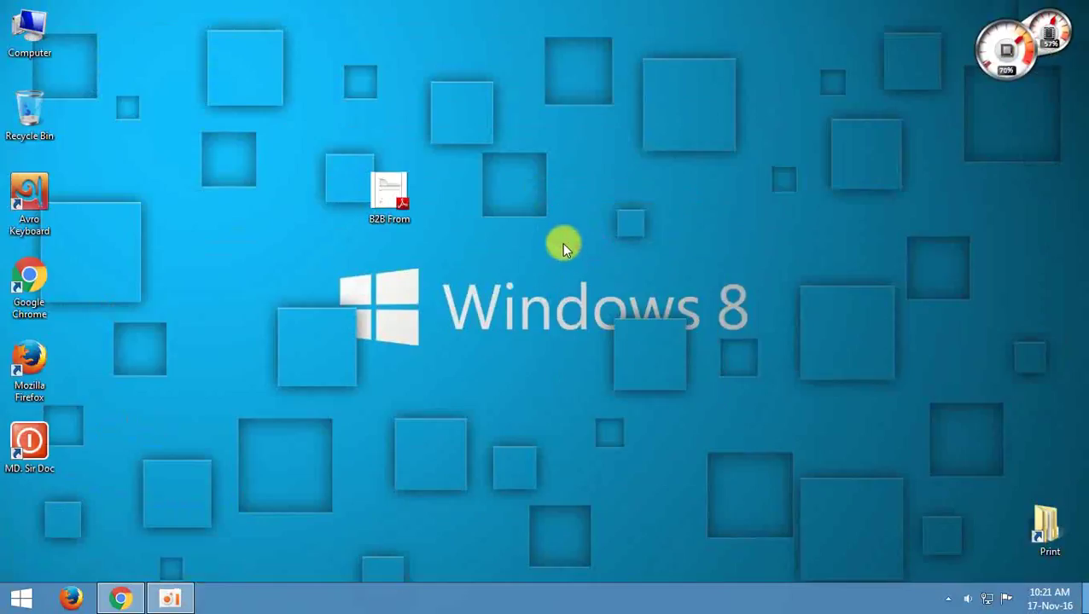
Open TECHNICOM-PC from the network computers, review its shared folders and printer, and close the window.
{"action": "double_click", "coordinate": [29, 34]}
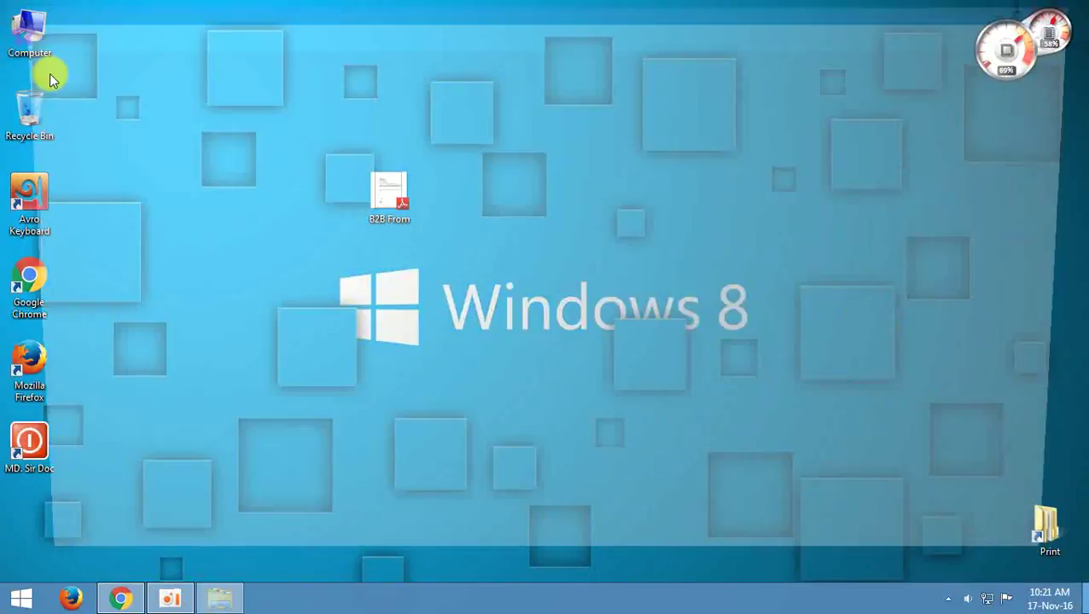
{"action": "left_click", "coordinate": [49, 338]}
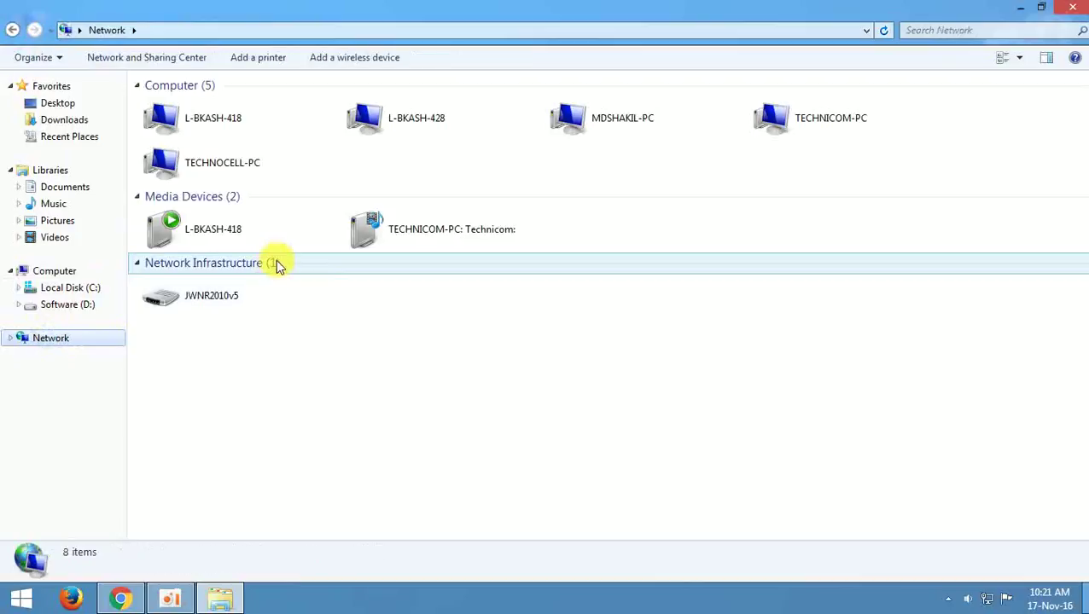
{"action": "left_click", "coordinate": [228, 171]}
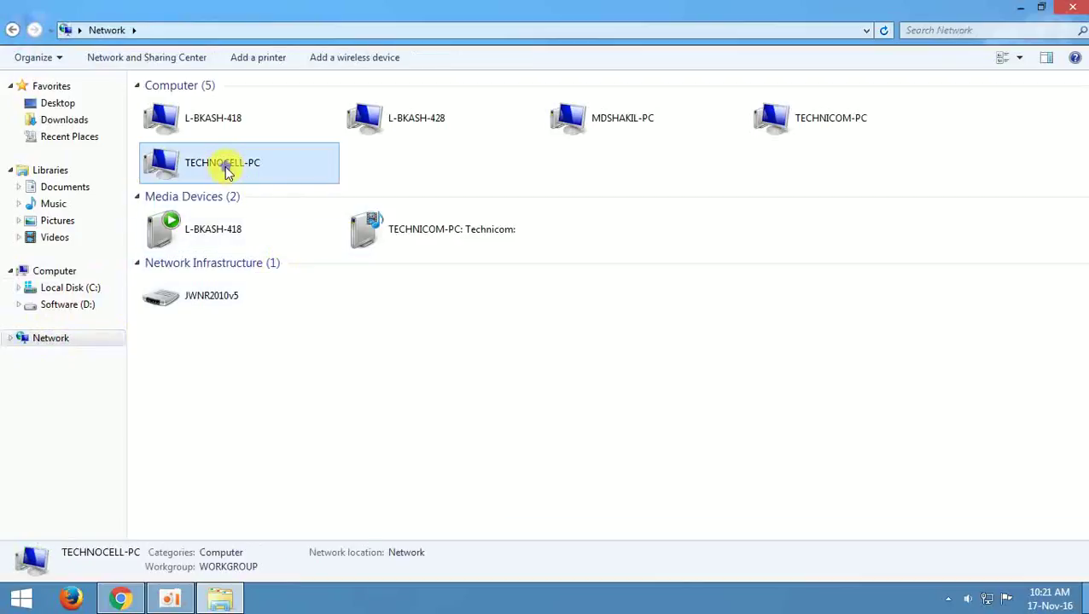
{"action": "double_click", "coordinate": [786, 122]}
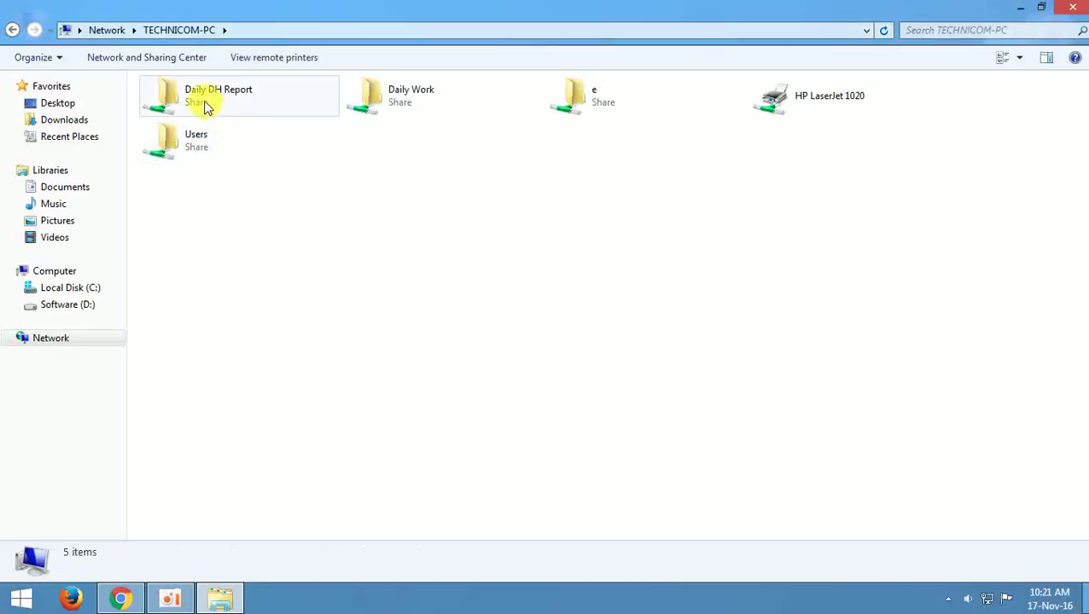
{"action": "left_click", "coordinate": [195, 141]}
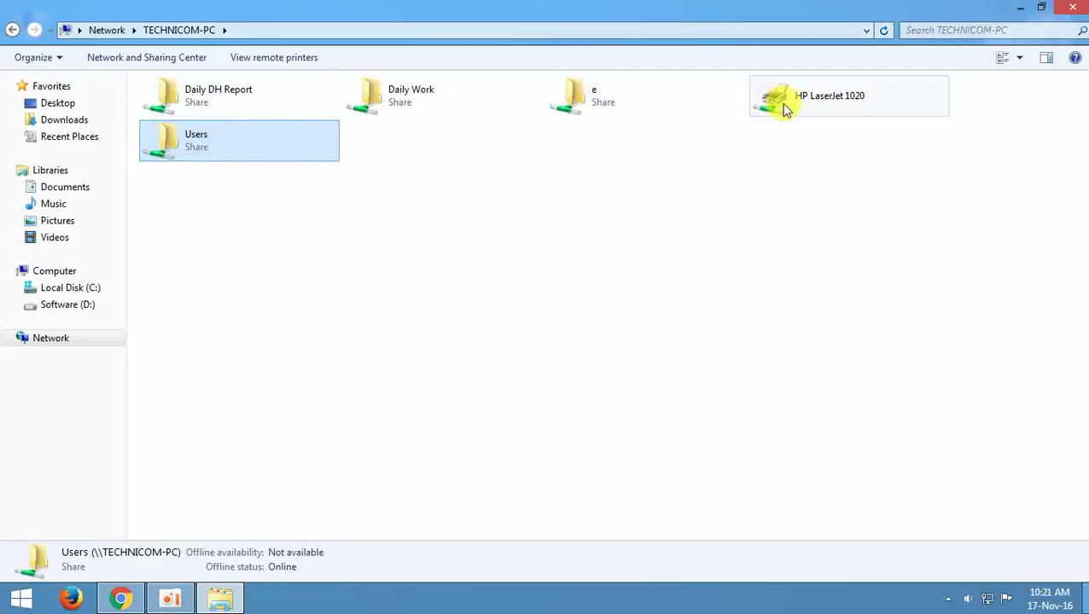
{"action": "left_click", "coordinate": [721, 240]}
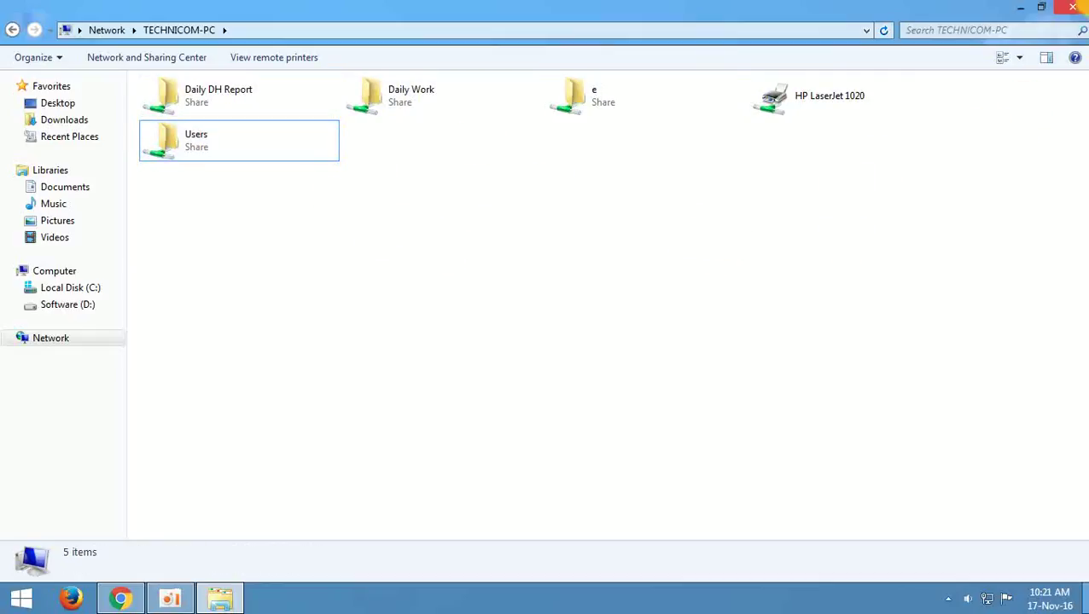
{"action": "key", "text": "alt+F4"}
{"action": "right_click", "coordinate": [583, 188]}
{"action": "left_click", "coordinate": [625, 236]}
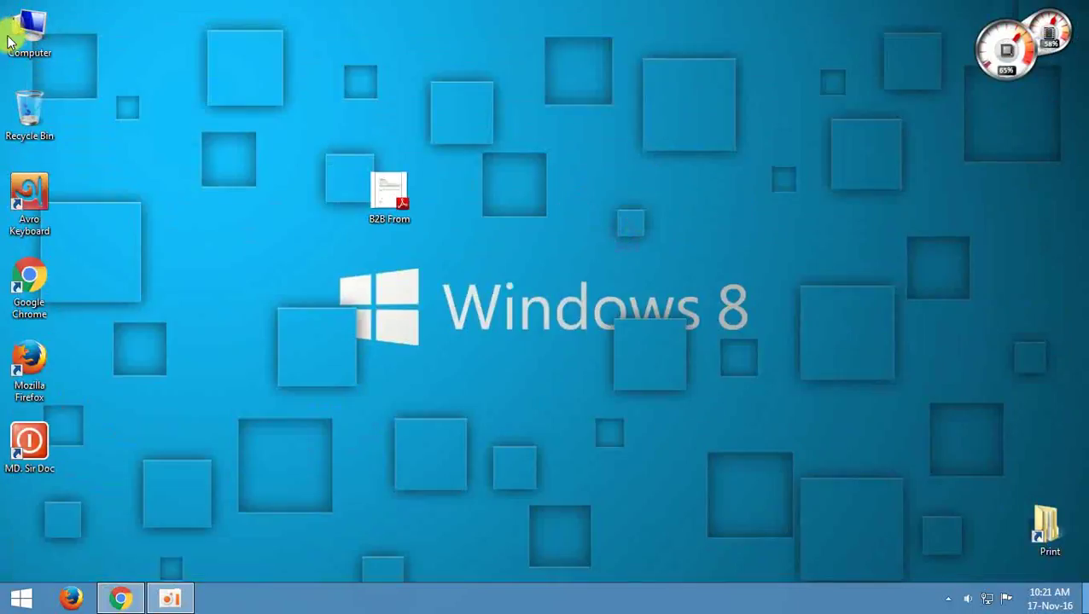
Look through the Software (D:) drive for a folder to share, select Gun Man, and display the network computers.
{"action": "double_click", "coordinate": [10, 40]}
{"action": "double_click", "coordinate": [406, 135]}
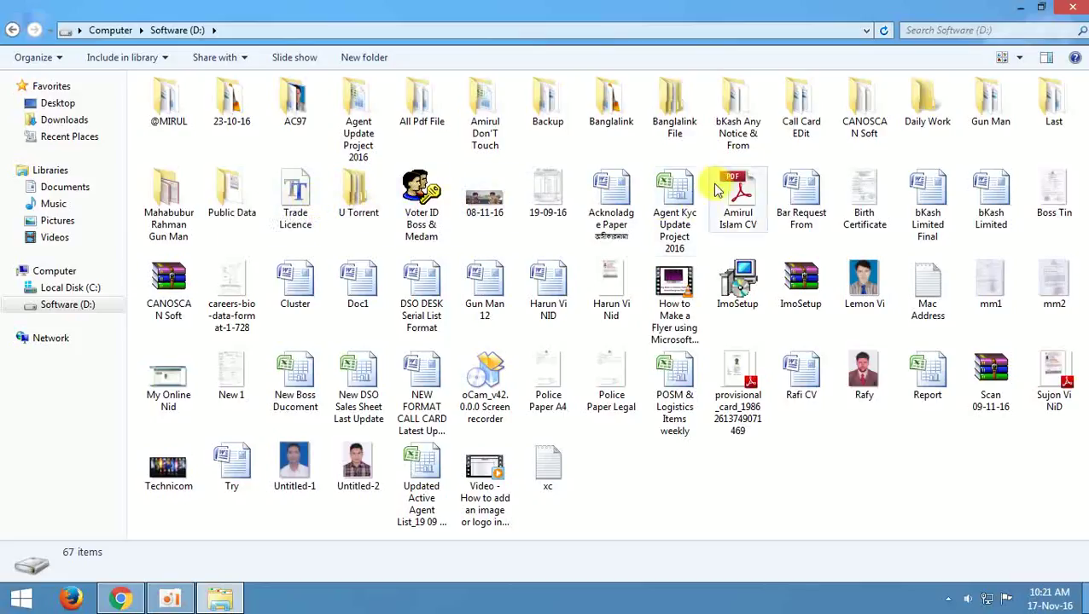
{"action": "left_click", "coordinate": [996, 113]}
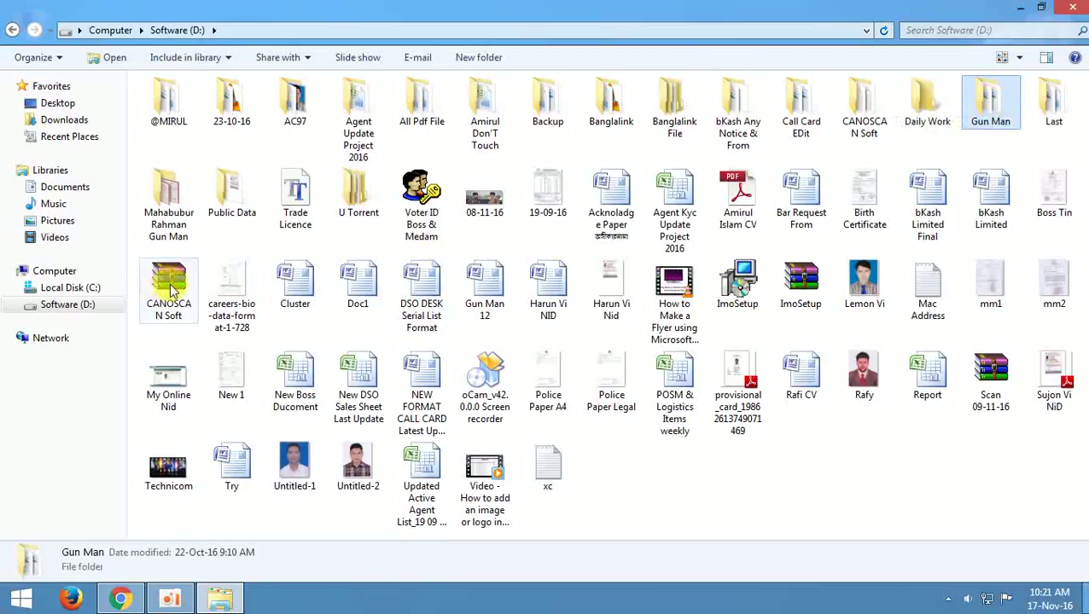
{"action": "left_click", "coordinate": [39, 343]}
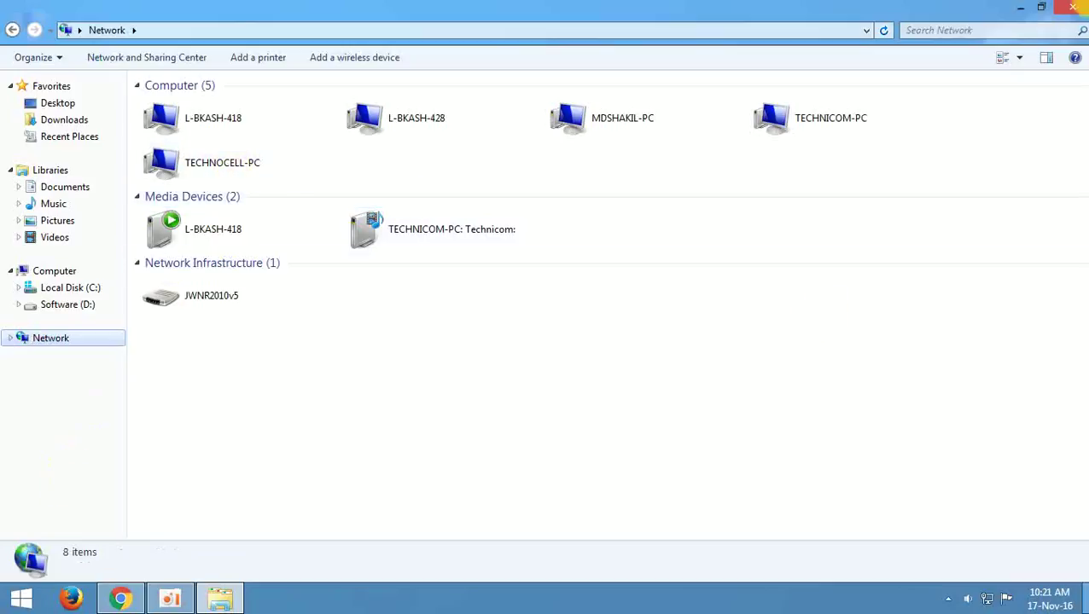
Open this computer's system properties, check its computer name, and close the window.
{"action": "left_click", "coordinate": [1019, 8]}
{"action": "right_click", "coordinate": [32, 28]}
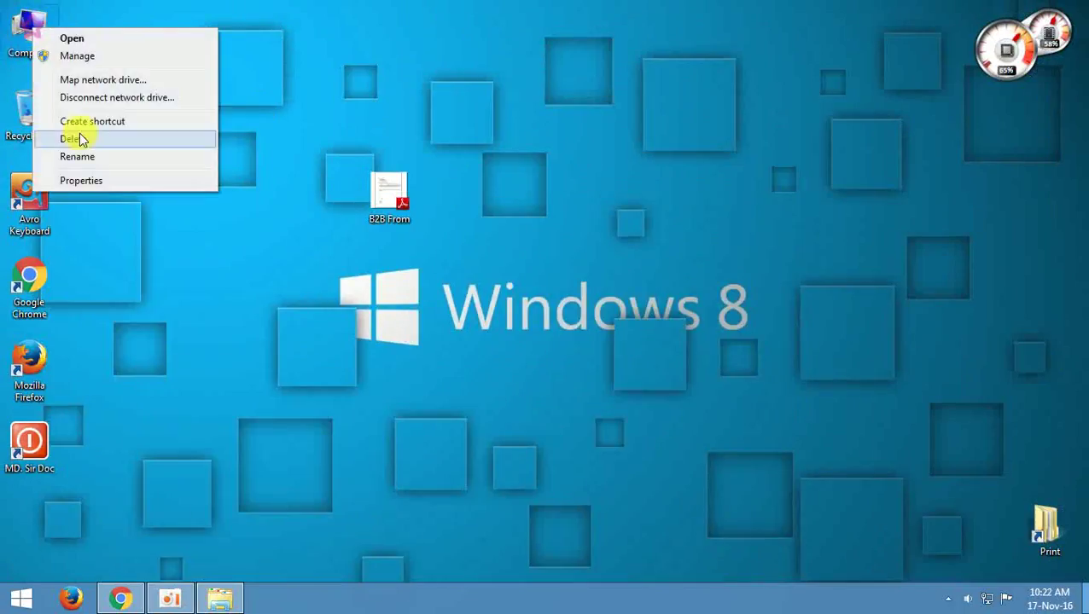
{"action": "left_click", "coordinate": [81, 181]}
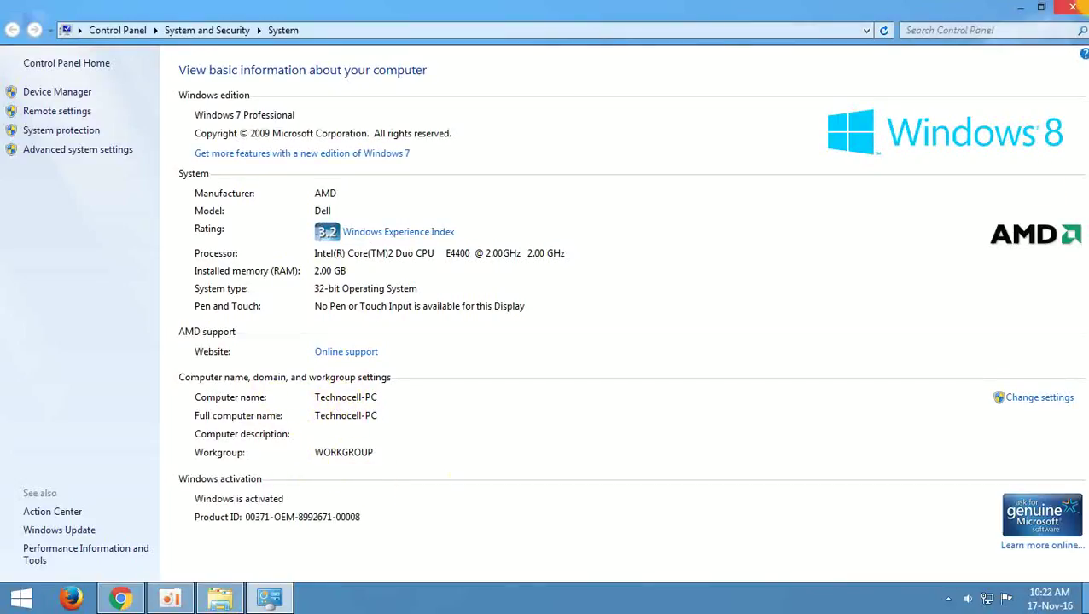
{"action": "left_click", "coordinate": [1073, 7]}
Open TECHNOCELL-PC from the network computers, check which folders it shares, and close the window.
{"action": "left_click", "coordinate": [242, 597]}
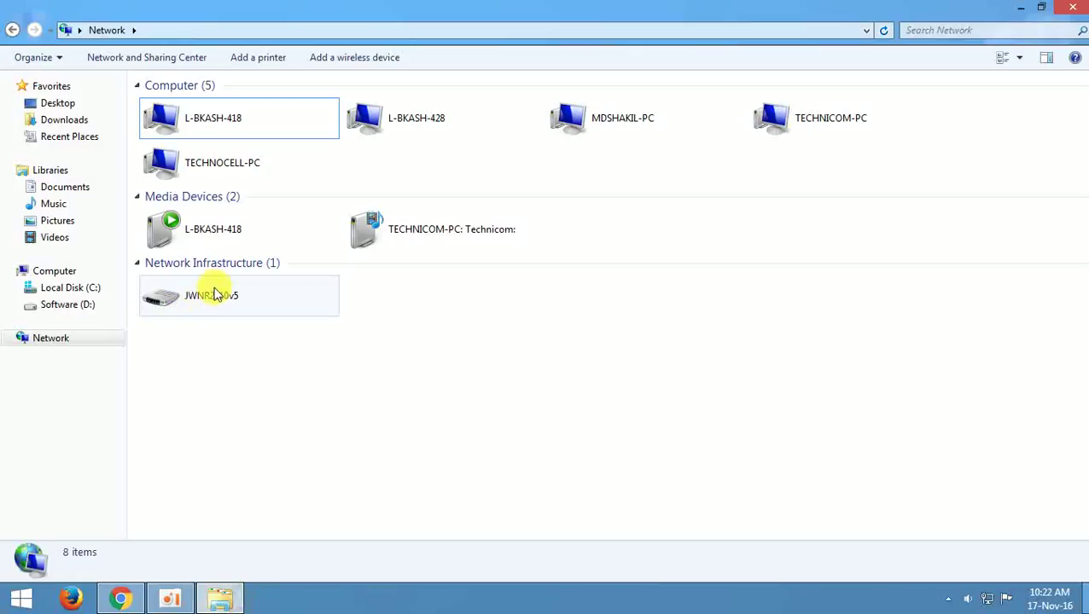
{"action": "left_click", "coordinate": [235, 173]}
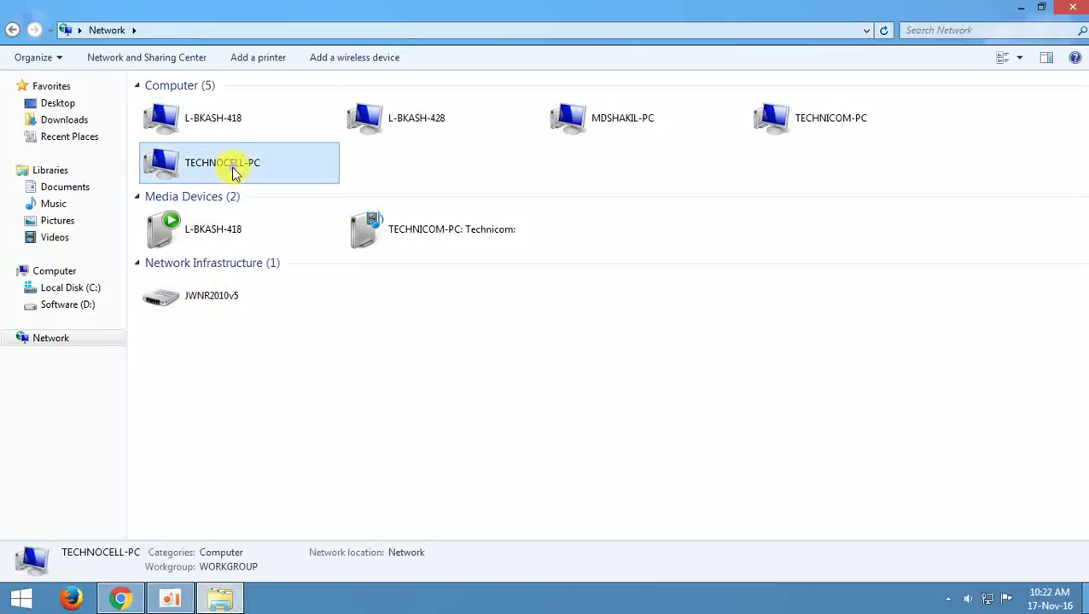
{"action": "double_click", "coordinate": [218, 173]}
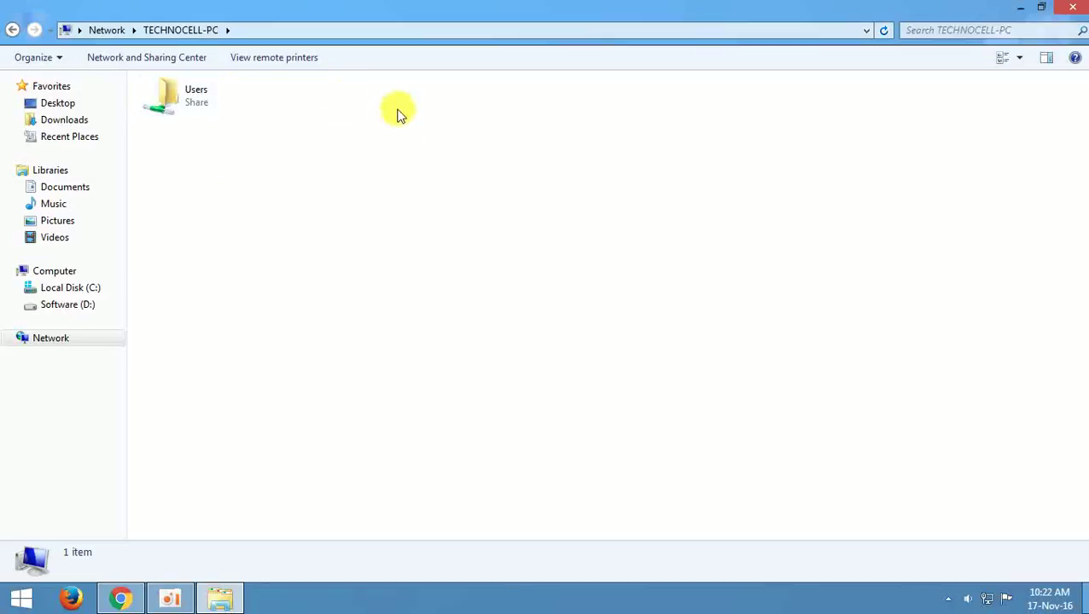
{"action": "left_click", "coordinate": [305, 143]}
{"action": "left_click", "coordinate": [1066, 10]}
{"action": "right_click", "coordinate": [319, 223]}
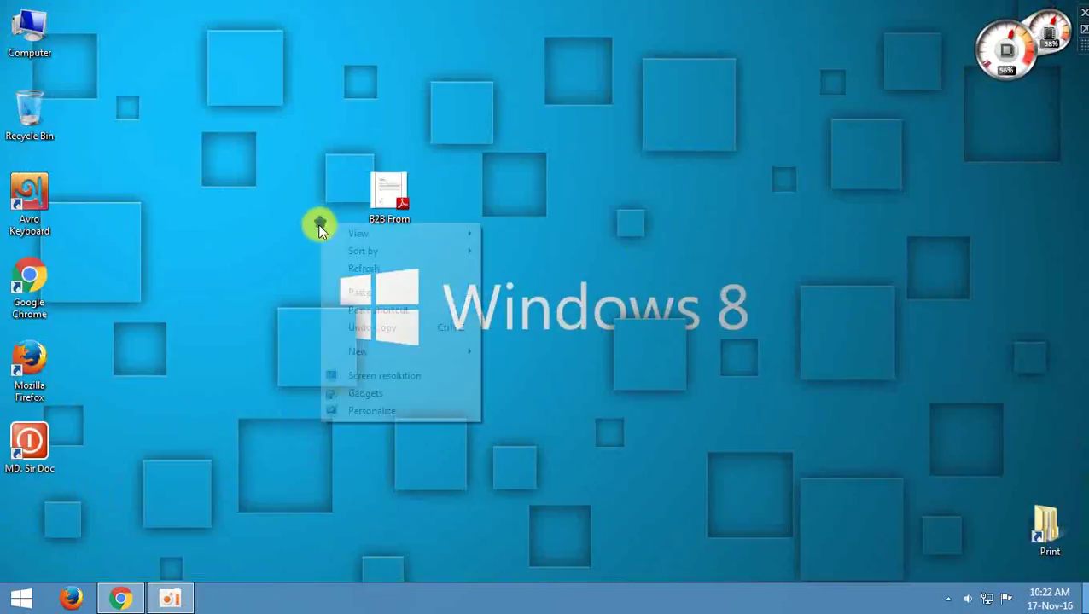
{"action": "left_click", "coordinate": [345, 268]}
Open the properties of the Gun Man folder on the Software (D:) drive and move the dialog clear of the folder.
{"action": "double_click", "coordinate": [43, 35]}
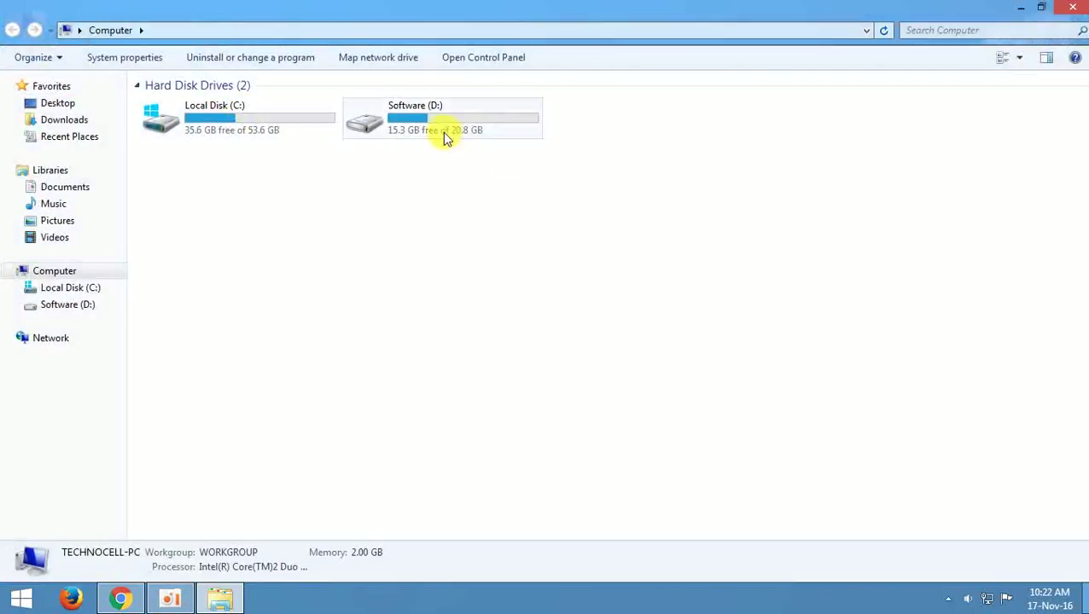
{"action": "double_click", "coordinate": [442, 132]}
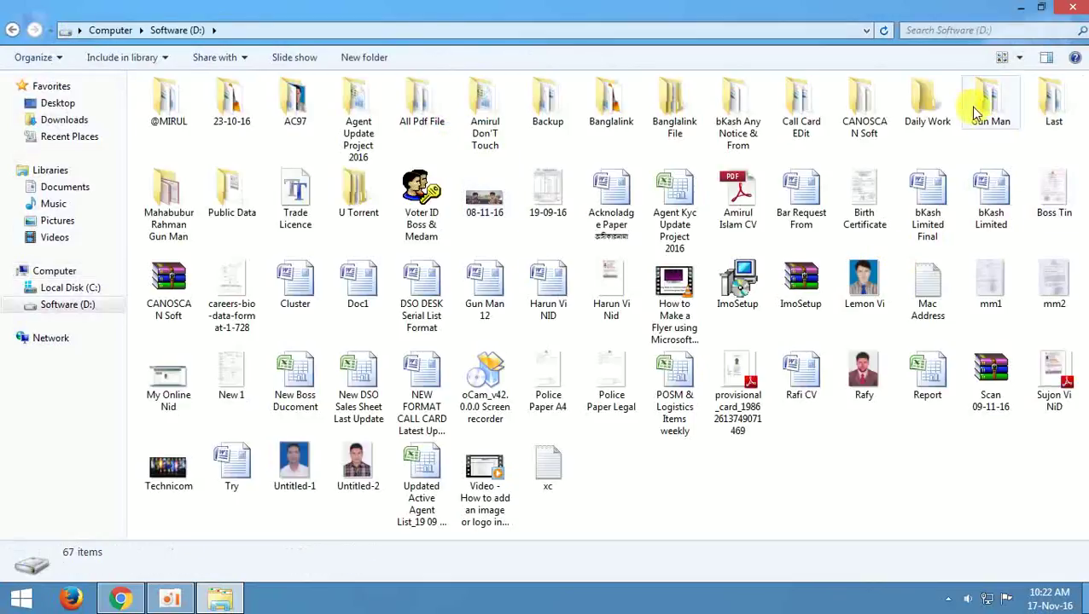
{"action": "left_click", "coordinate": [994, 111]}
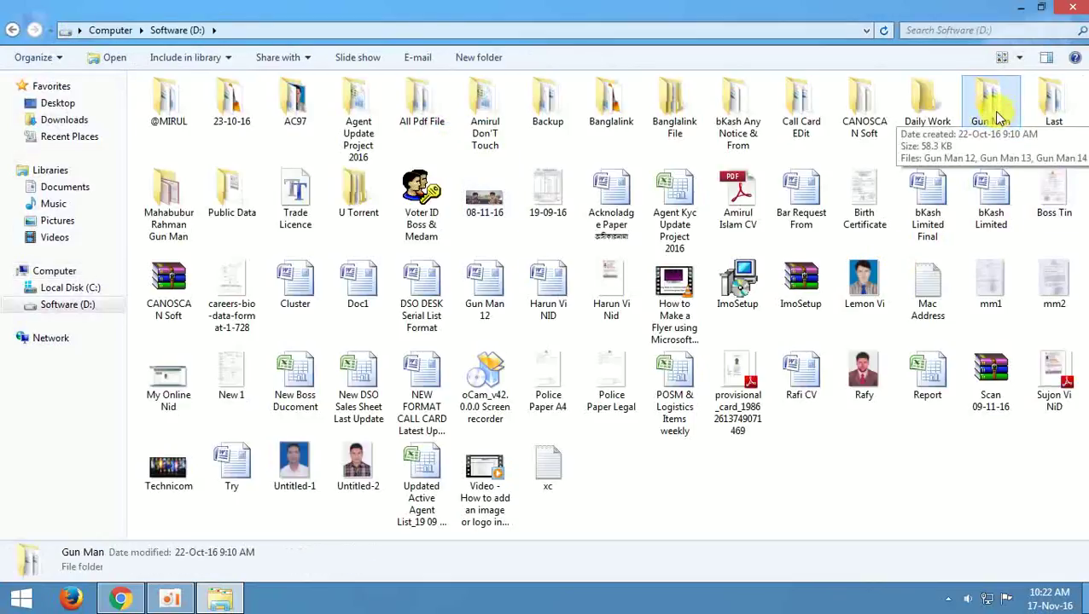
{"action": "right_click", "coordinate": [998, 117]}
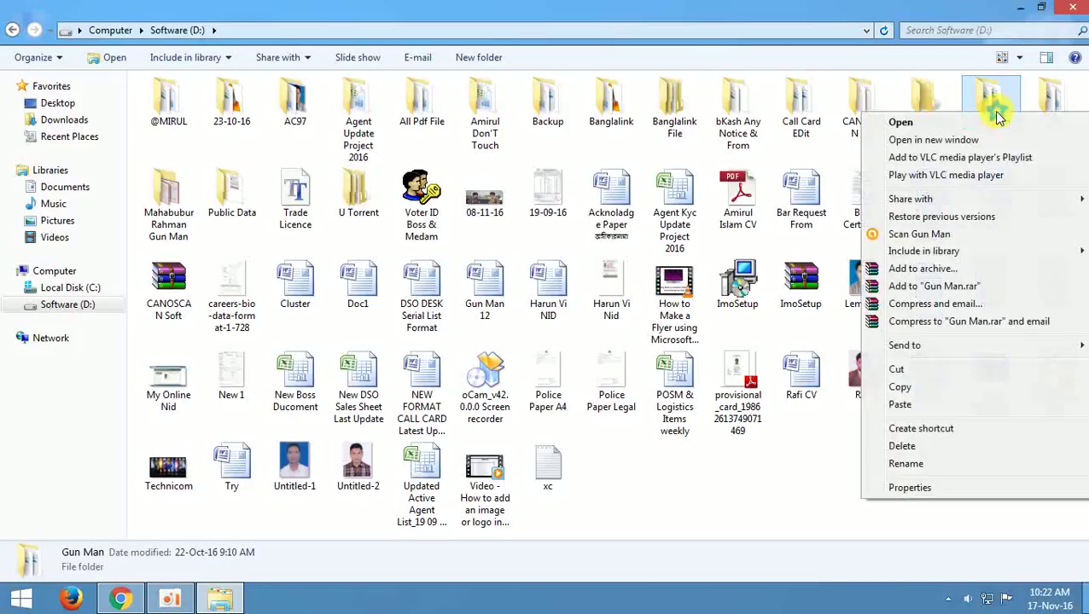
{"action": "left_click", "coordinate": [910, 487]}
{"action": "left_click_drag", "start_coordinate": [888, 130], "coordinate": [537, 92]}
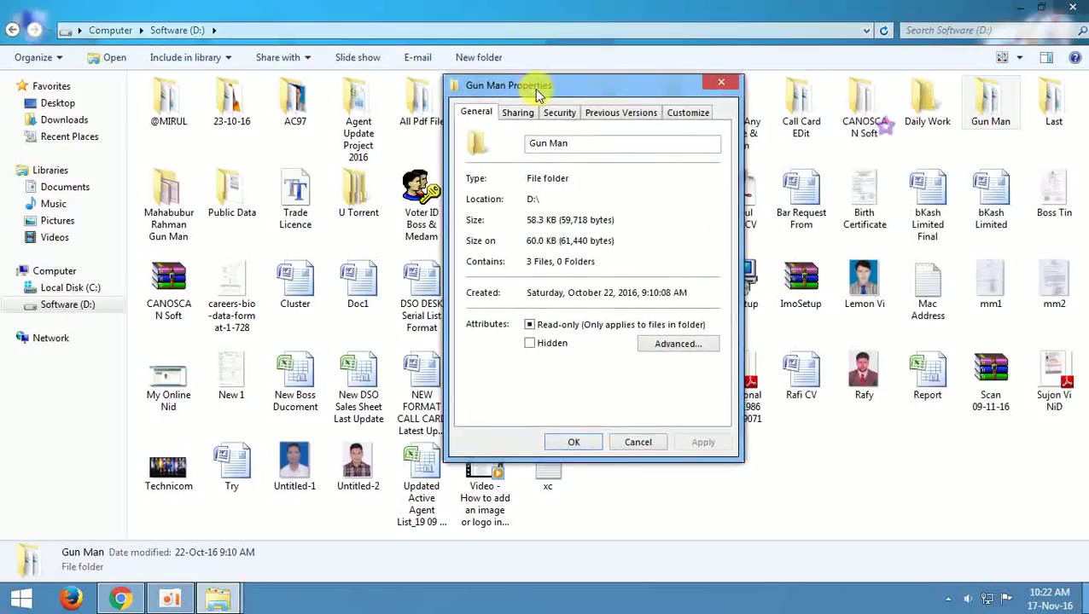
Share the Gun Man folder with Everyone at the Read/Write permission level and finish the sharing wizard.
{"action": "left_click", "coordinate": [520, 113]}
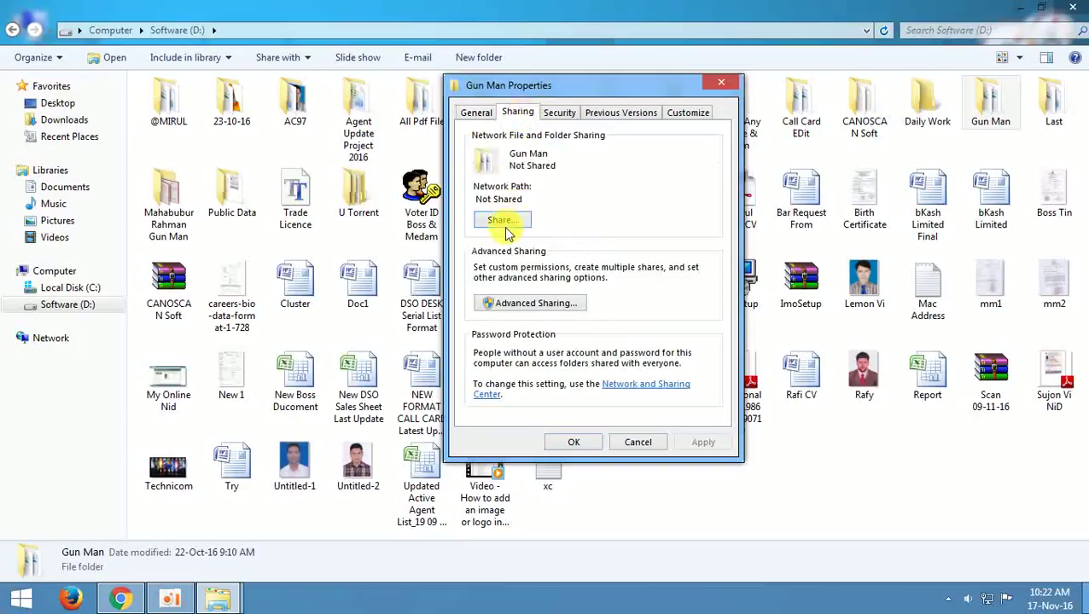
{"action": "left_click", "coordinate": [503, 222]}
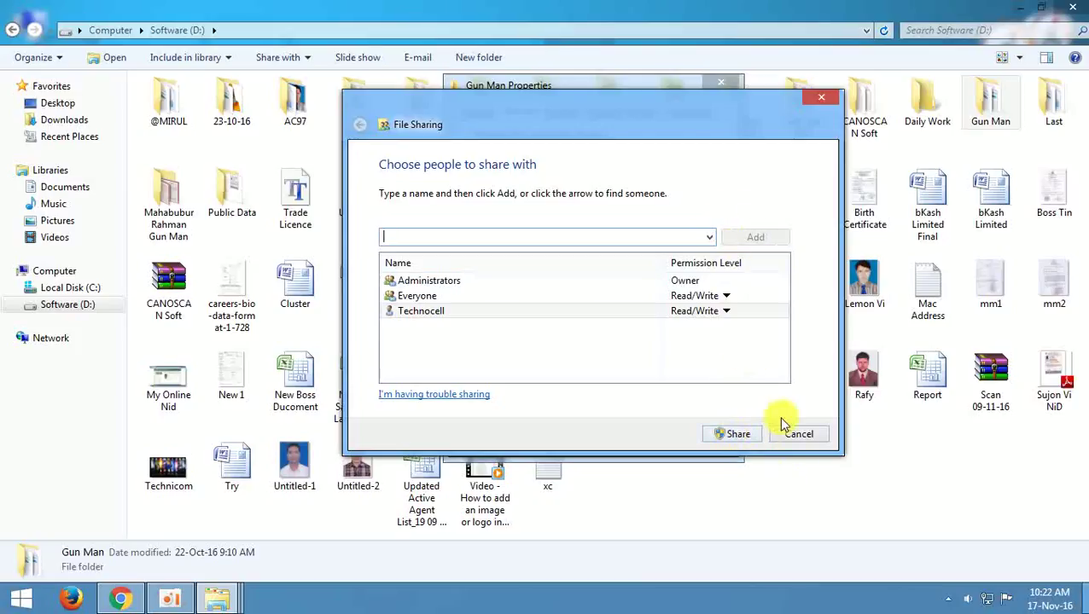
{"action": "left_click", "coordinate": [445, 296]}
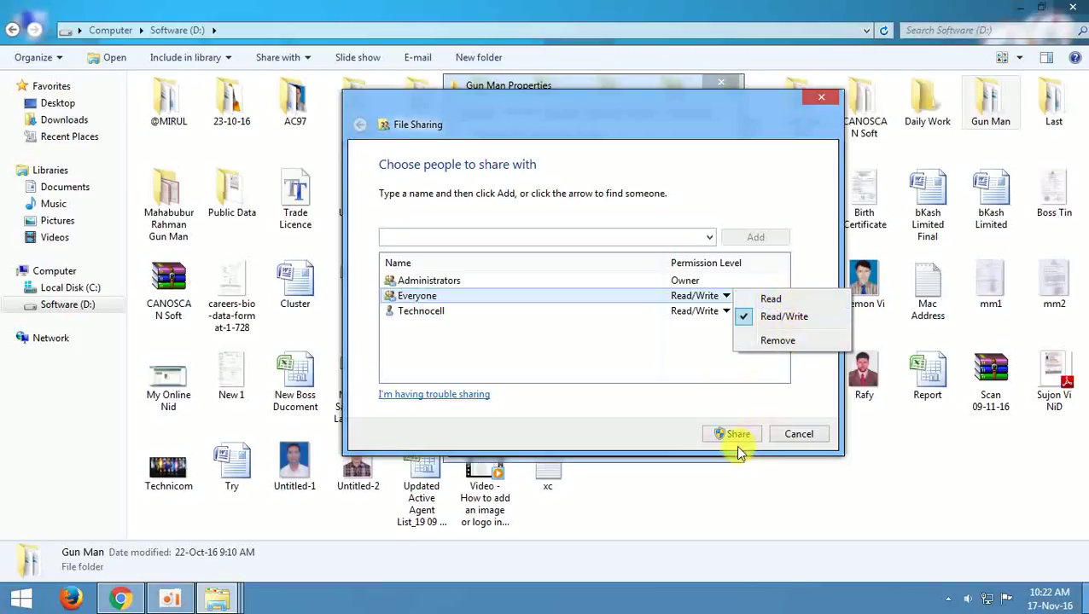
{"action": "left_click", "coordinate": [676, 431]}
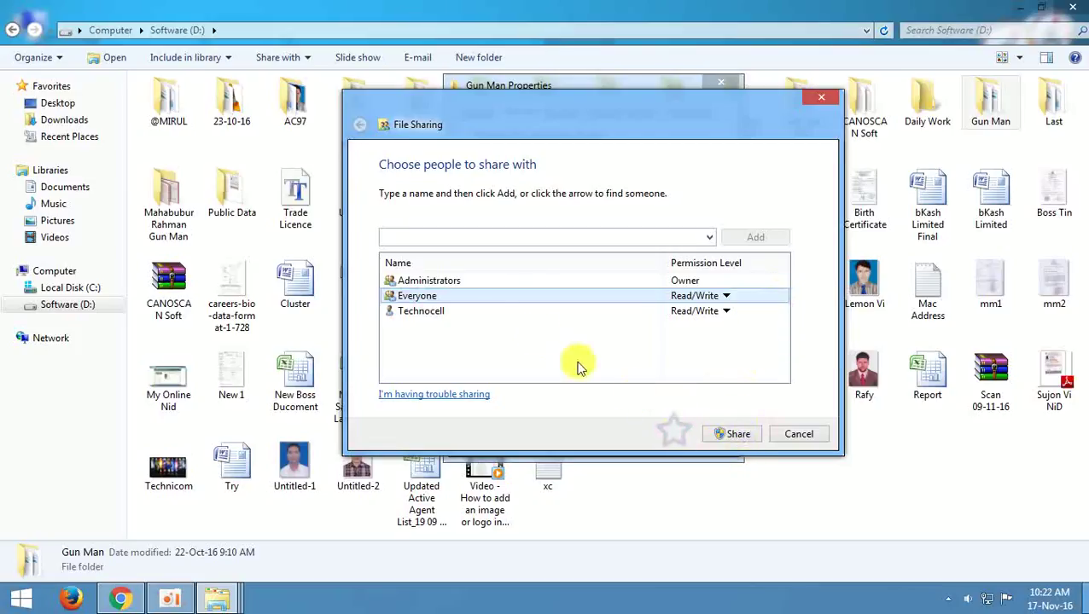
{"action": "left_click", "coordinate": [726, 295]}
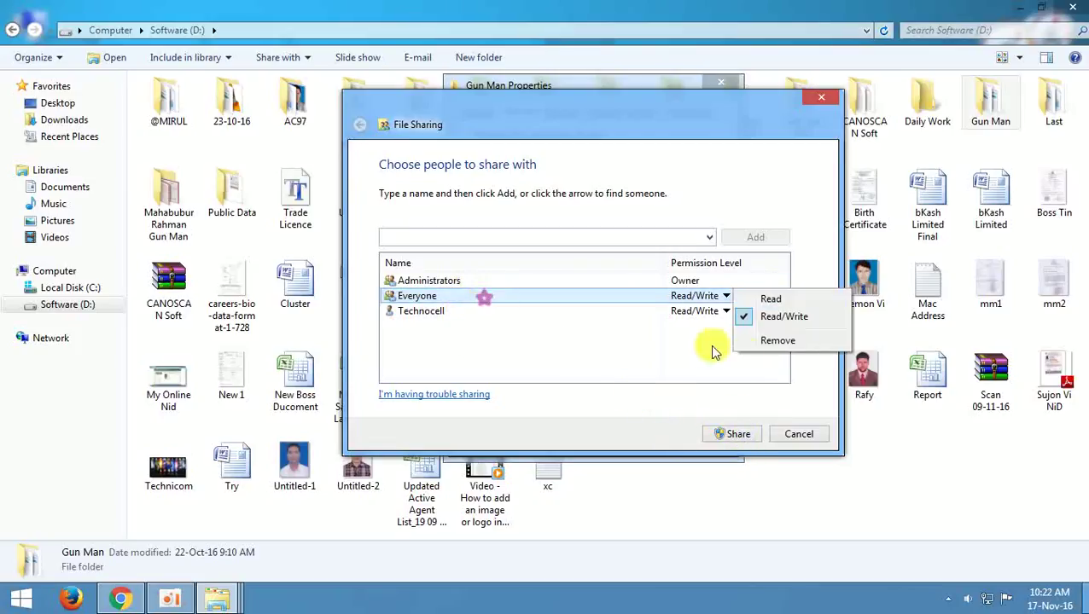
{"action": "left_click", "coordinate": [789, 318]}
{"action": "left_click", "coordinate": [736, 436]}
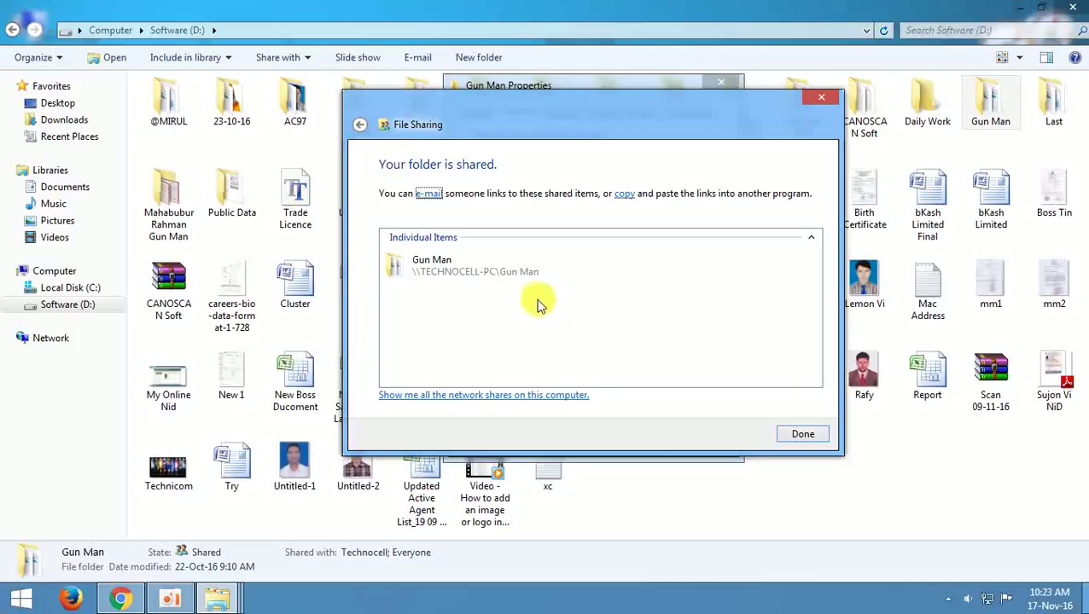
{"action": "left_click", "coordinate": [801, 434]}
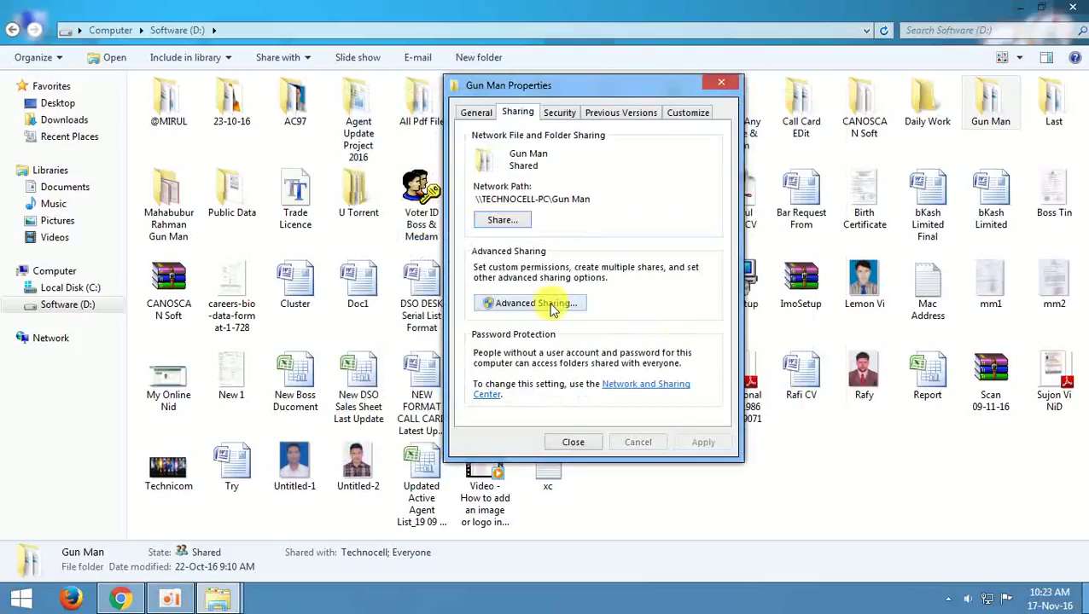
In Gun Man's advanced security settings, find the Everyone group on TECHNOCELL-PC and add it as a permission entry.
{"action": "left_click", "coordinate": [559, 112]}
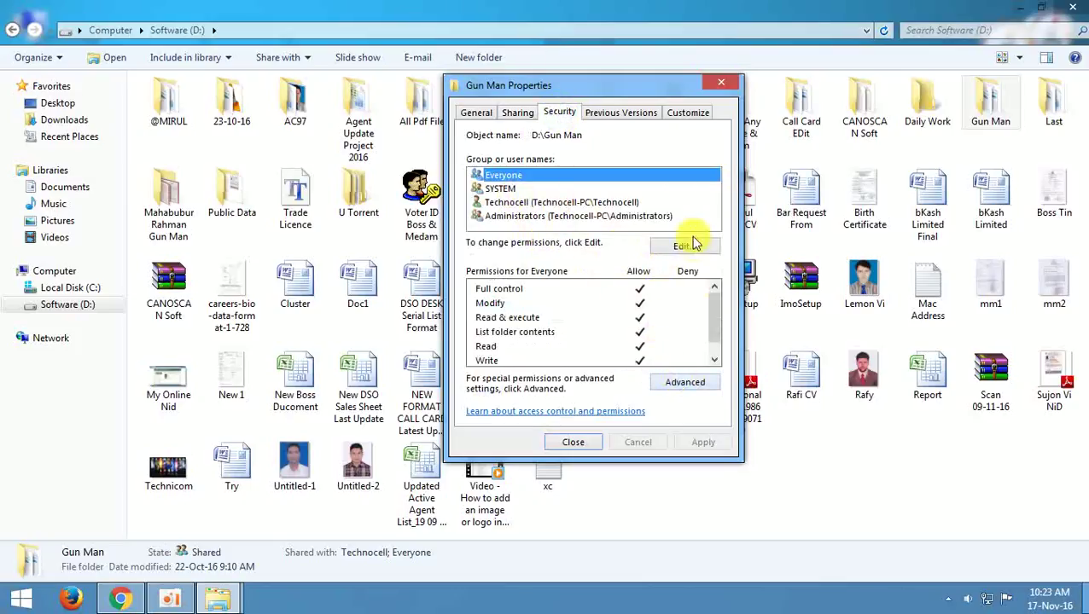
{"action": "left_click", "coordinate": [682, 382]}
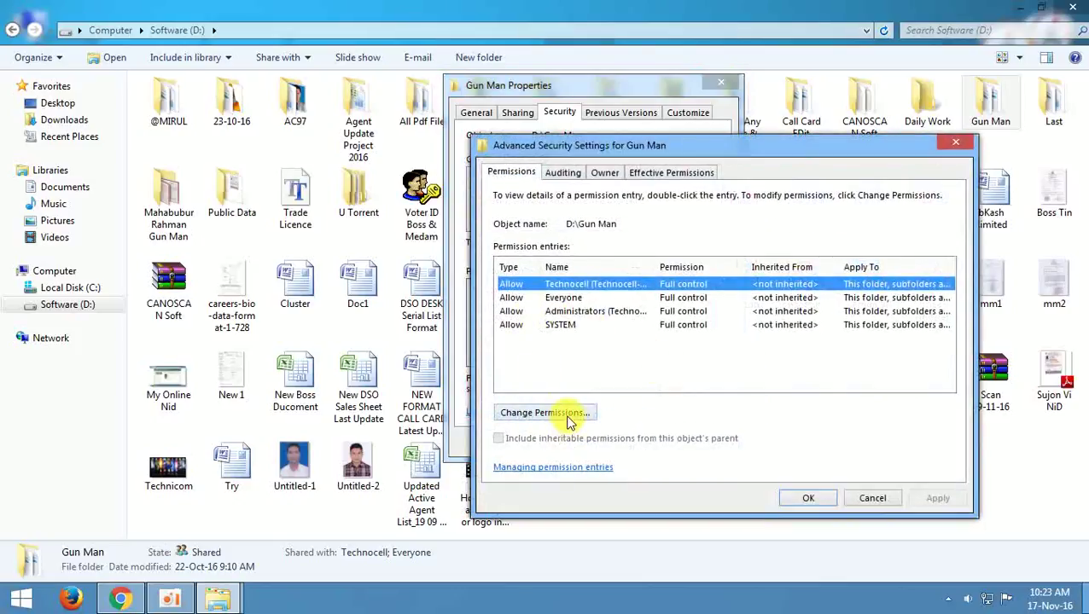
{"action": "left_click", "coordinate": [565, 298]}
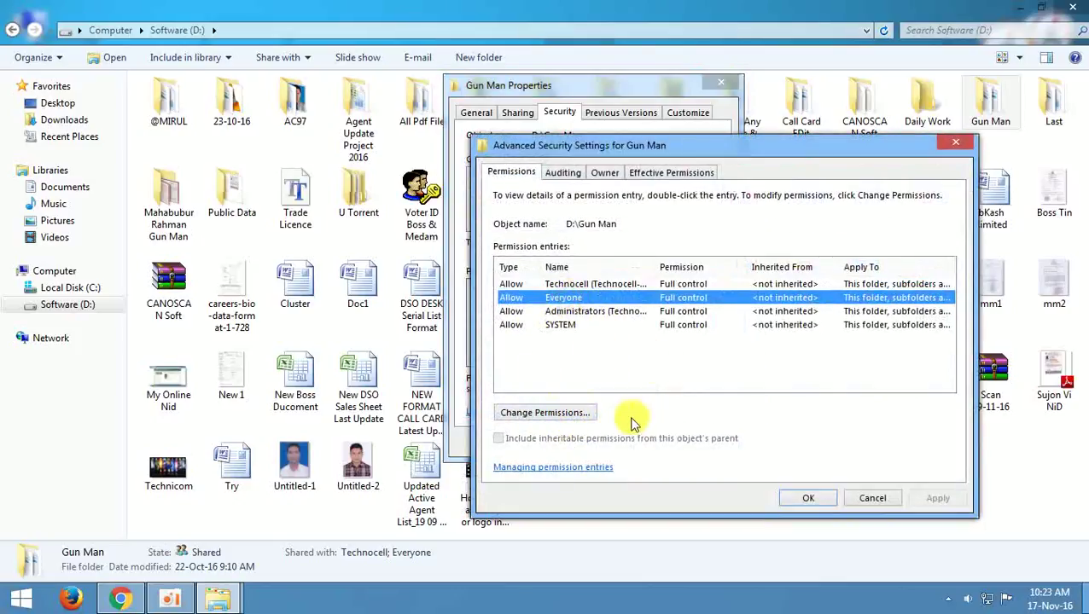
{"action": "left_click", "coordinate": [560, 414]}
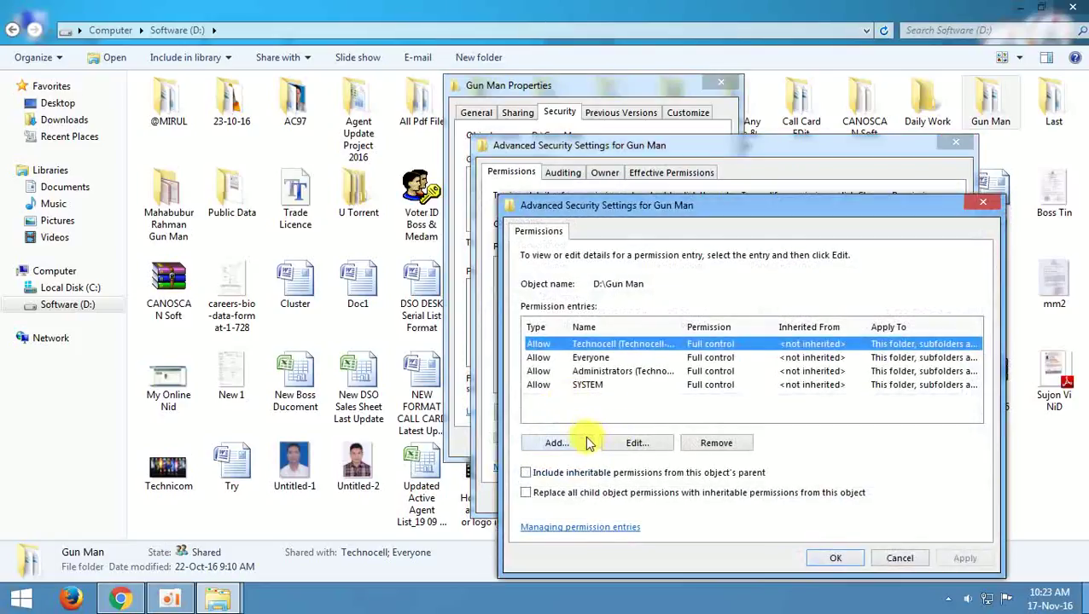
{"action": "left_click", "coordinate": [577, 448]}
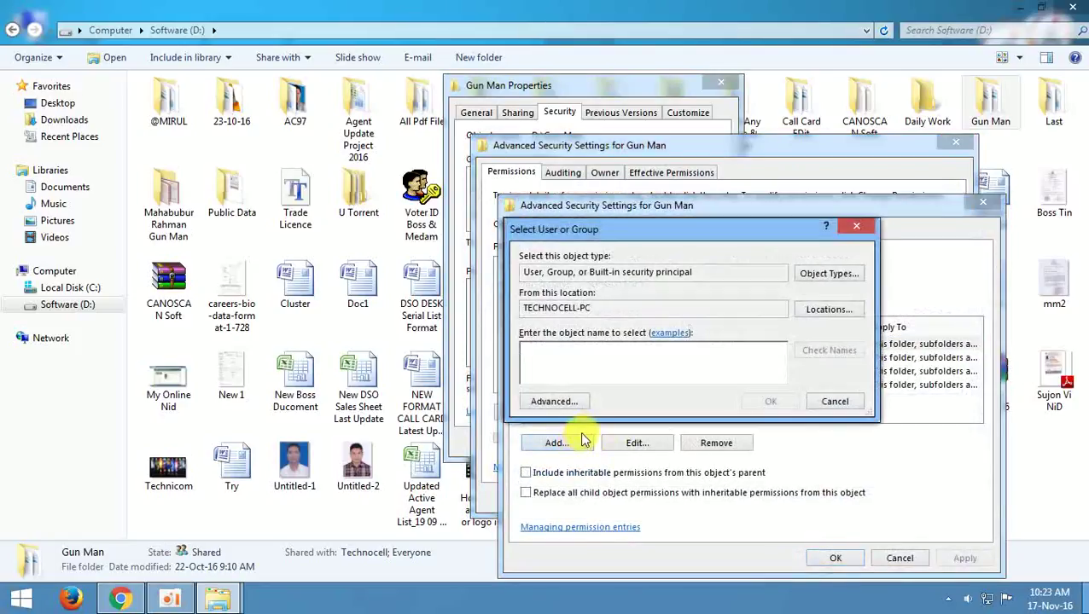
{"action": "left_click", "coordinate": [572, 401]}
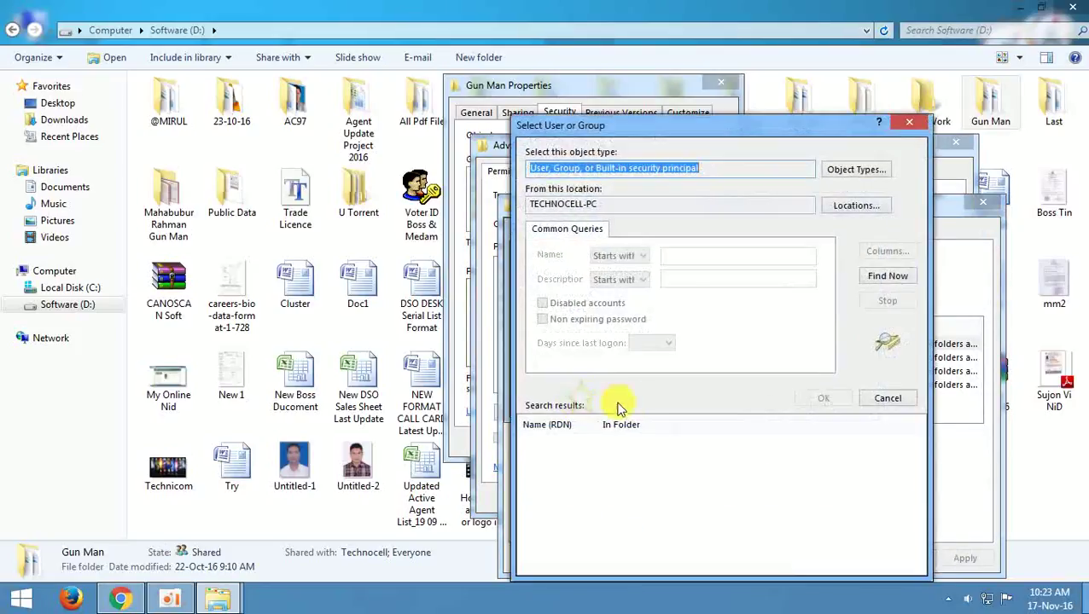
{"action": "left_click", "coordinate": [887, 275]}
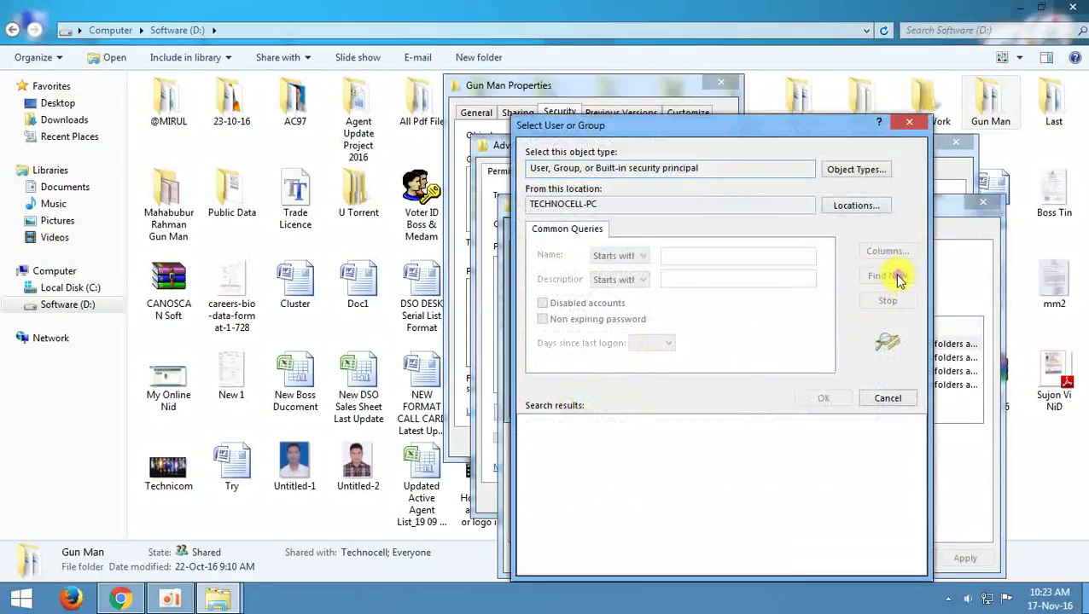
{"action": "scroll", "coordinate": [566, 452], "scroll_direction": "down", "scroll_amount": 3}
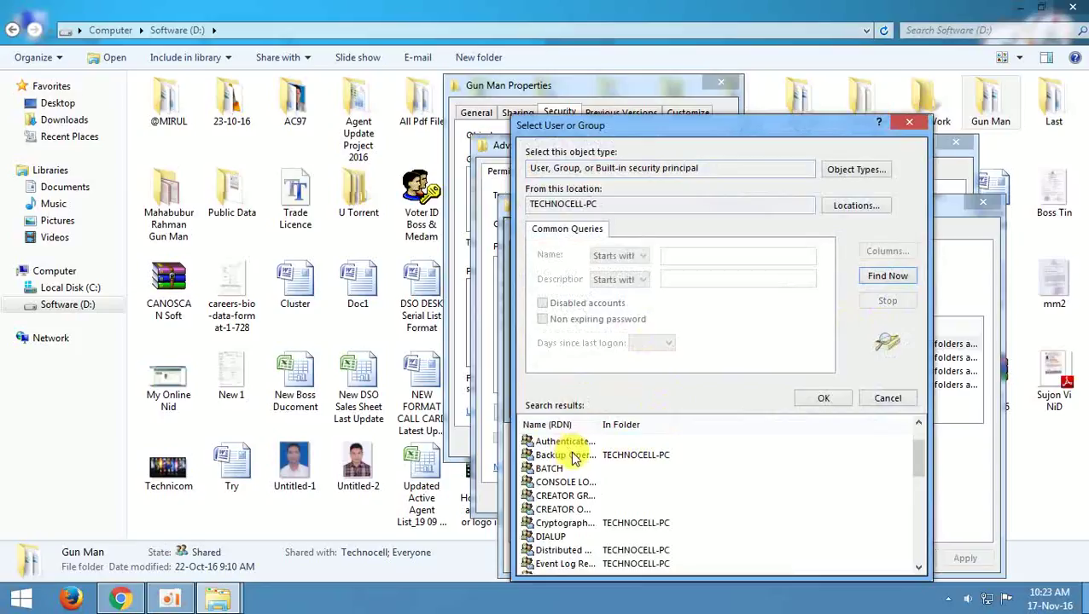
{"action": "left_click", "coordinate": [554, 496]}
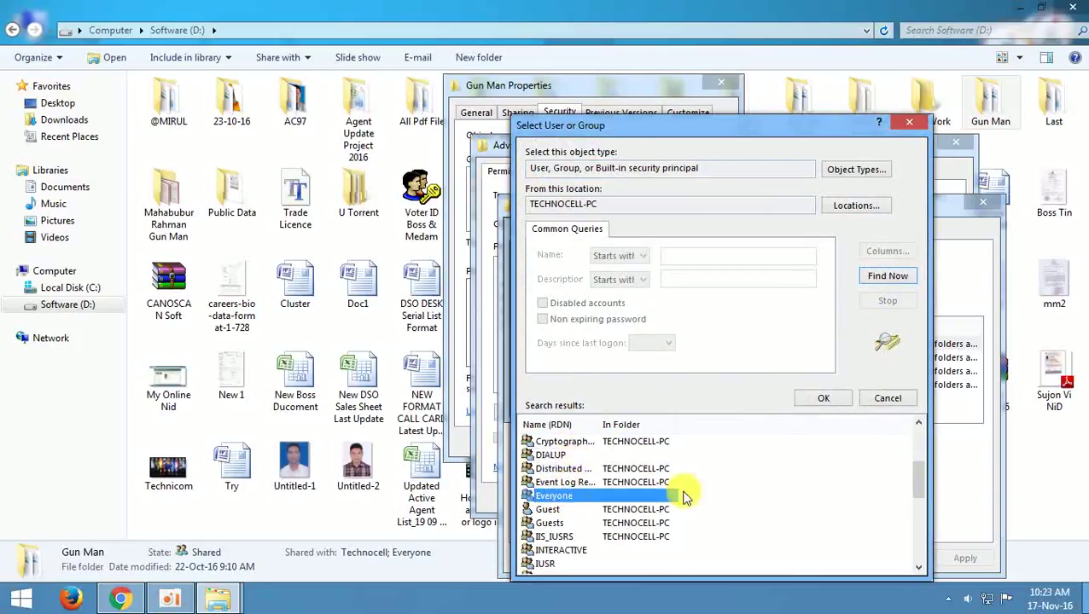
{"action": "left_click", "coordinate": [823, 398]}
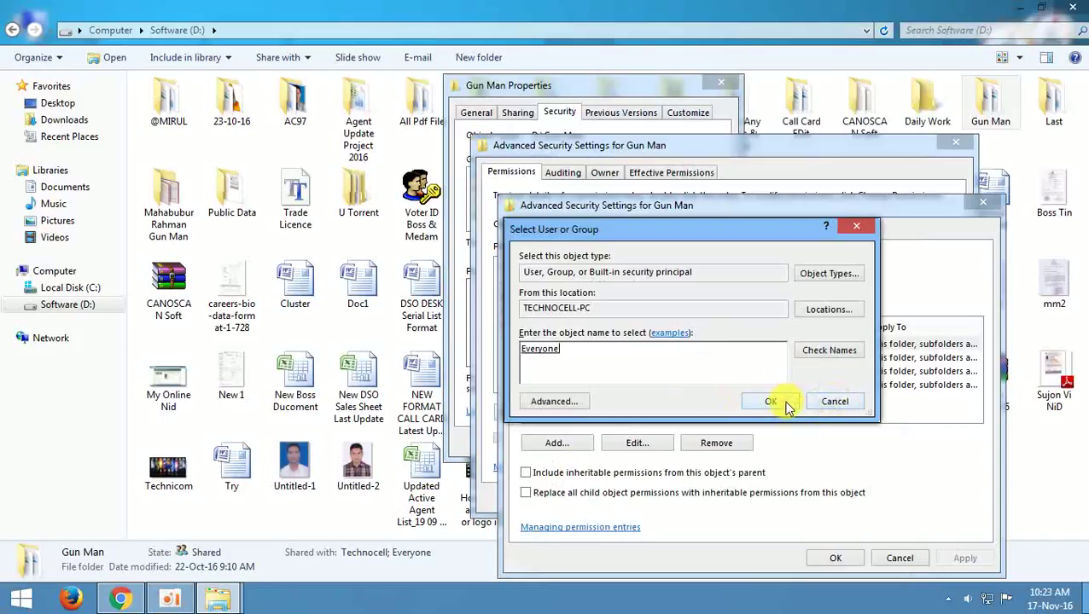
{"action": "left_click", "coordinate": [781, 403]}
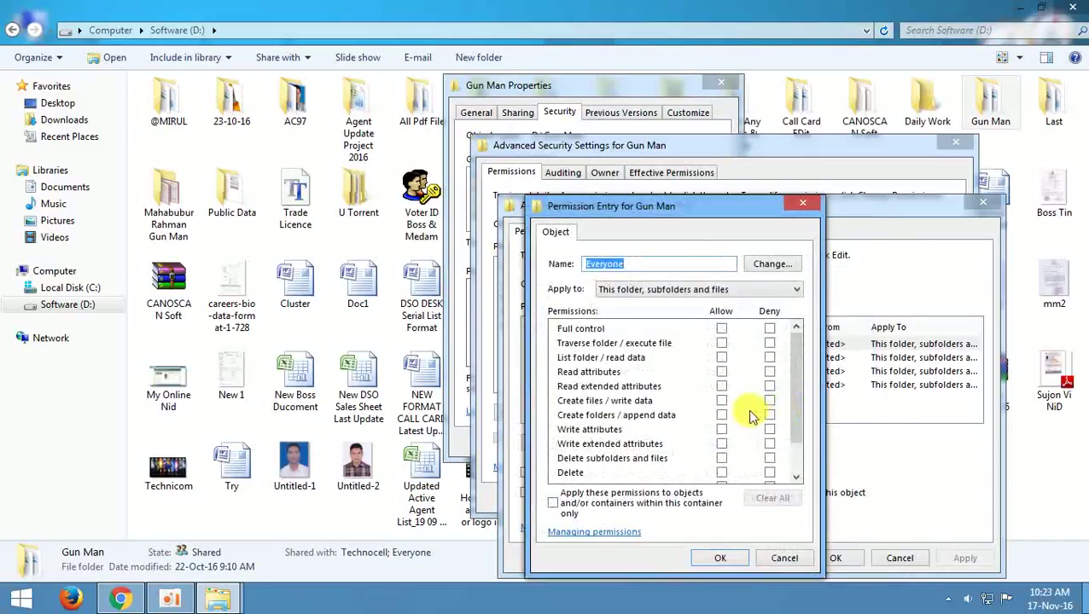
Allow Everyone Full control of the Gun Man folder, subfolders and files, apply it, and close the advanced security settings.
{"action": "left_click", "coordinate": [722, 330]}
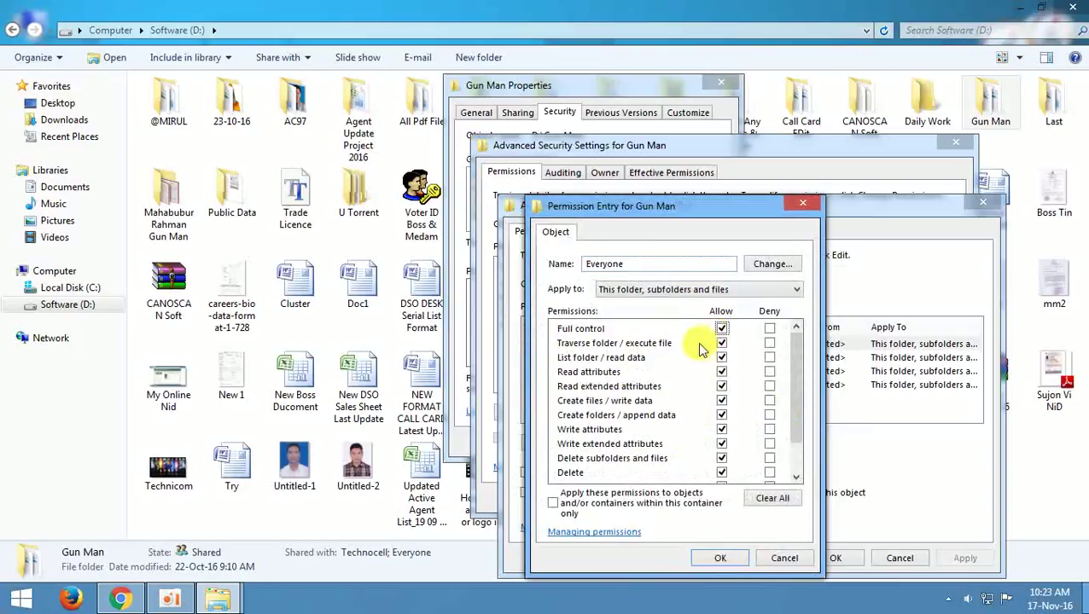
{"action": "left_click", "coordinate": [721, 359]}
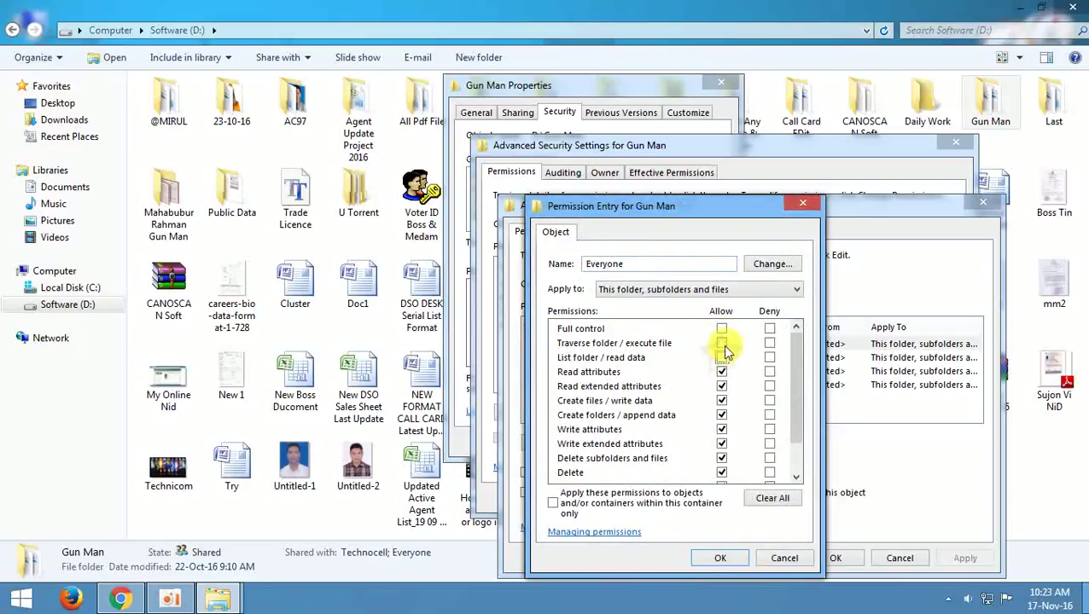
{"action": "left_click", "coordinate": [721, 329]}
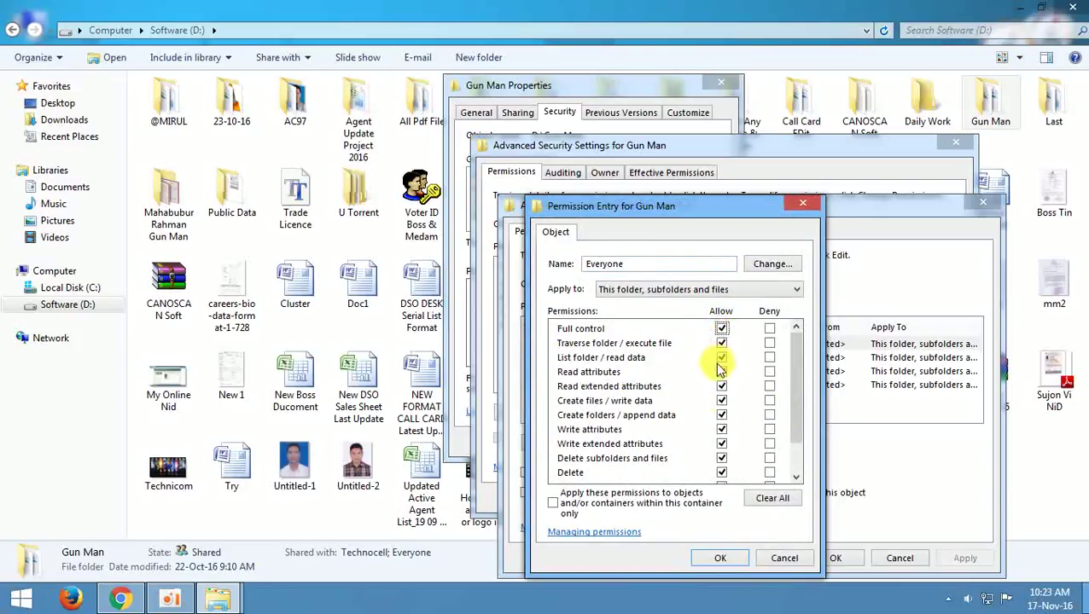
{"action": "left_click", "coordinate": [721, 372]}
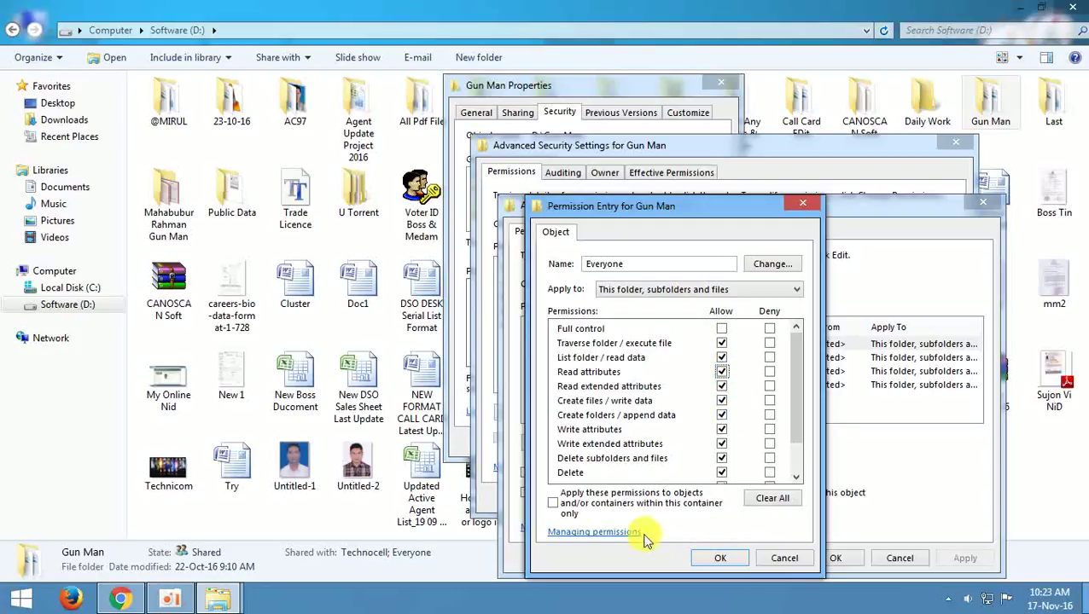
{"action": "left_click", "coordinate": [553, 505]}
{"action": "left_click", "coordinate": [553, 506]}
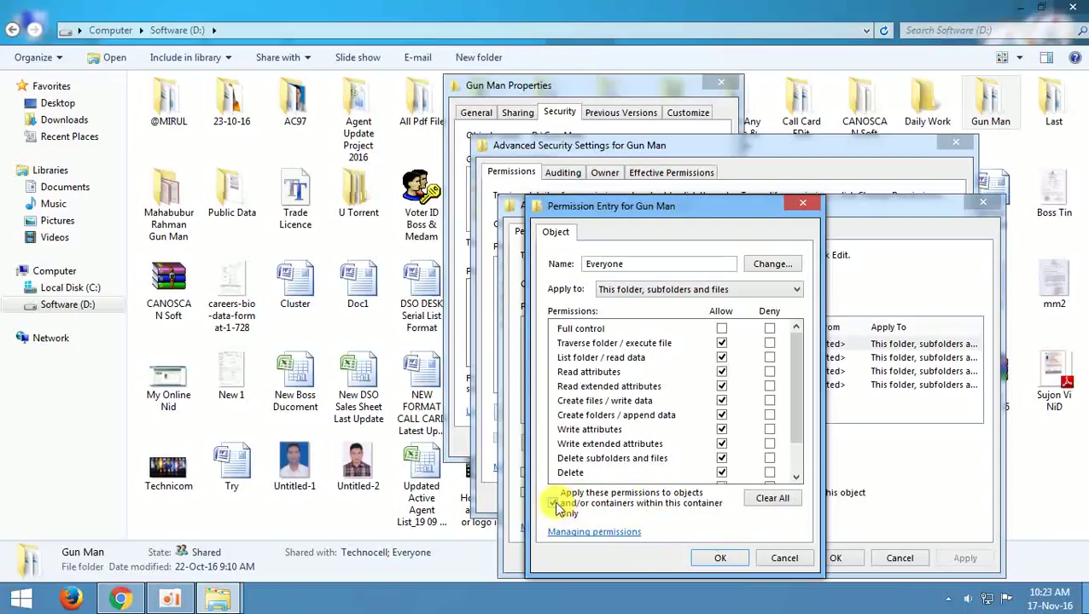
{"action": "left_click", "coordinate": [722, 328]}
{"action": "left_click", "coordinate": [716, 556]}
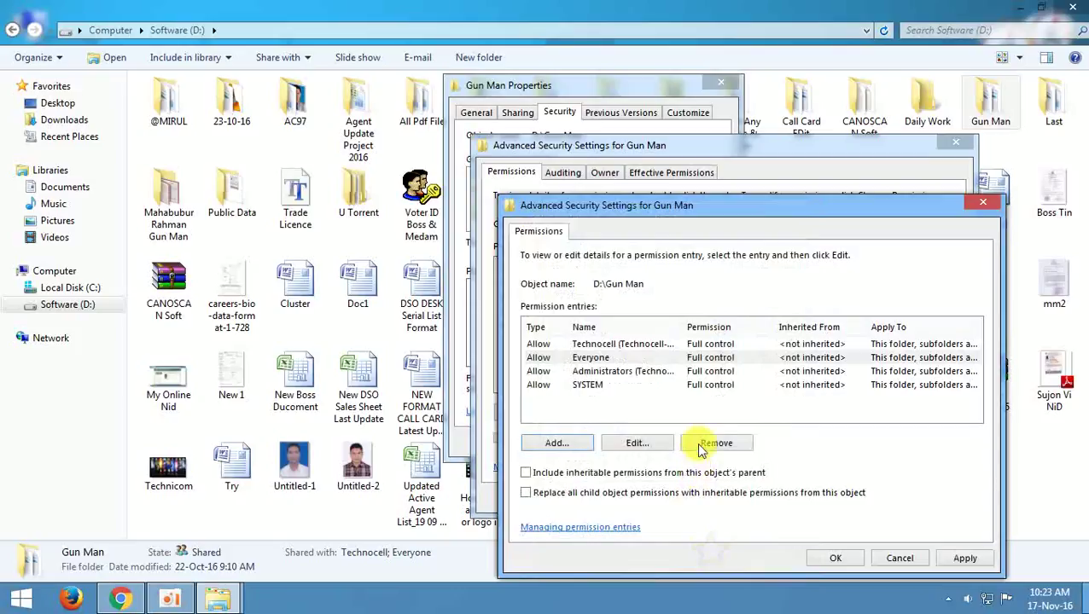
{"action": "left_click", "coordinate": [961, 560]}
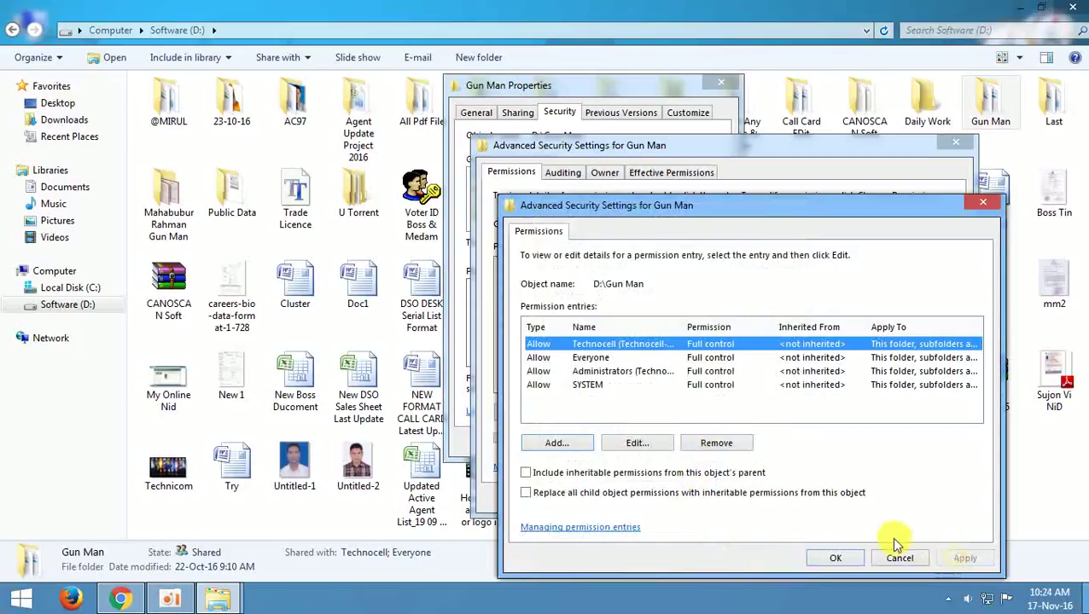
{"action": "left_click", "coordinate": [841, 555]}
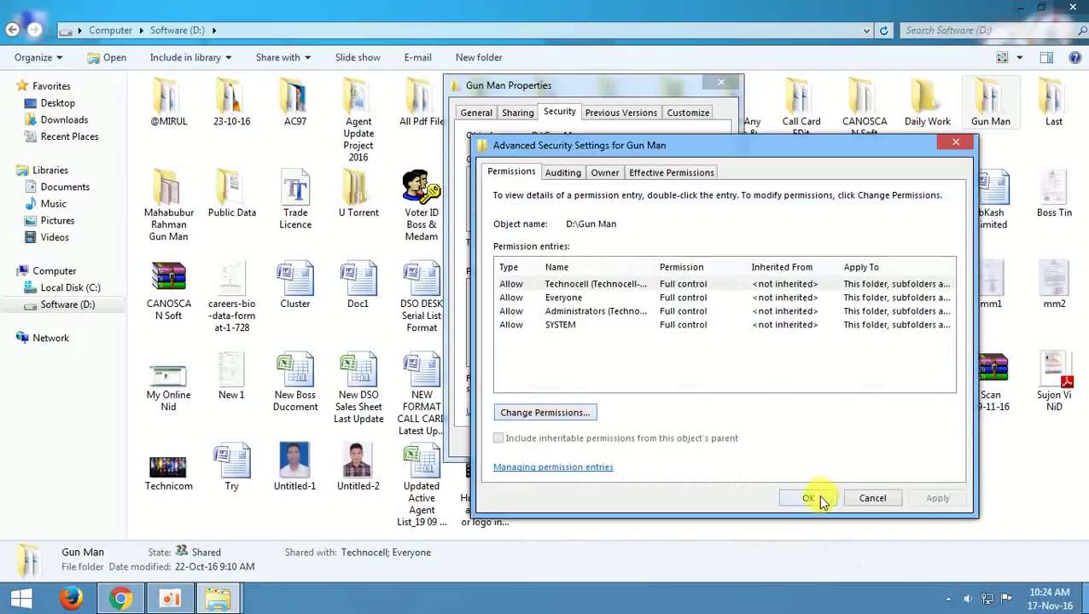
{"action": "left_click", "coordinate": [811, 498]}
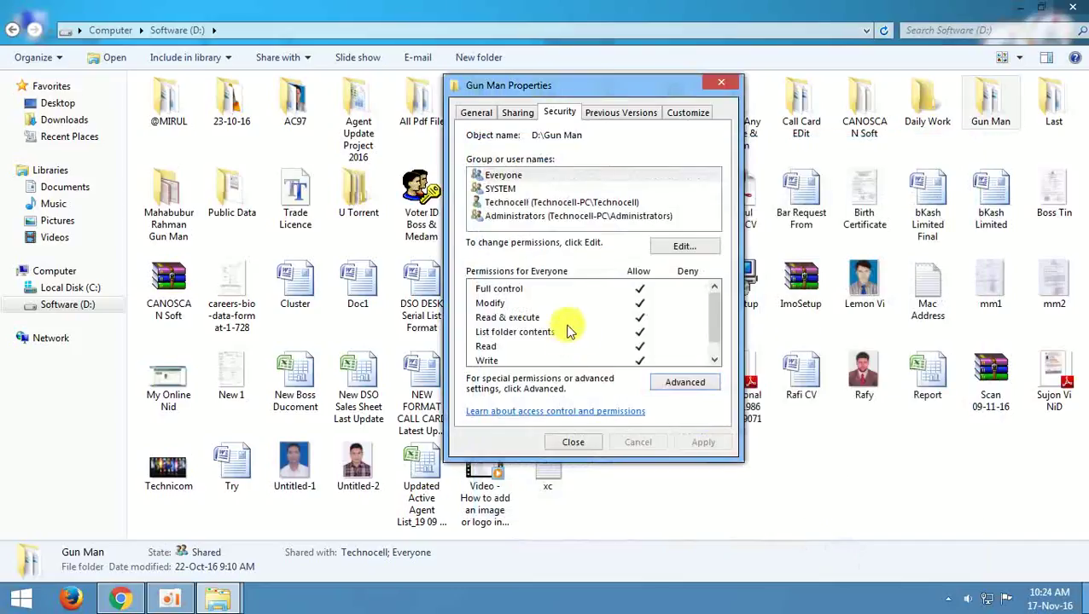
Review Everyone's security permissions and the advanced sharing permissions of Gun Man, and close the folder's properties.
{"action": "left_click", "coordinate": [517, 178]}
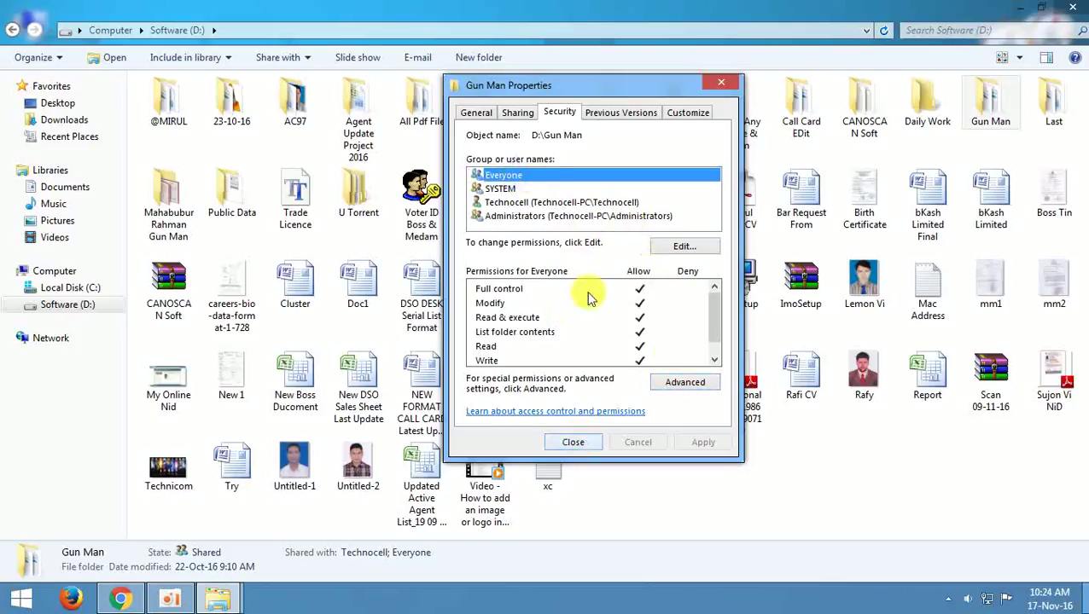
{"action": "left_click", "coordinate": [515, 115]}
{"action": "left_click", "coordinate": [554, 300]}
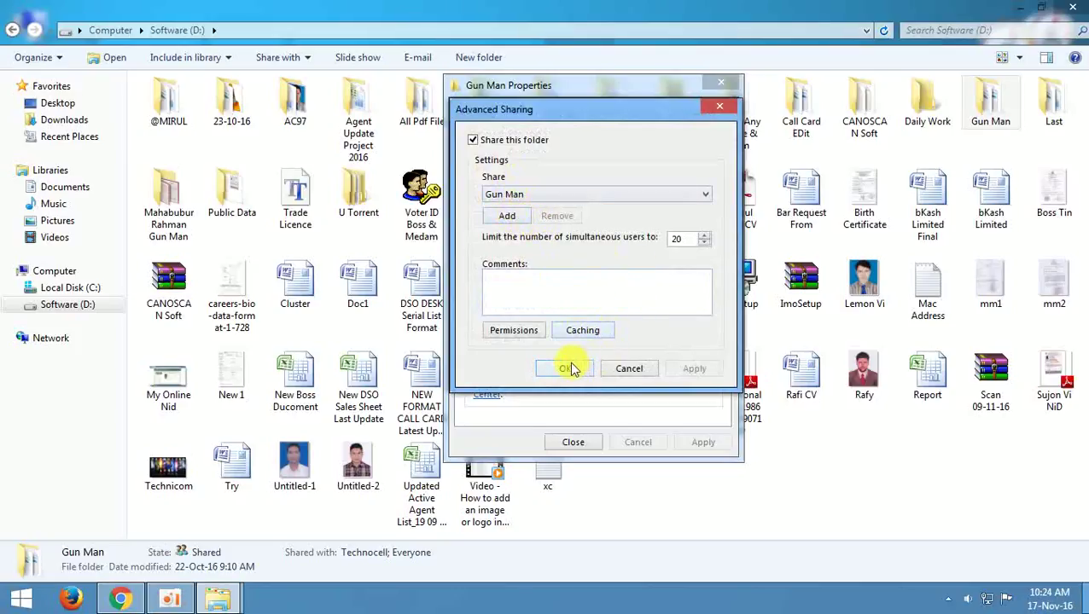
{"action": "left_click", "coordinate": [515, 331]}
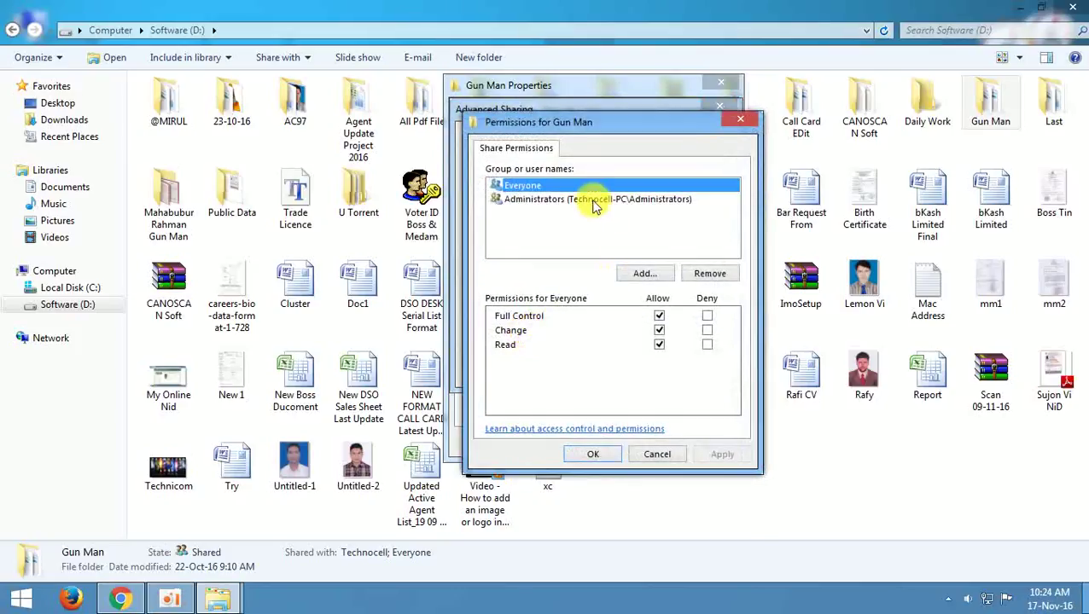
{"action": "left_click", "coordinate": [616, 456]}
{"action": "left_click", "coordinate": [572, 367]}
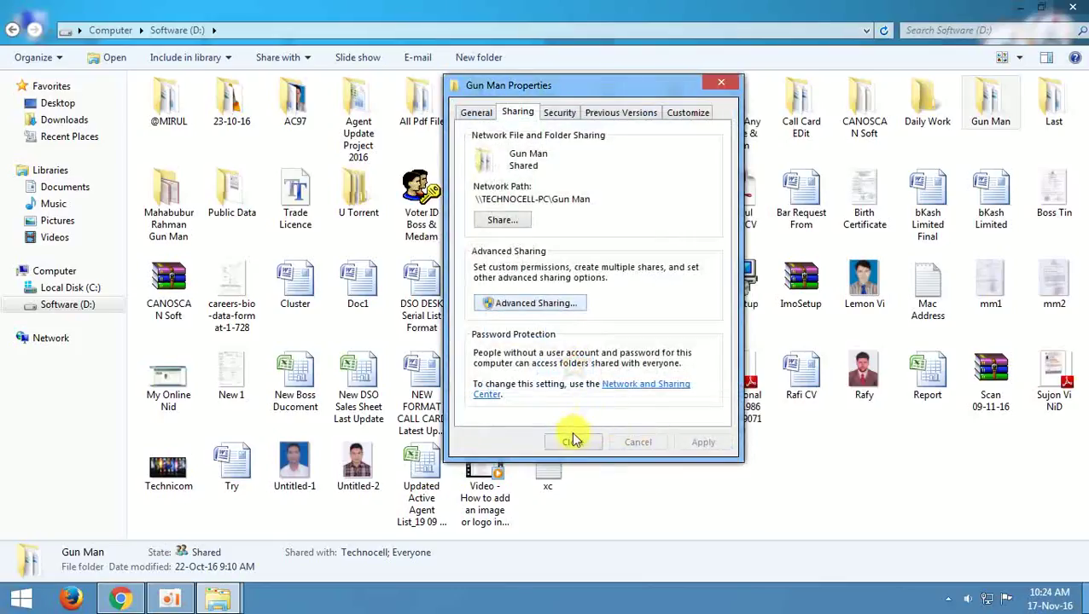
{"action": "left_click", "coordinate": [572, 442]}
Refresh the Software (D:) drive and reopen the properties of the Gun Man folder.
{"action": "right_click", "coordinate": [886, 468]}
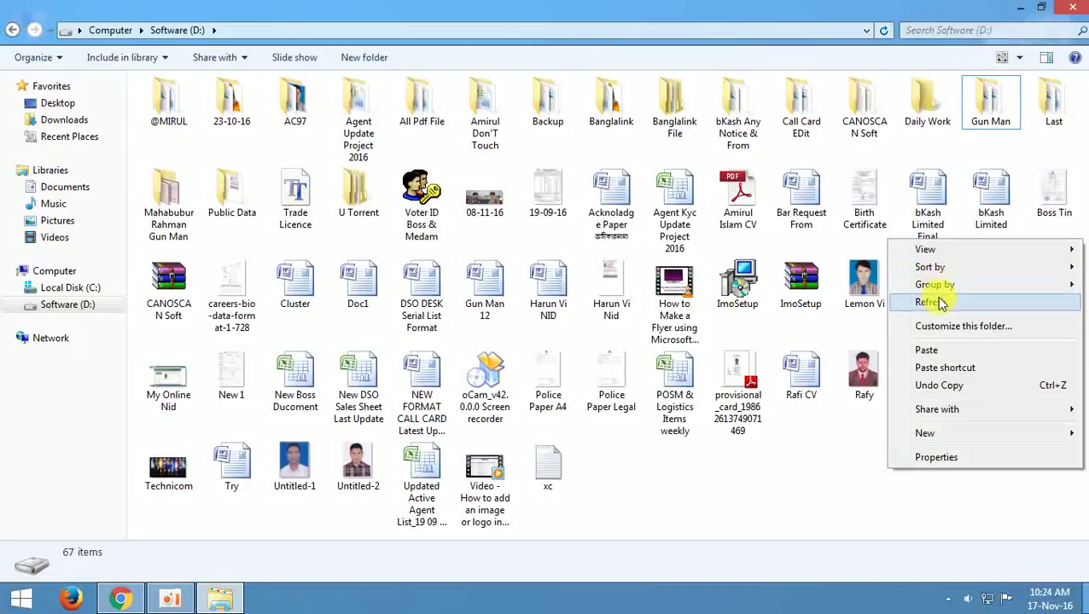
{"action": "left_click", "coordinate": [937, 302]}
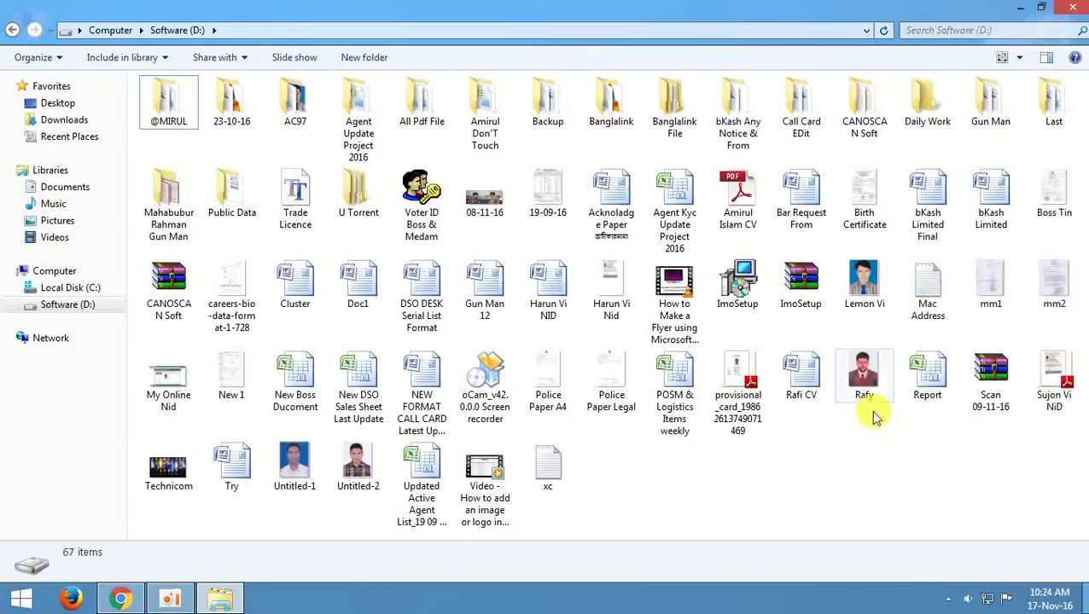
{"action": "left_click", "coordinate": [990, 116]}
{"action": "right_click", "coordinate": [989, 115]}
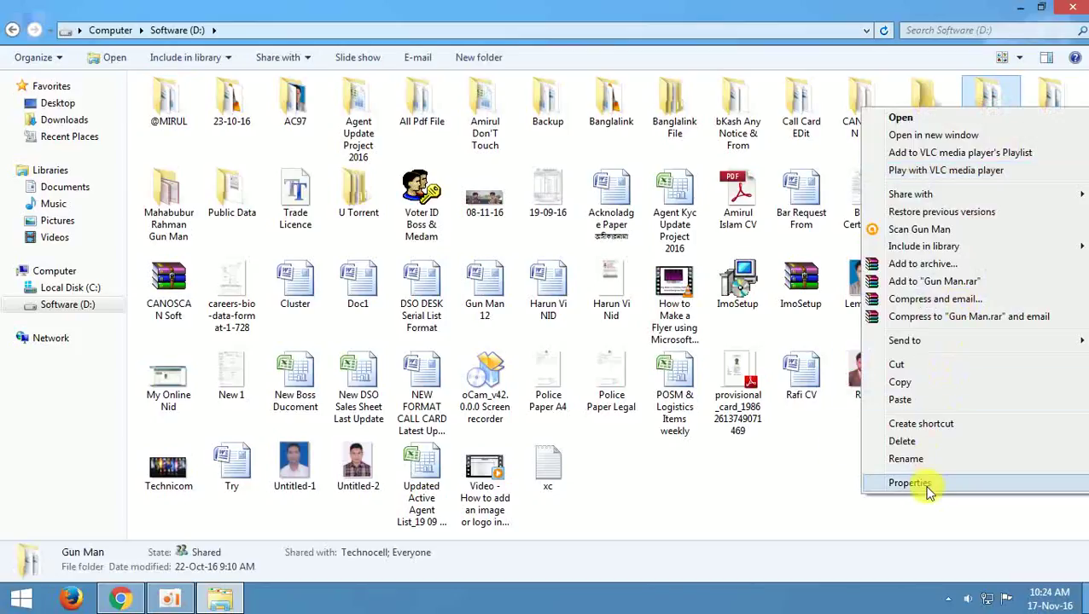
{"action": "left_click", "coordinate": [910, 483]}
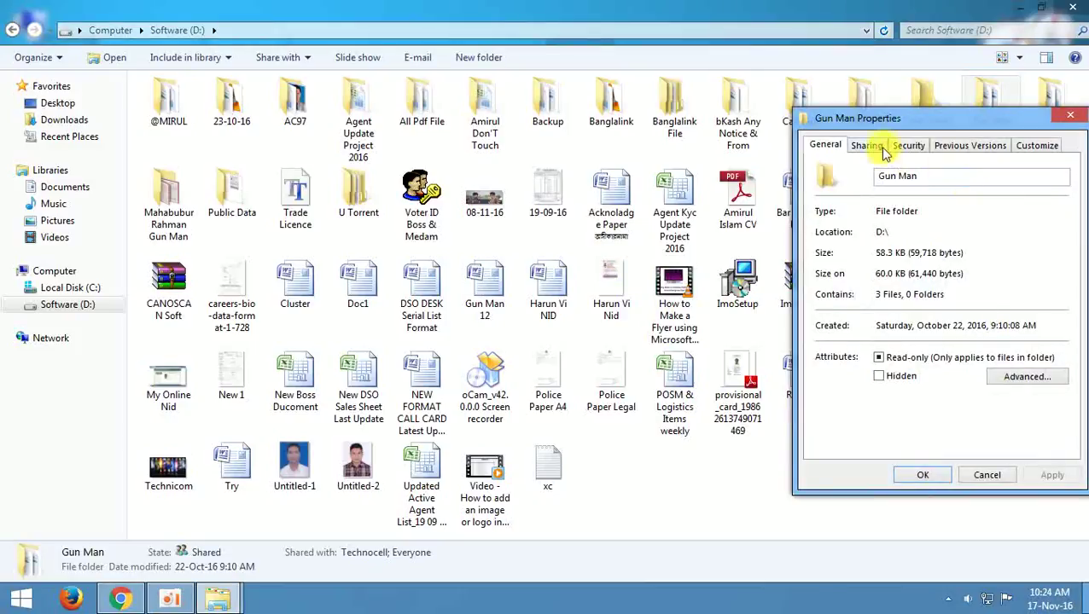
Check the network path in Gun Man's sharing properties and close the folder's properties.
{"action": "left_click", "coordinate": [866, 146]}
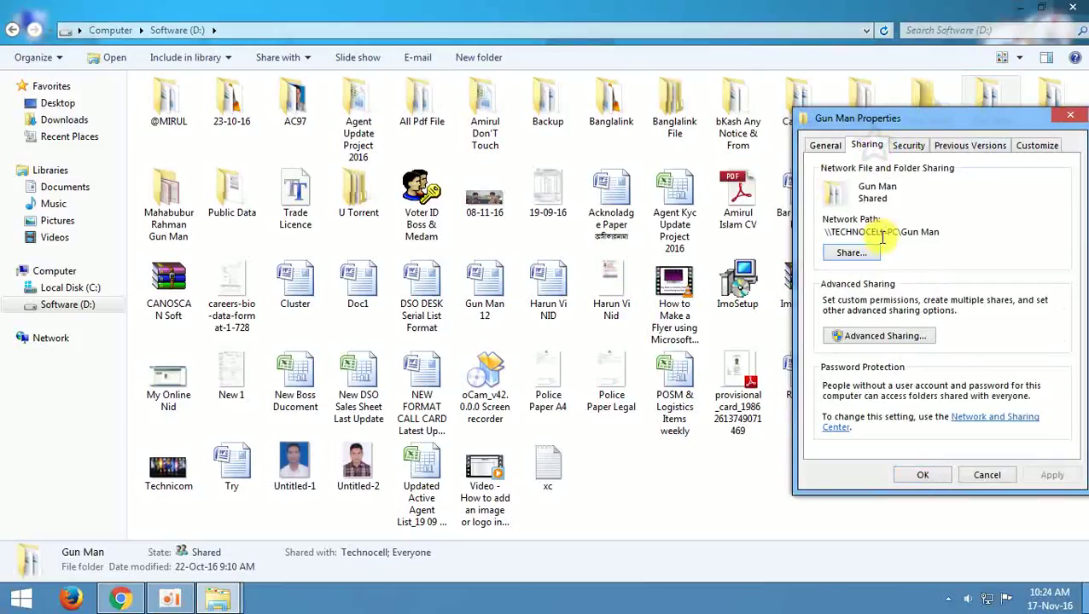
{"action": "left_click", "coordinate": [928, 478]}
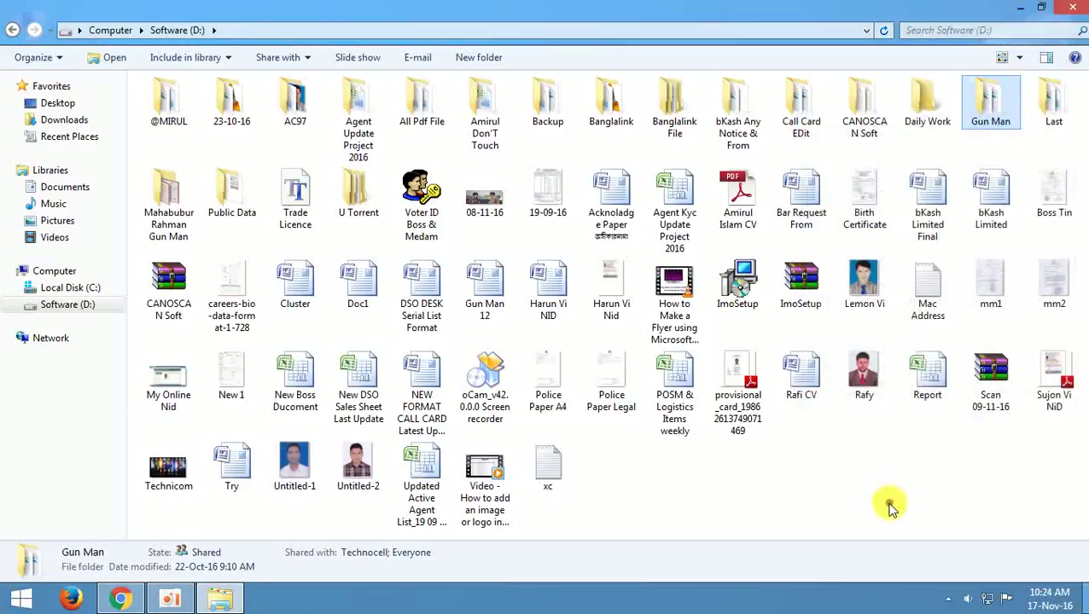
Browse the network to TECHNOCELL-PC, refresh its shares and open the shared Gun Man folder.
{"action": "left_click", "coordinate": [68, 341]}
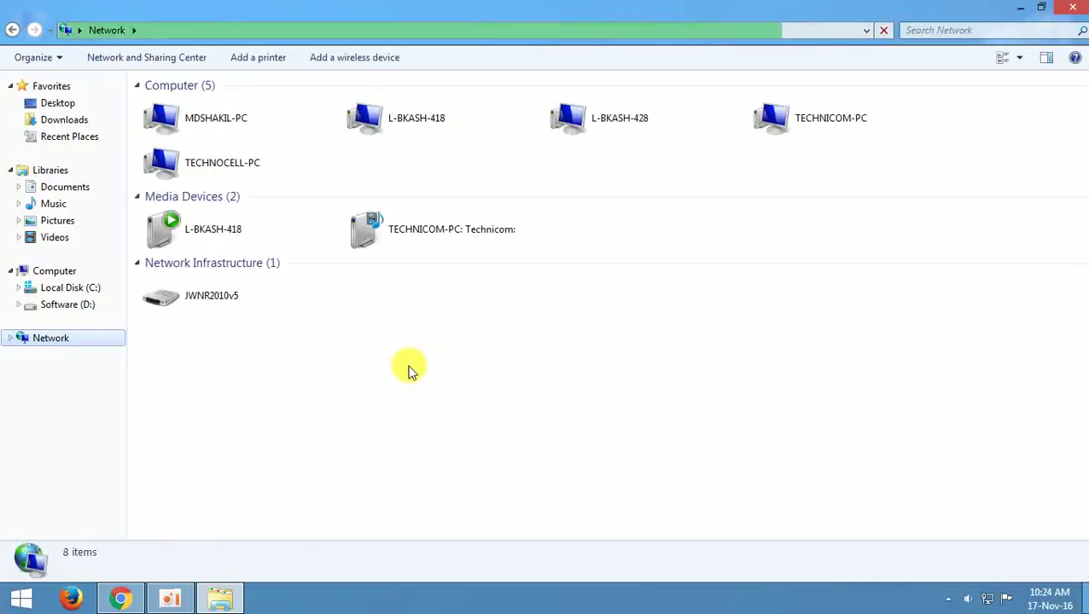
{"action": "double_click", "coordinate": [221, 162]}
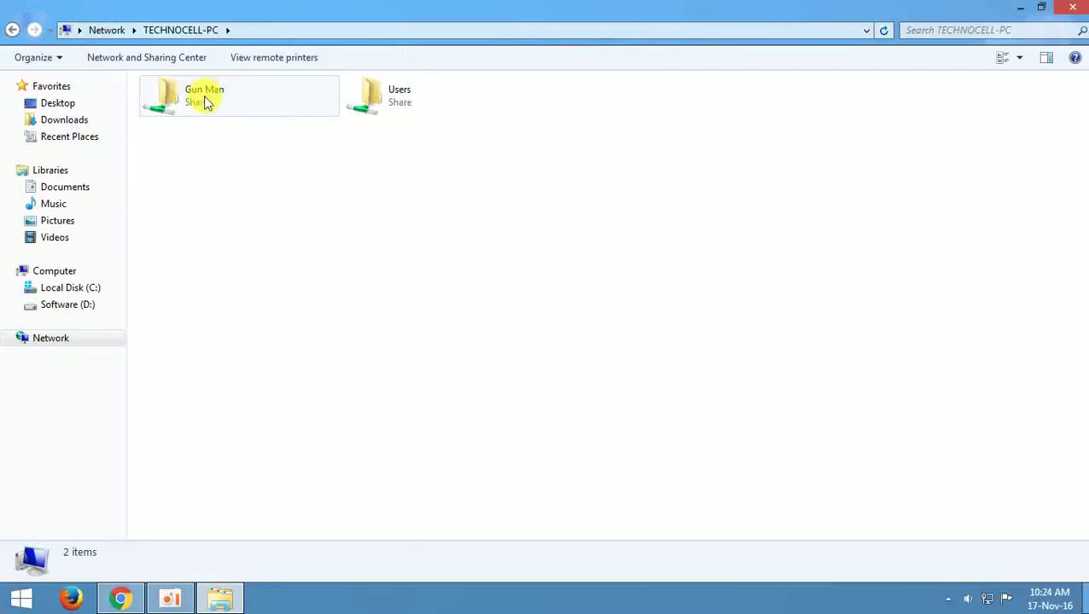
{"action": "right_click", "coordinate": [329, 202]}
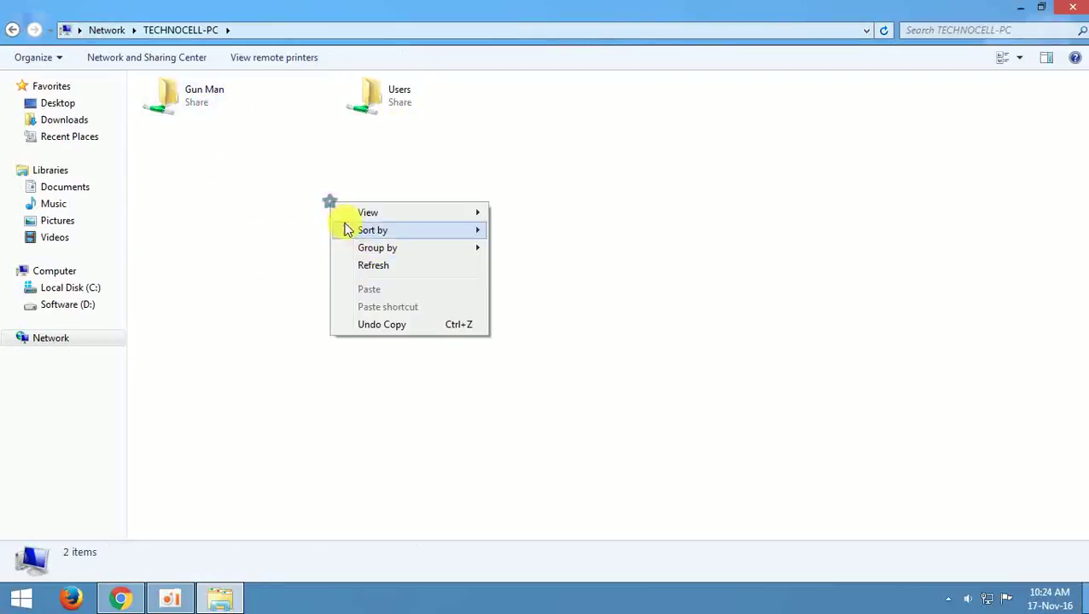
{"action": "left_click", "coordinate": [372, 266]}
{"action": "left_click", "coordinate": [187, 103]}
{"action": "double_click", "coordinate": [187, 103]}
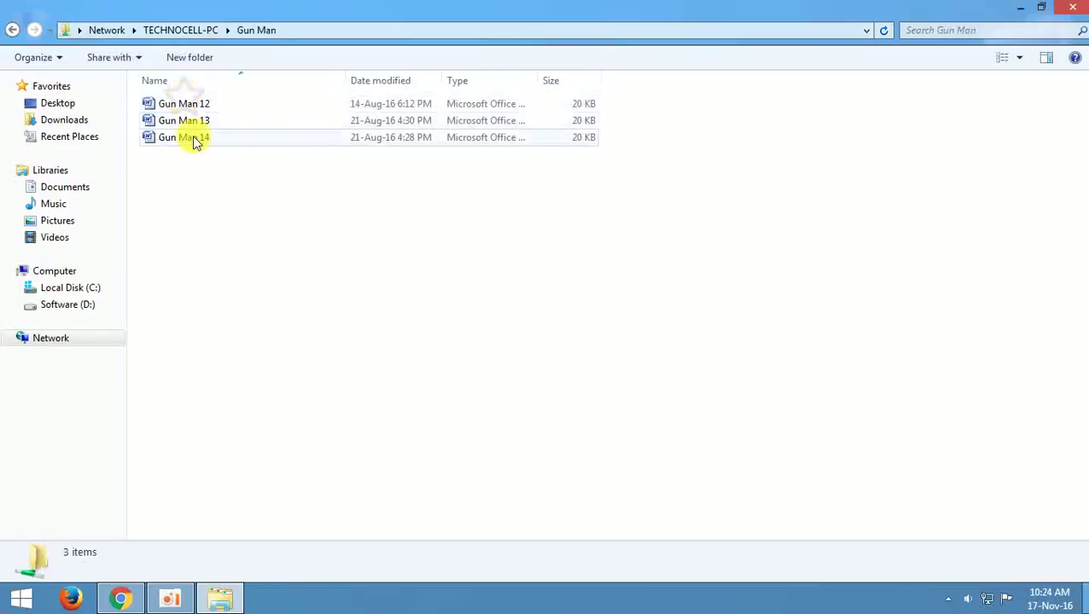
Return to TECHNOCELL-PC's list of shares, refresh it and close the Explorer window.
{"action": "left_click", "coordinate": [7, 31]}
{"action": "left_click", "coordinate": [271, 223]}
{"action": "right_click", "coordinate": [277, 228]}
{"action": "left_click", "coordinate": [318, 295]}
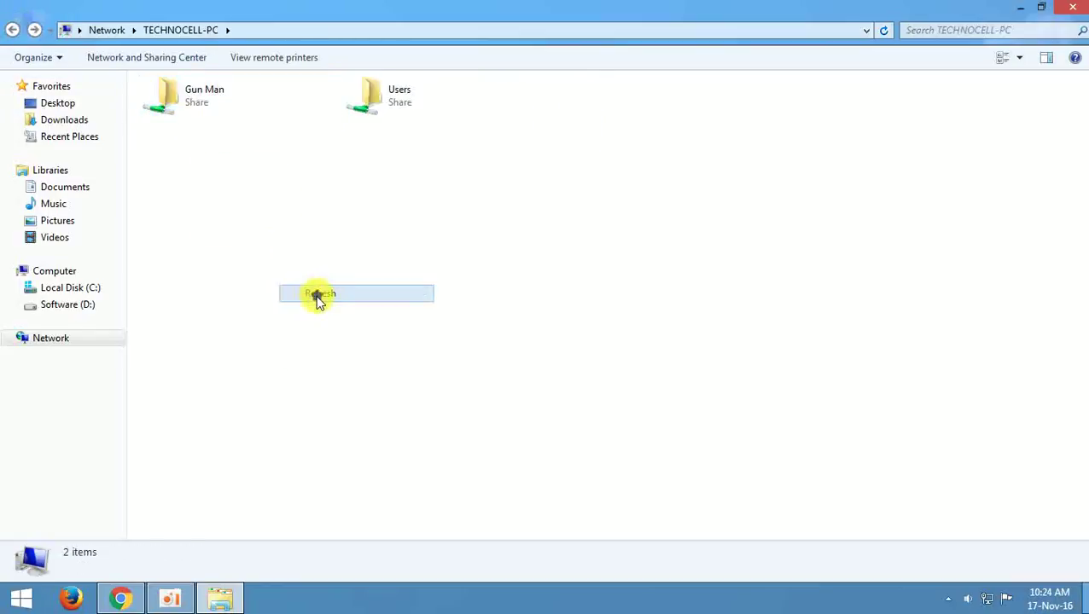
{"action": "right_click", "coordinate": [292, 209]}
{"action": "left_click", "coordinate": [333, 274]}
{"action": "left_click", "coordinate": [219, 177]}
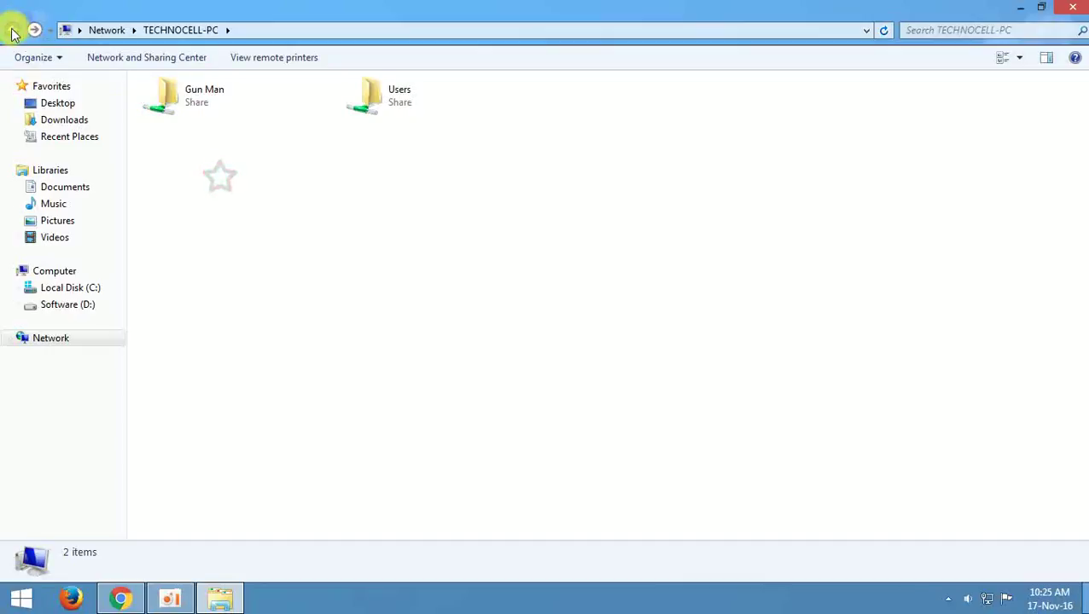
{"action": "left_click", "coordinate": [12, 32]}
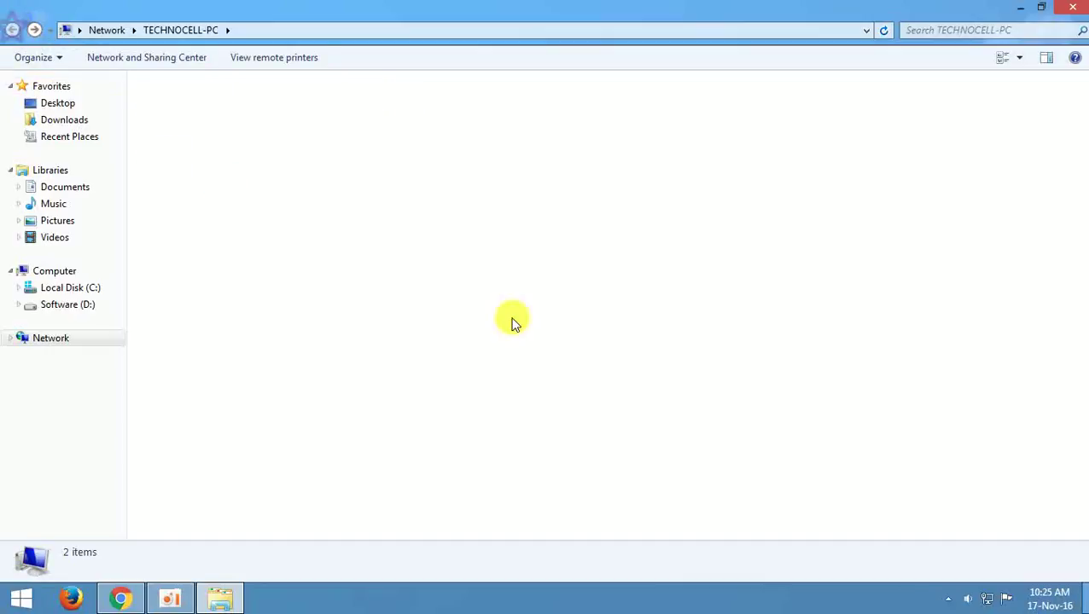
{"action": "left_click", "coordinate": [1075, 7]}
{"action": "right_click", "coordinate": [555, 143]}
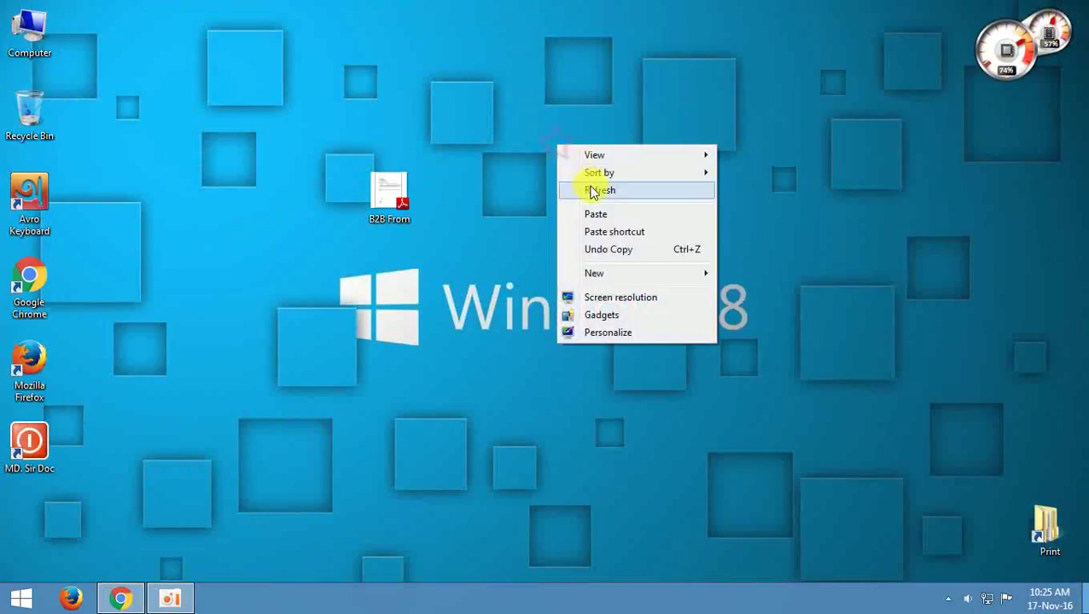
{"action": "left_click", "coordinate": [575, 186]}
{"action": "right_click", "coordinate": [573, 177]}
{"action": "left_click", "coordinate": [612, 226]}
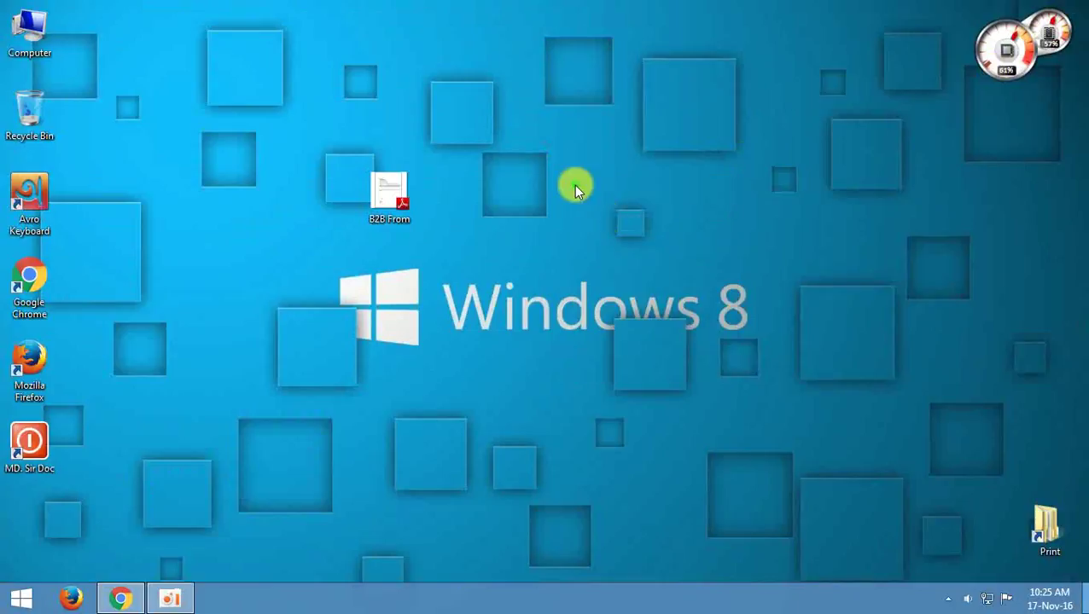
{"action": "right_click", "coordinate": [574, 184]}
{"action": "left_click", "coordinate": [612, 231]}
{"action": "right_click", "coordinate": [573, 175]}
{"action": "left_click", "coordinate": [607, 221]}
{"action": "right_click", "coordinate": [551, 196]}
{"action": "left_click", "coordinate": [594, 242]}
Move the B2B From file from the desktop to the Recycle Bin and empty the bin.
{"action": "left_click_drag", "start_coordinate": [391, 201], "coordinate": [36, 115]}
{"action": "right_click", "coordinate": [37, 115]}
{"action": "left_click", "coordinate": [60, 139]}
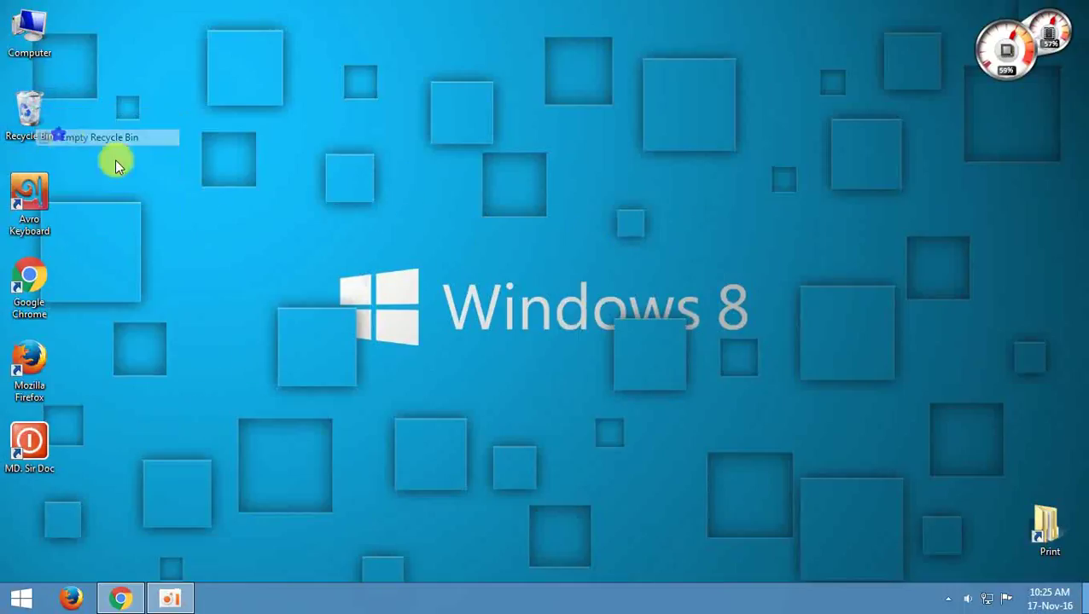
{"action": "left_click", "coordinate": [578, 357]}
{"action": "right_click", "coordinate": [506, 204]}
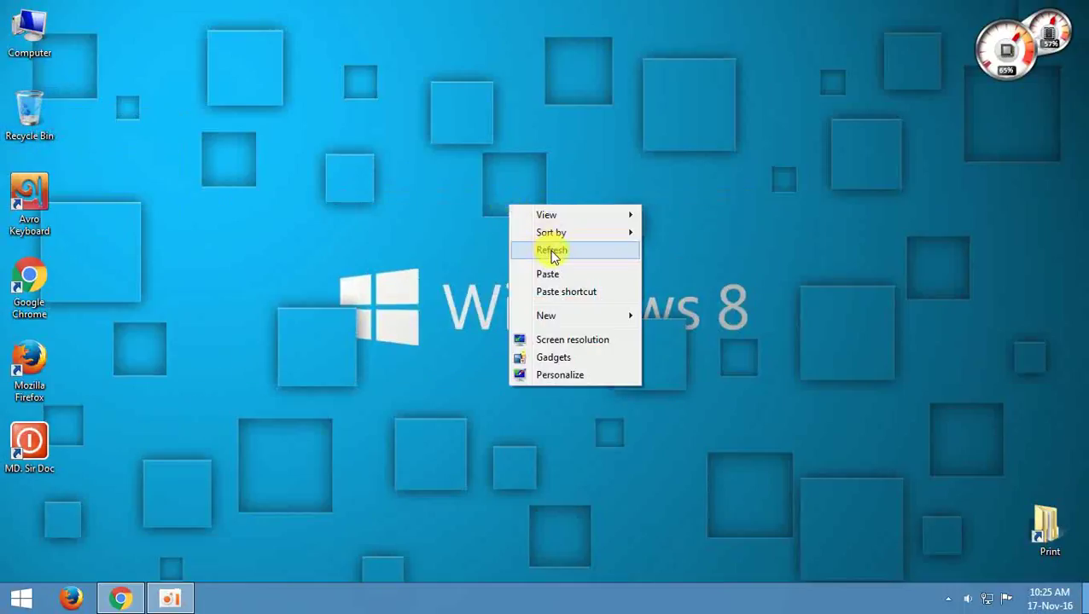
{"action": "left_click", "coordinate": [550, 252]}
{"action": "right_click", "coordinate": [525, 196]}
{"action": "left_click", "coordinate": [567, 245]}
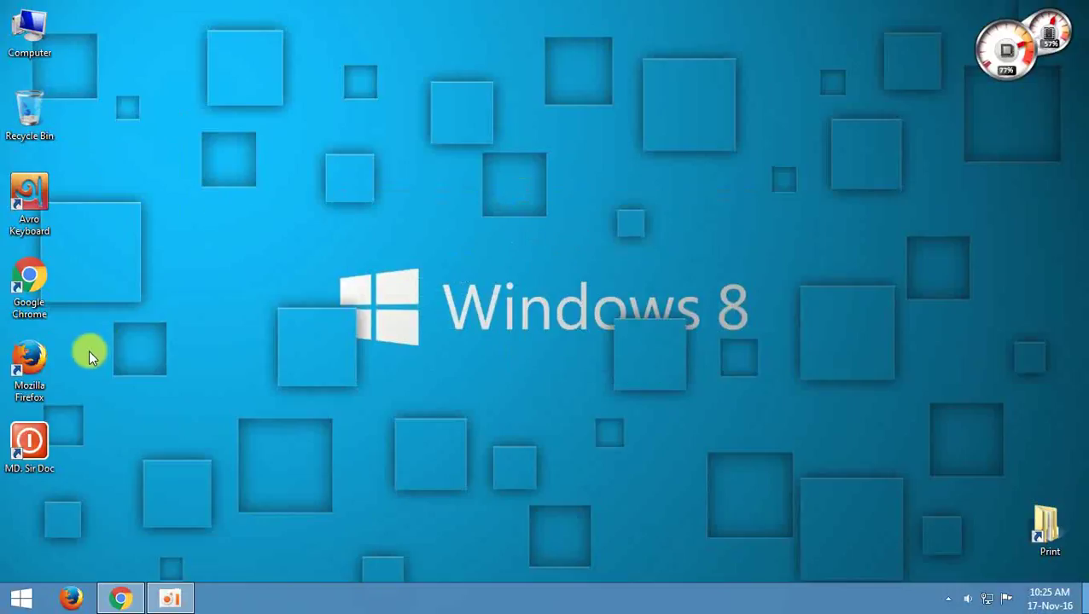
Switch to Google Chrome, view the Facebook profile and home feed, and minimize the browser.
{"action": "left_click", "coordinate": [121, 598]}
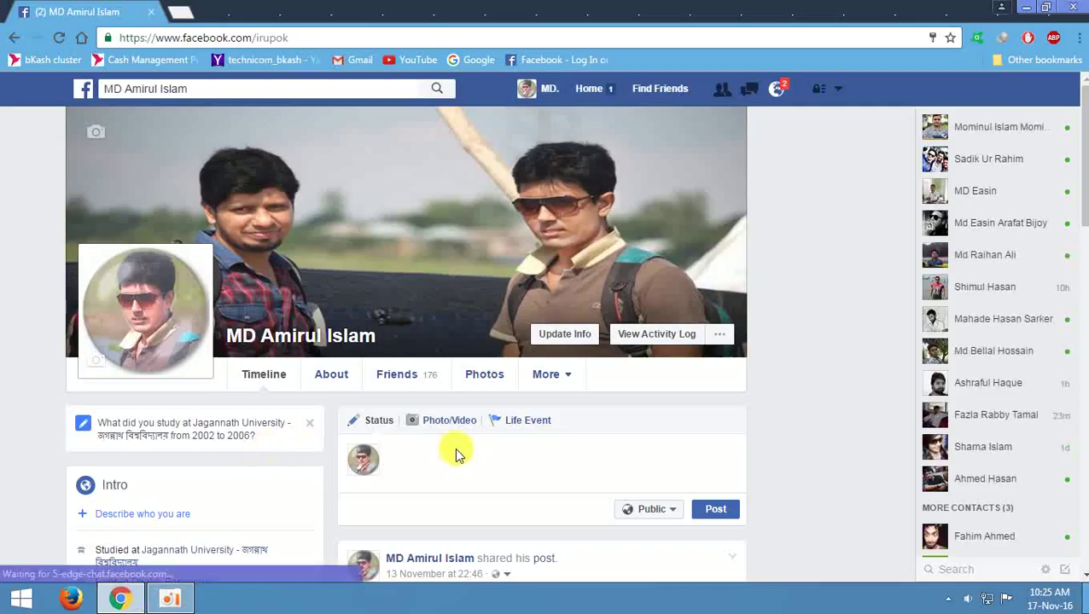
{"action": "left_click", "coordinate": [320, 37]}
{"action": "left_click", "coordinate": [4, 294]}
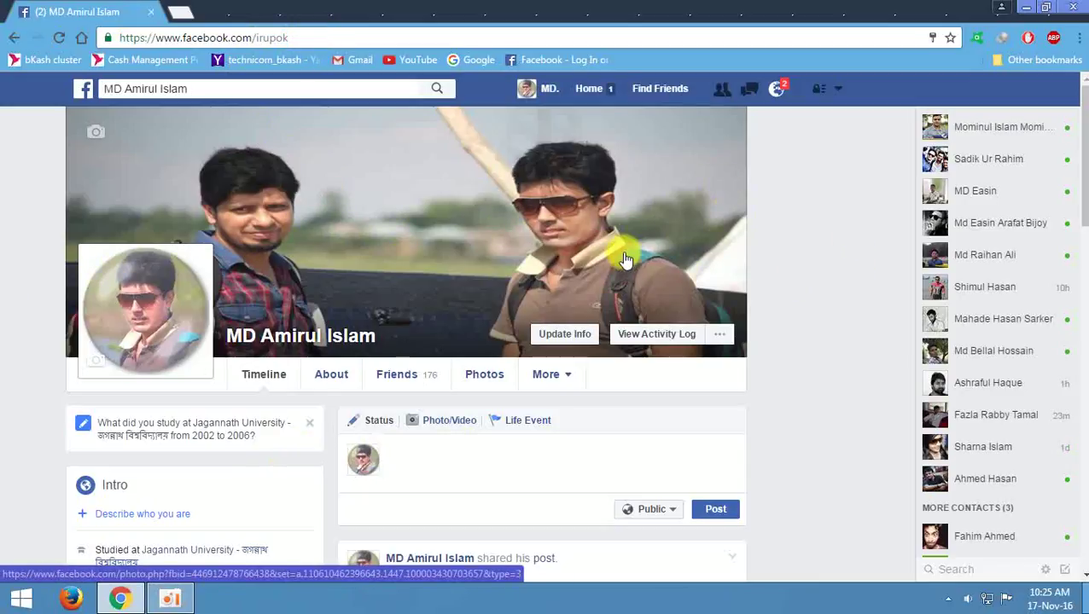
{"action": "left_click", "coordinate": [587, 90]}
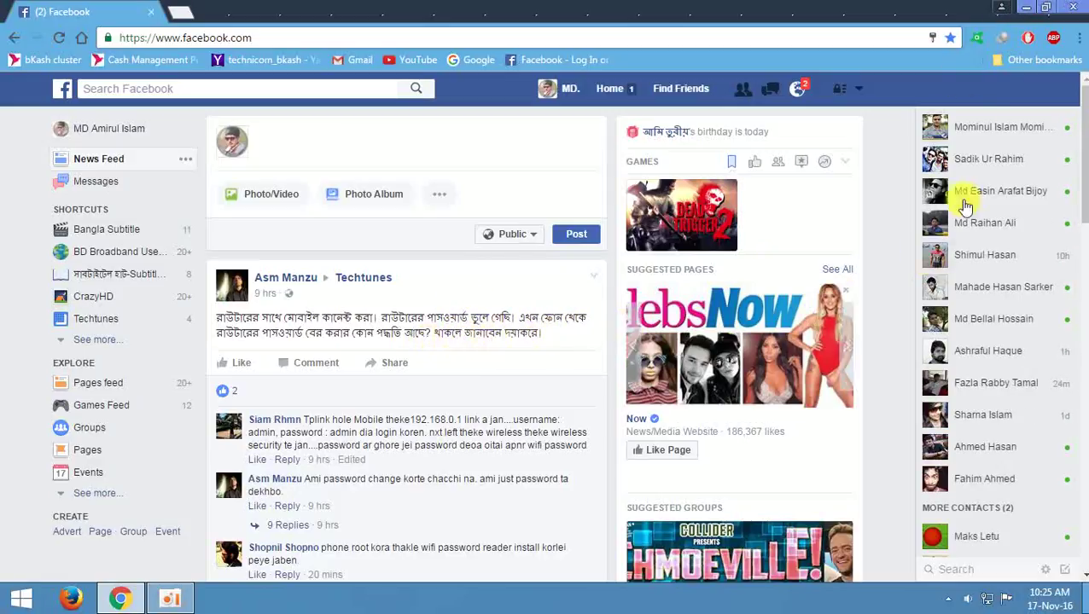
{"action": "left_click", "coordinate": [1024, 10]}
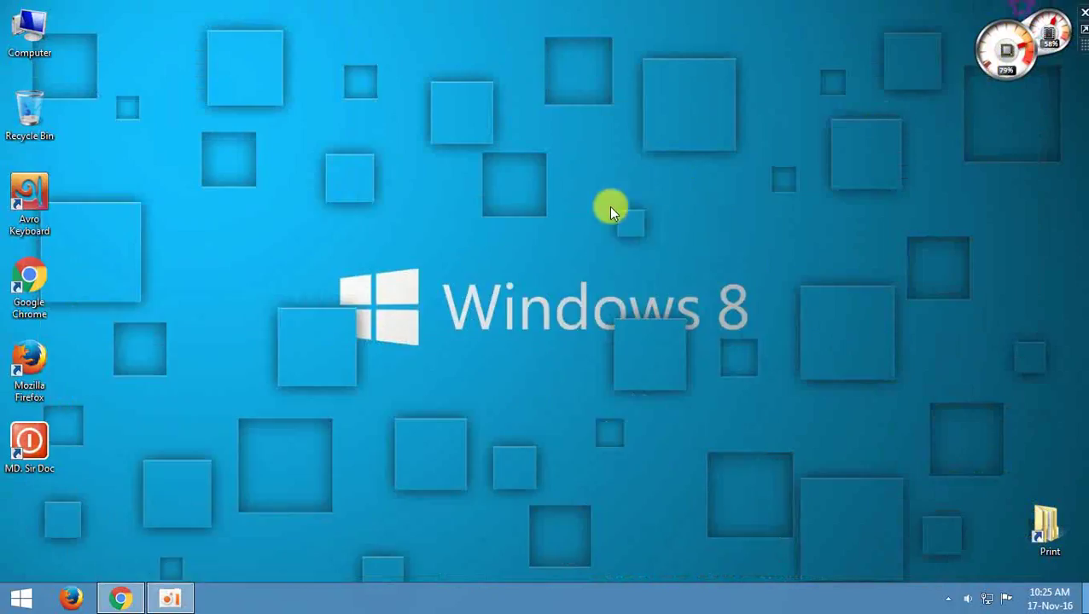
{"action": "right_click", "coordinate": [608, 207]}
{"action": "left_click", "coordinate": [630, 254]}
{"action": "right_click", "coordinate": [400, 278]}
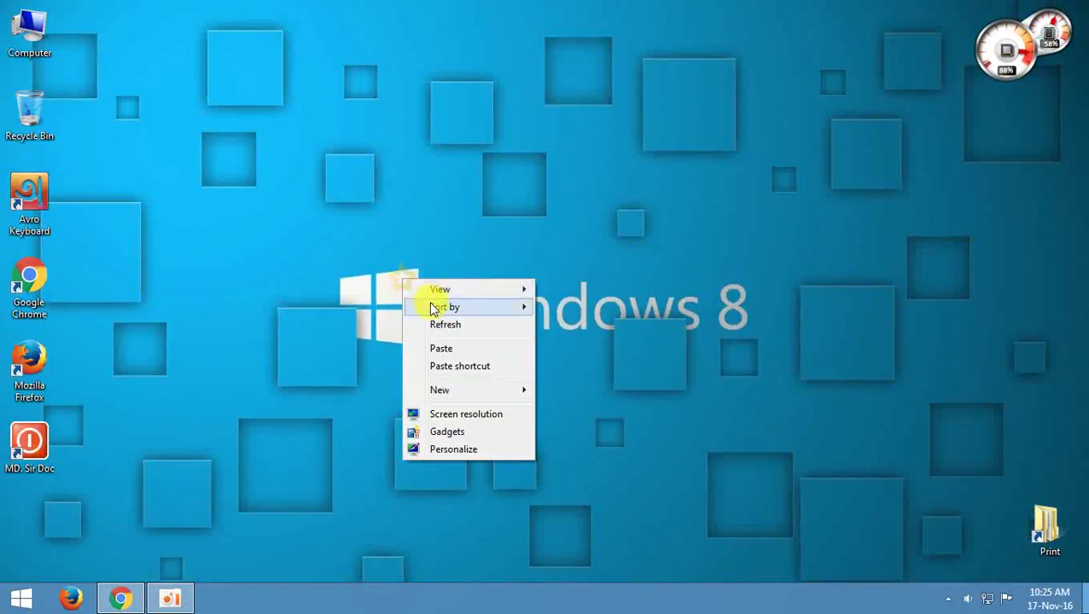
{"action": "left_click", "coordinate": [438, 321]}
{"action": "right_click", "coordinate": [479, 256]}
{"action": "left_click", "coordinate": [523, 306]}
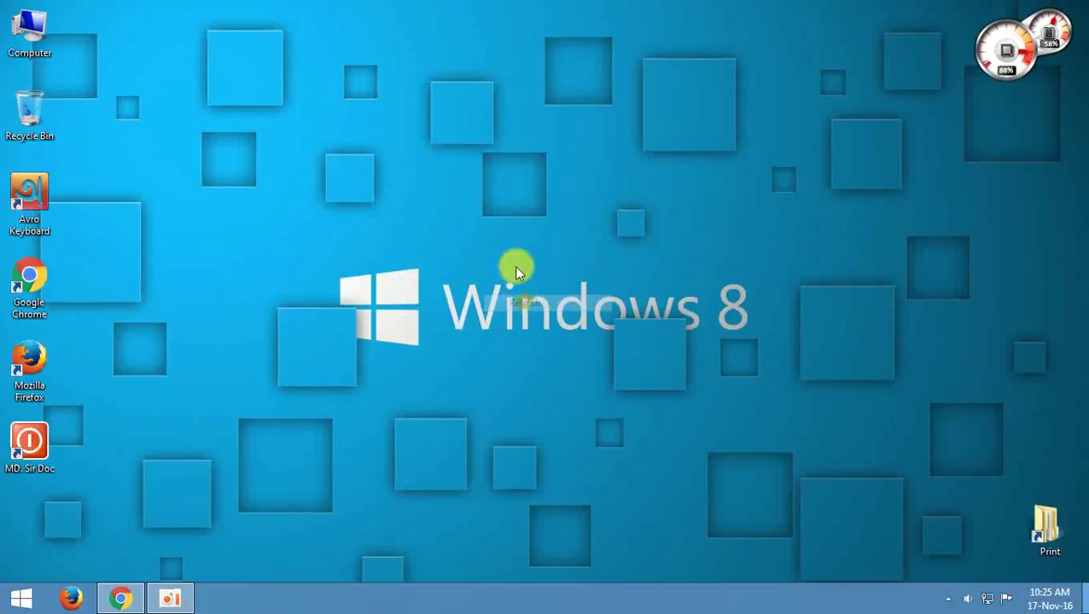
{"action": "right_click", "coordinate": [513, 265]}
{"action": "left_click", "coordinate": [539, 306]}
{"action": "right_click", "coordinate": [526, 267]}
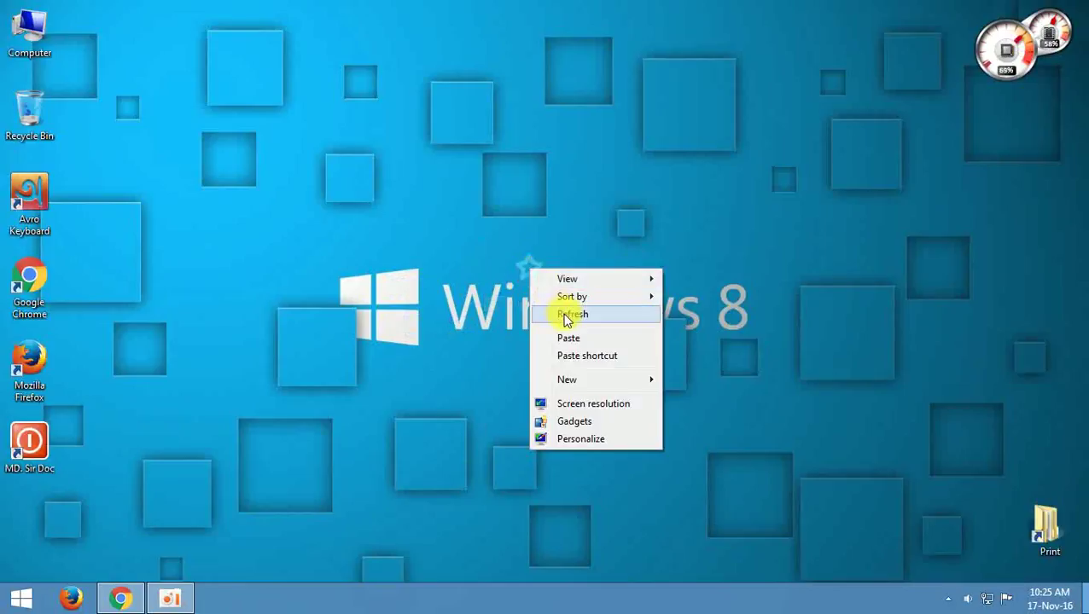
{"action": "left_click", "coordinate": [559, 308]}
{"action": "right_click", "coordinate": [545, 265]}
{"action": "left_click", "coordinate": [581, 305]}
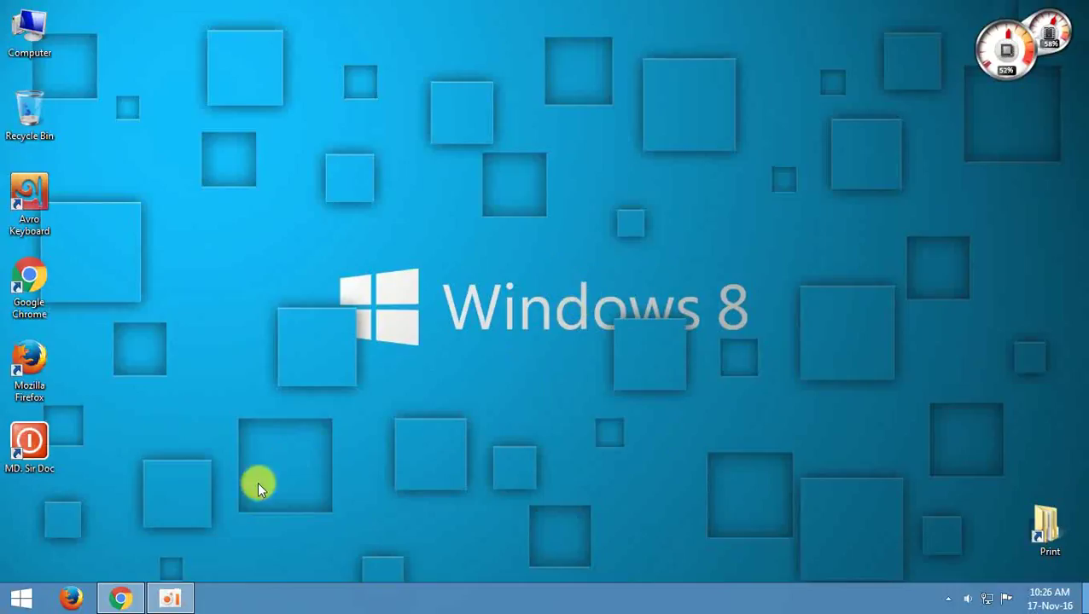
{"action": "left_click", "coordinate": [171, 599]}
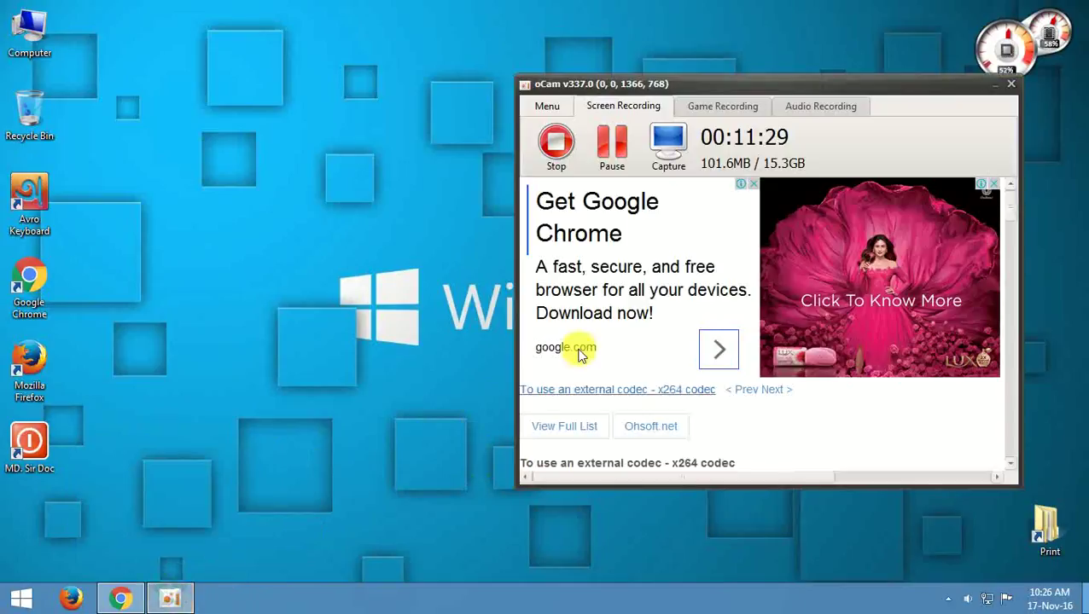